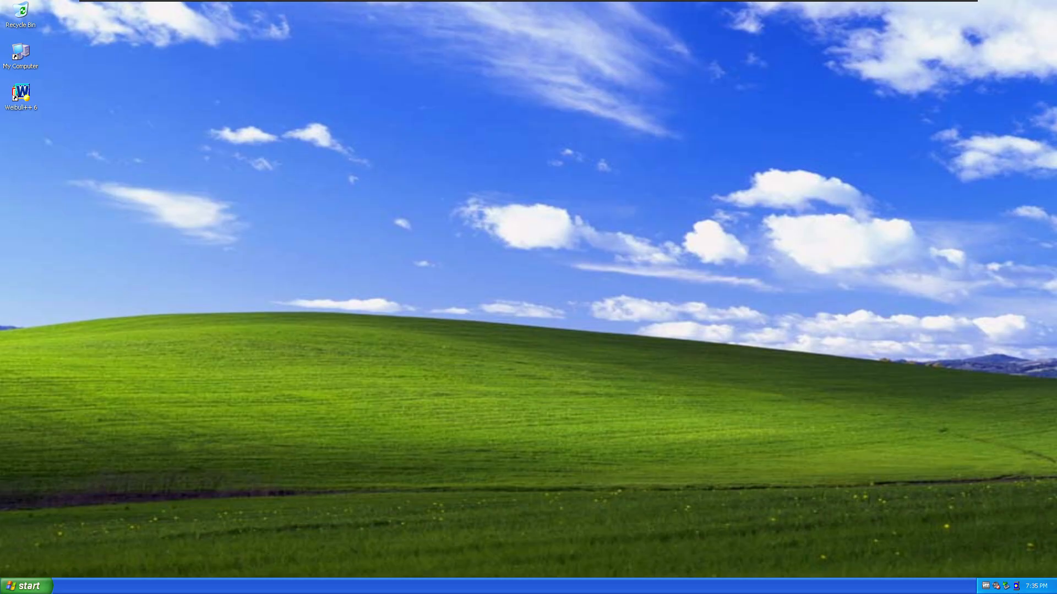
- Launch System View from the YOKOGAWA CENTUM program group
click(43, 587)
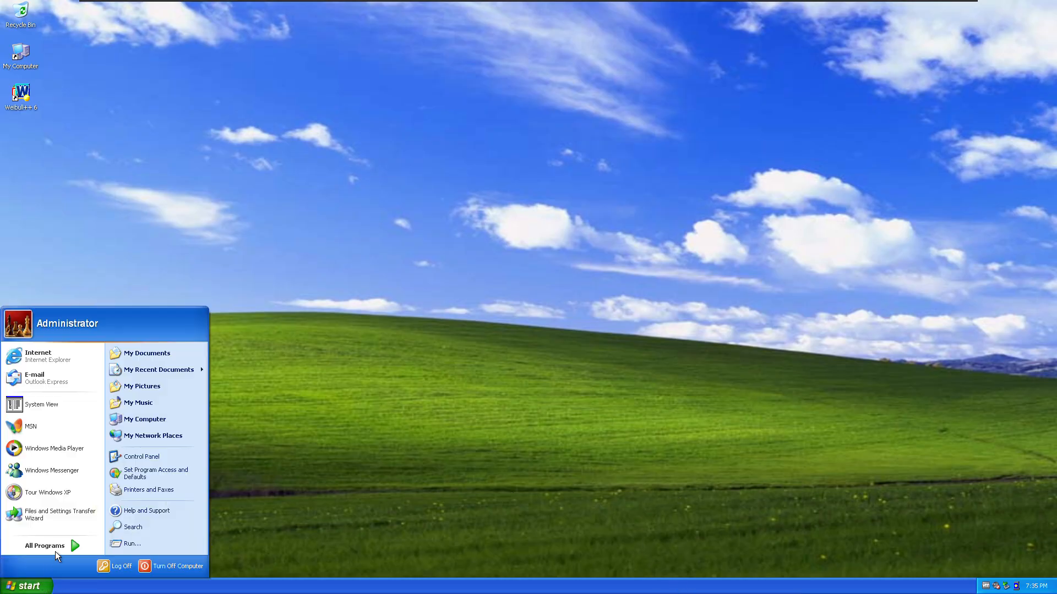
click(60, 545)
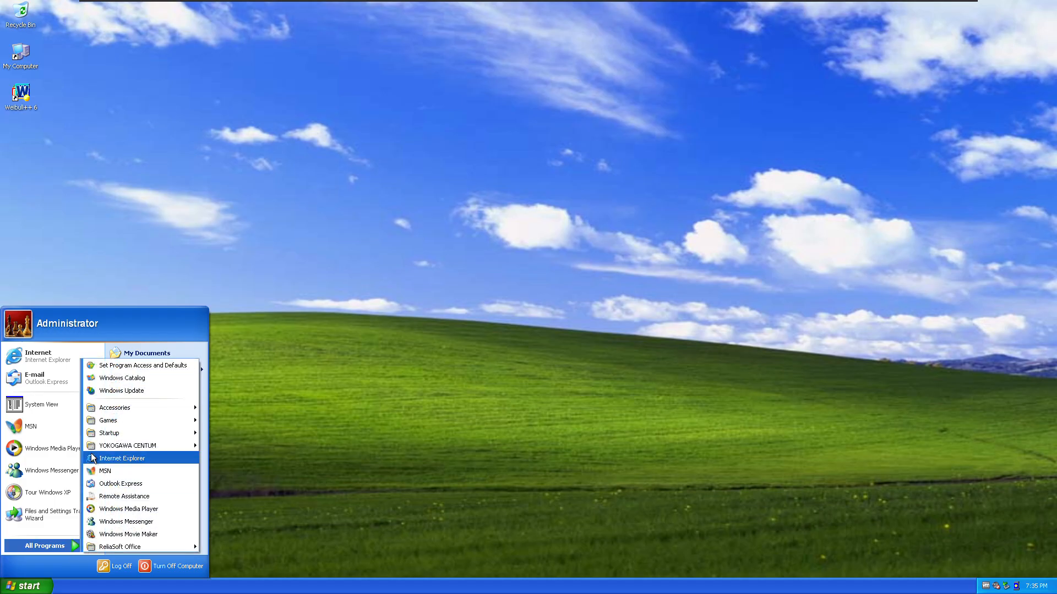
mouse_move(99, 448)
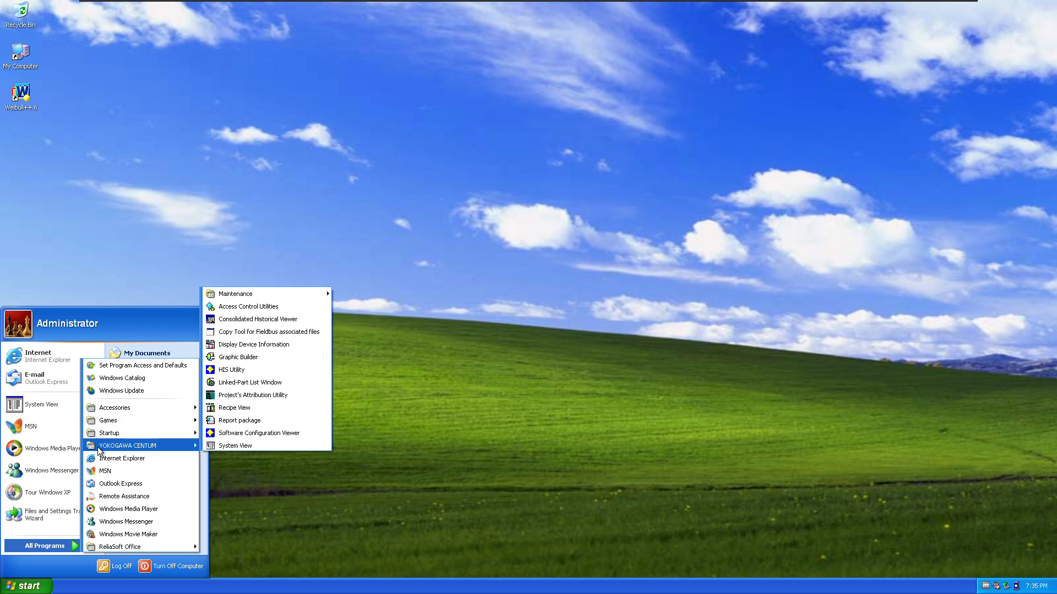
click(270, 446)
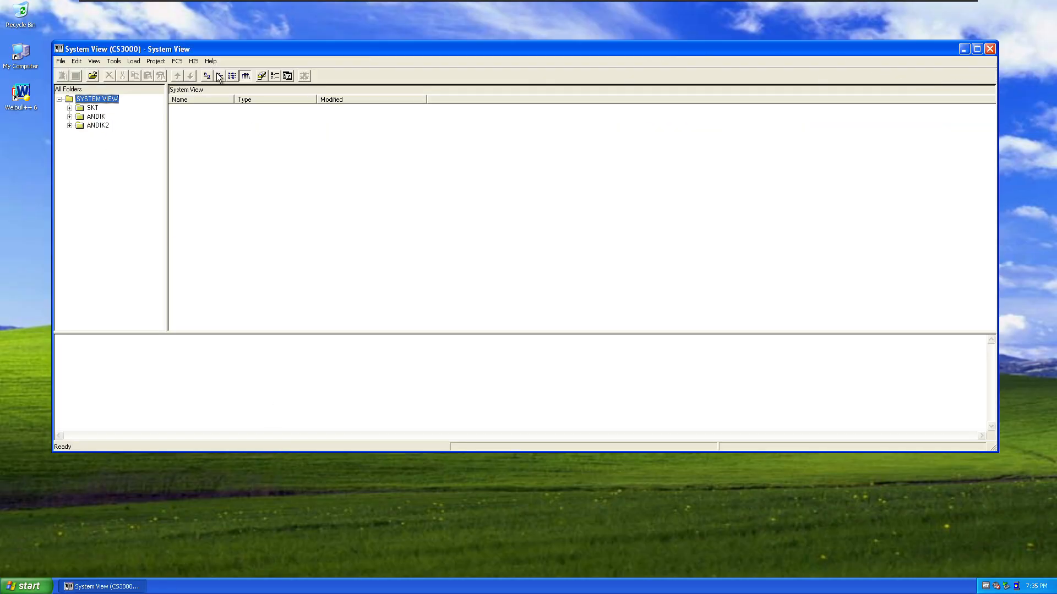
- Expand the ANDIK2 project in the folder tree and maximize the System View window
click(90, 98)
click(69, 126)
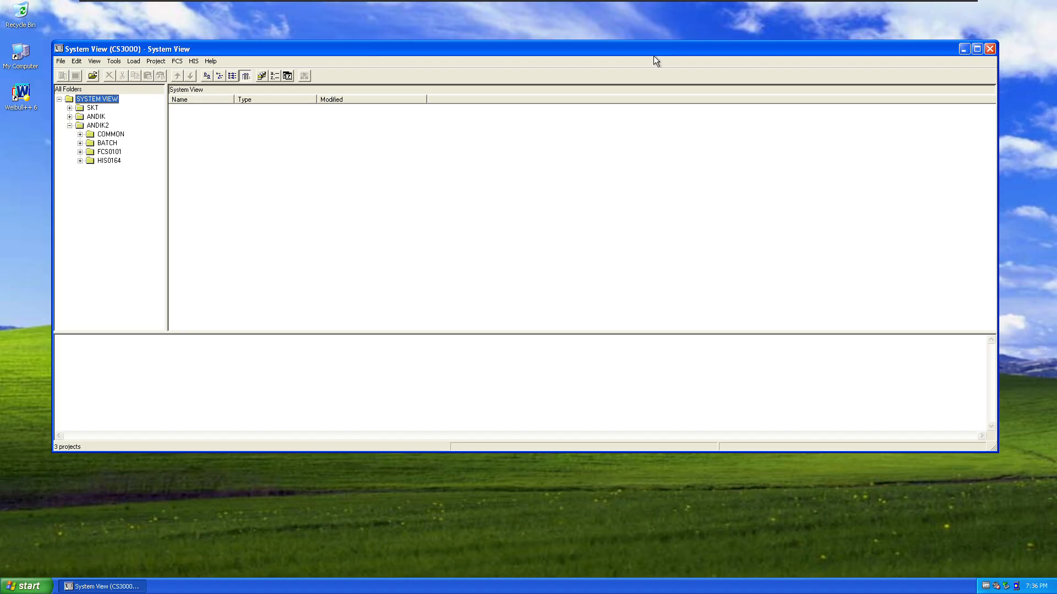
click(977, 49)
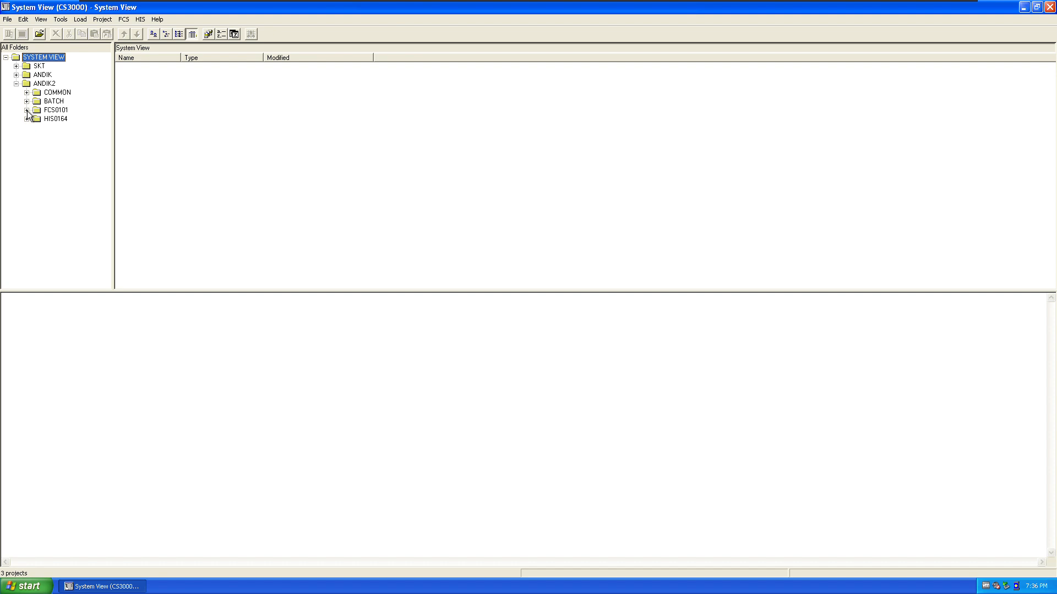
- Expand the FCS0101 station and its IOM folder in the ANDIK2 project
click(26, 110)
click(49, 138)
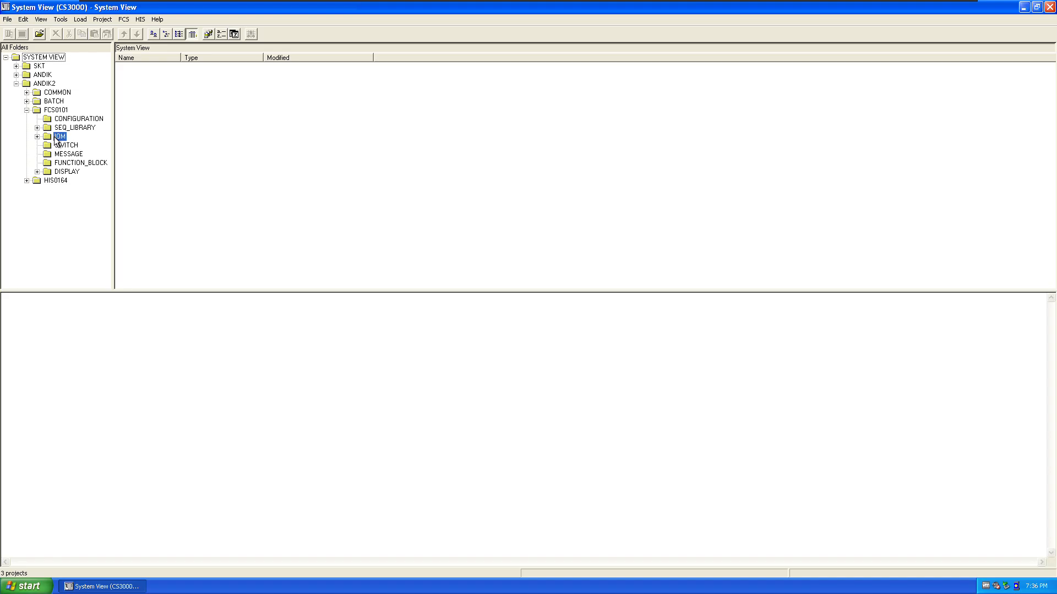
click(37, 137)
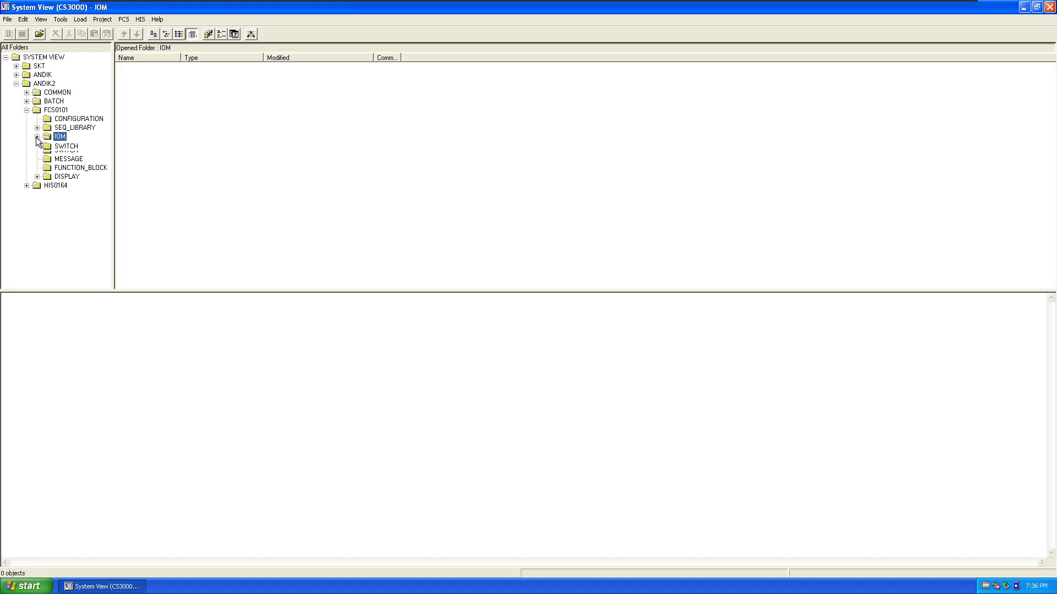
click(67, 146)
- Check which object types can be created from the IOM folder, without creating one
right_click(59, 136)
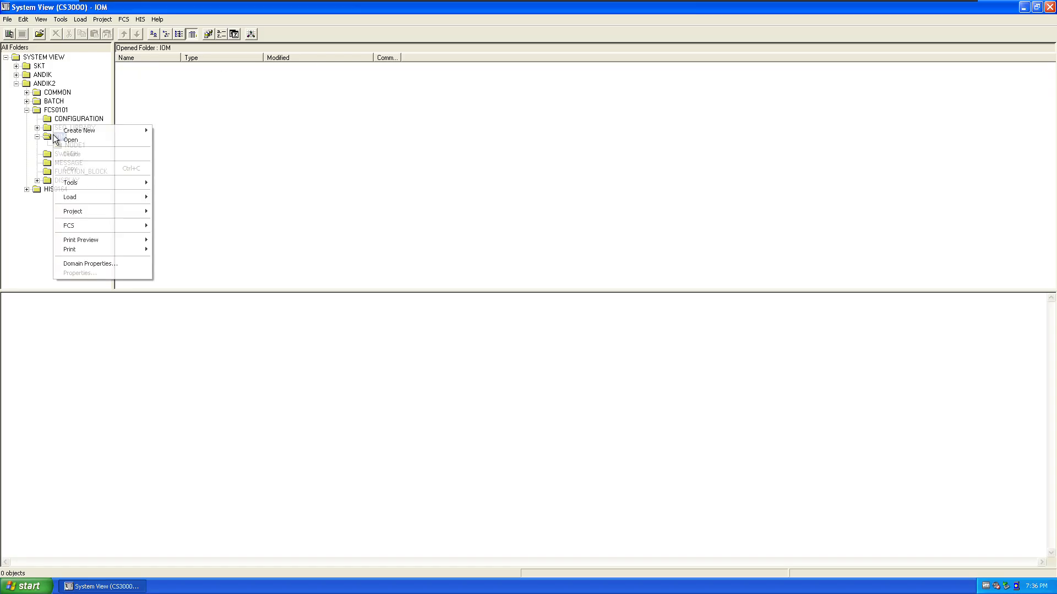
mouse_move(103, 131)
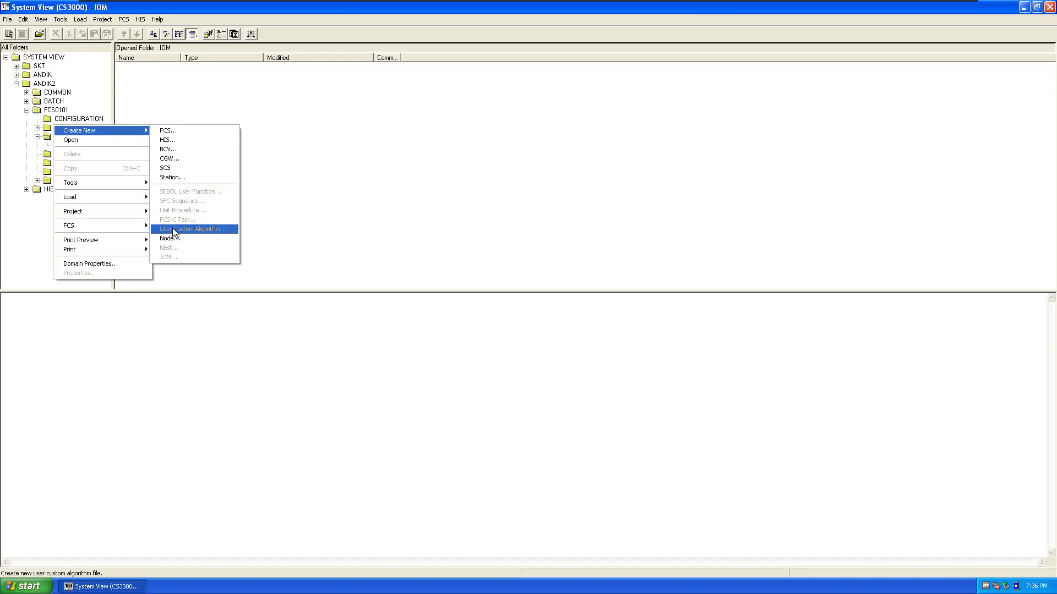
click(364, 153)
- Open module 1AAI841-S in NODE1, review its detailed terminal settings and labels, and close the IOM Builder
click(82, 144)
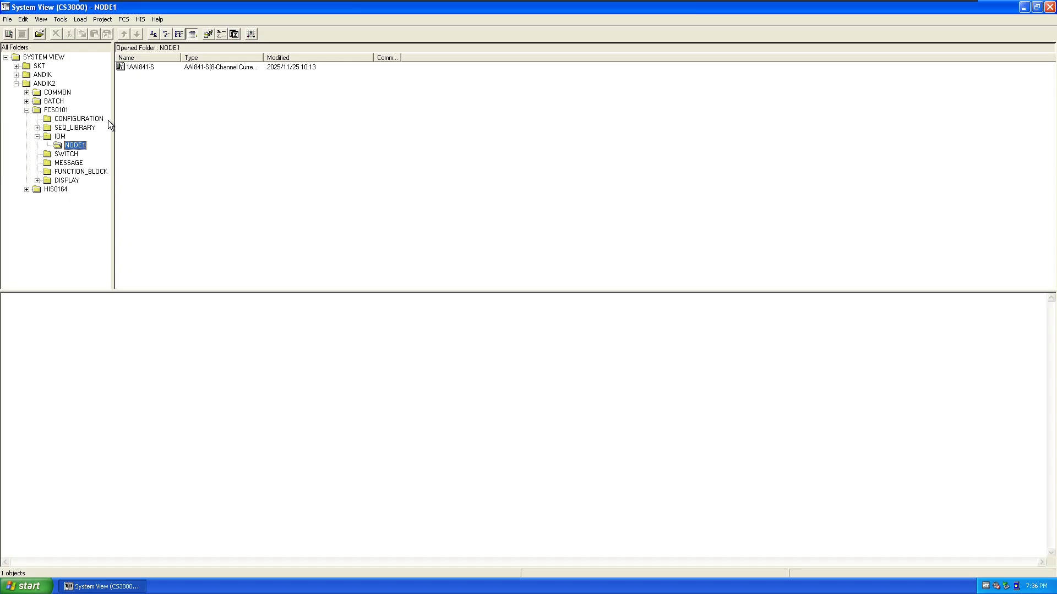
double_click(150, 65)
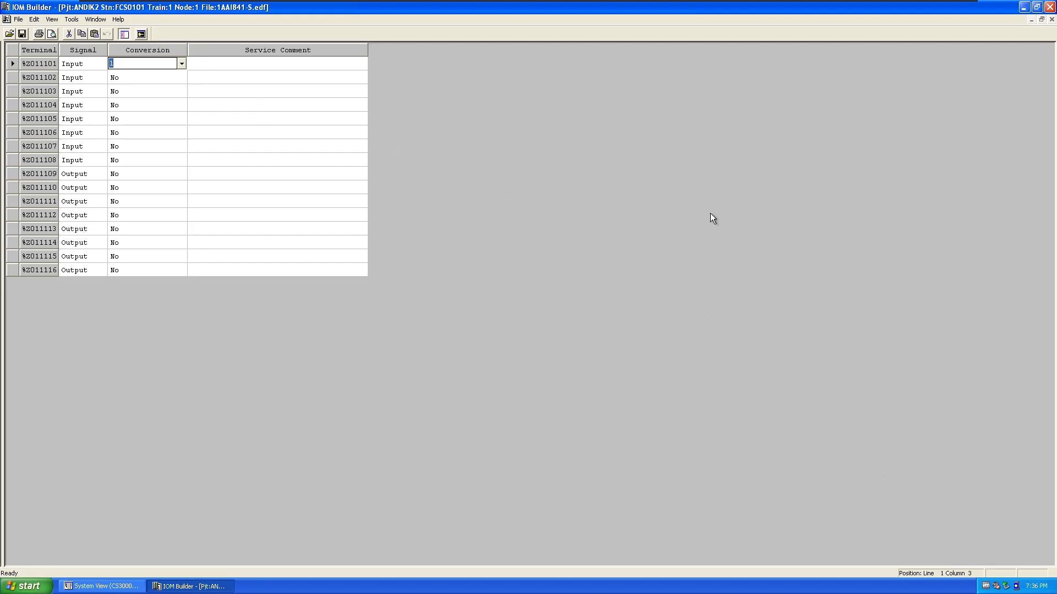
click(142, 35)
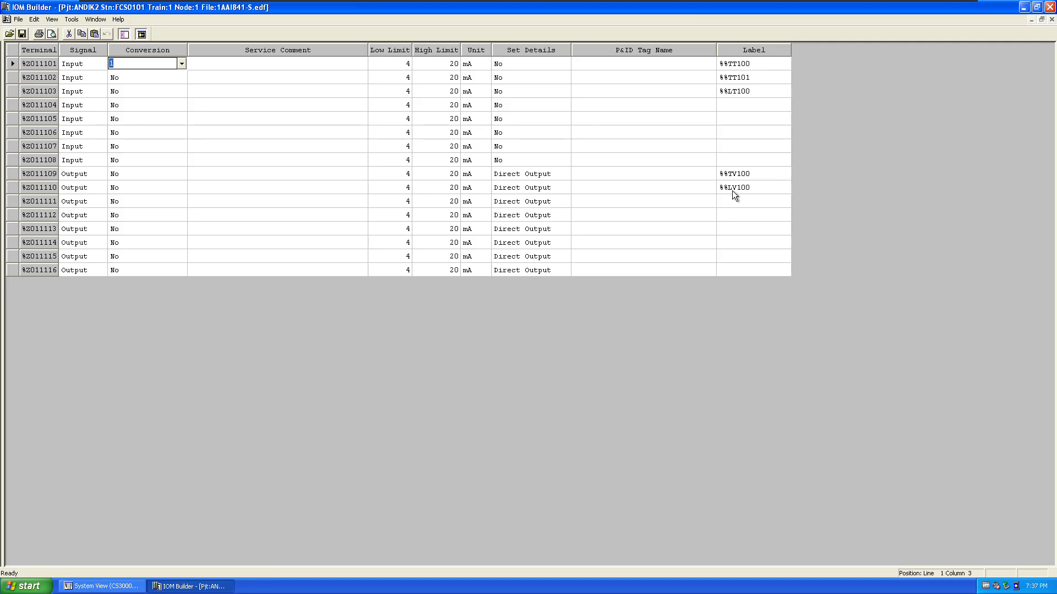
click(141, 34)
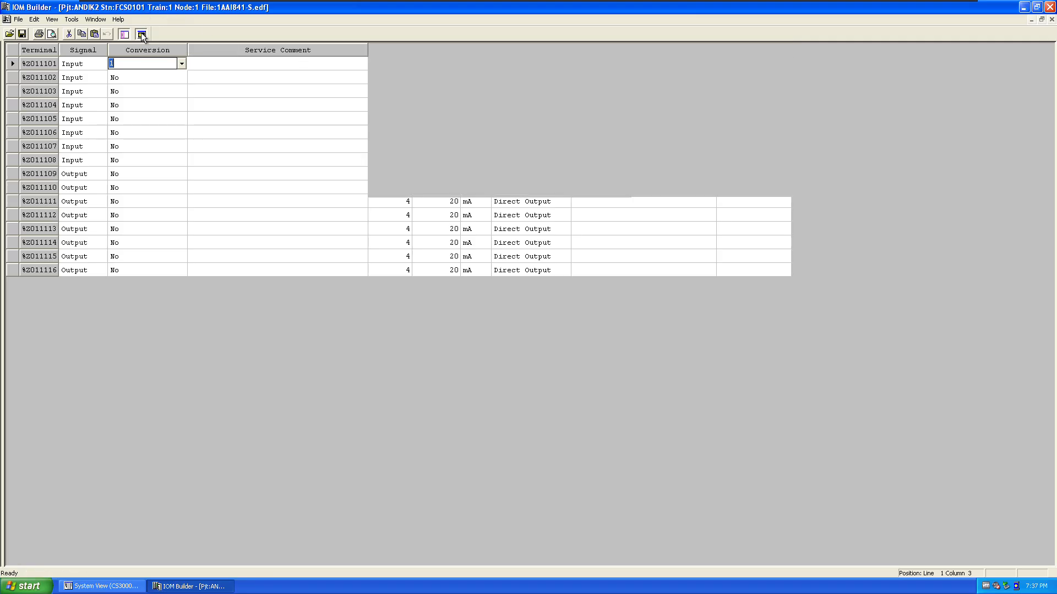
click(1050, 6)
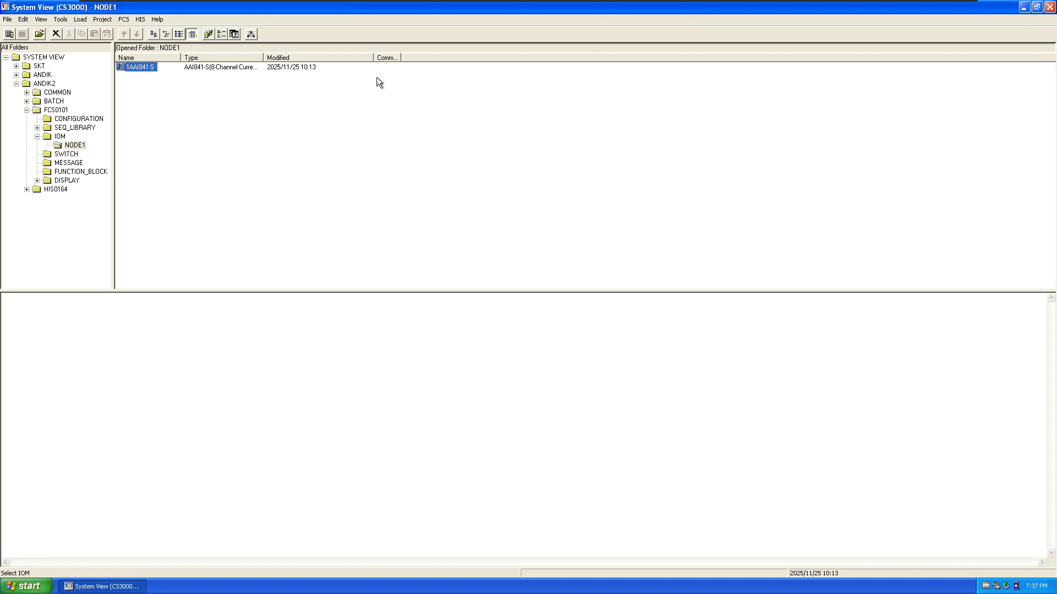
- Open control drawing DR0001 from the FUNCTION_BLOCK folder of FCS0101
click(67, 172)
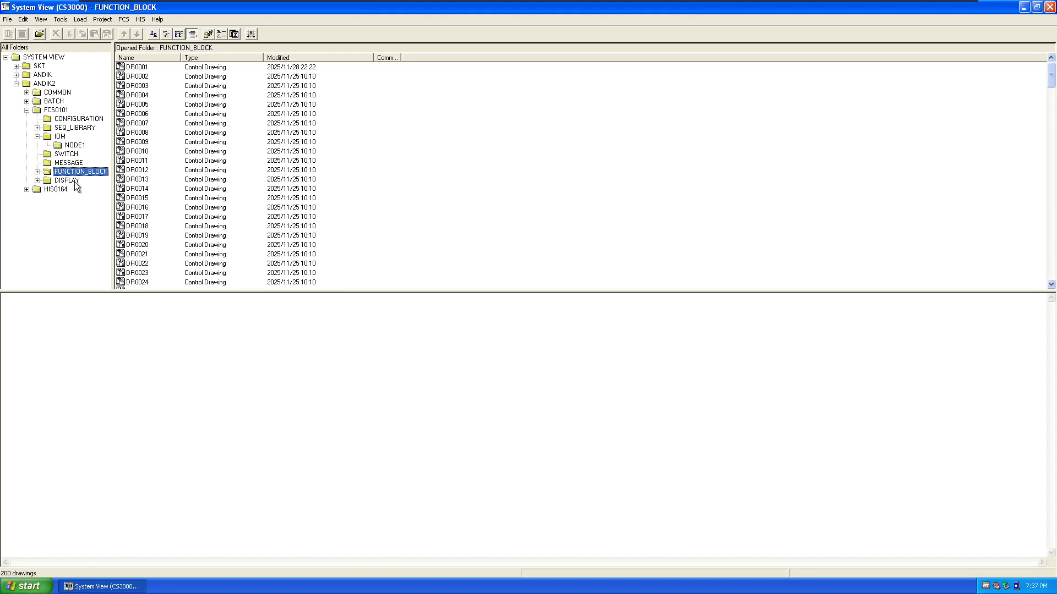
click(139, 70)
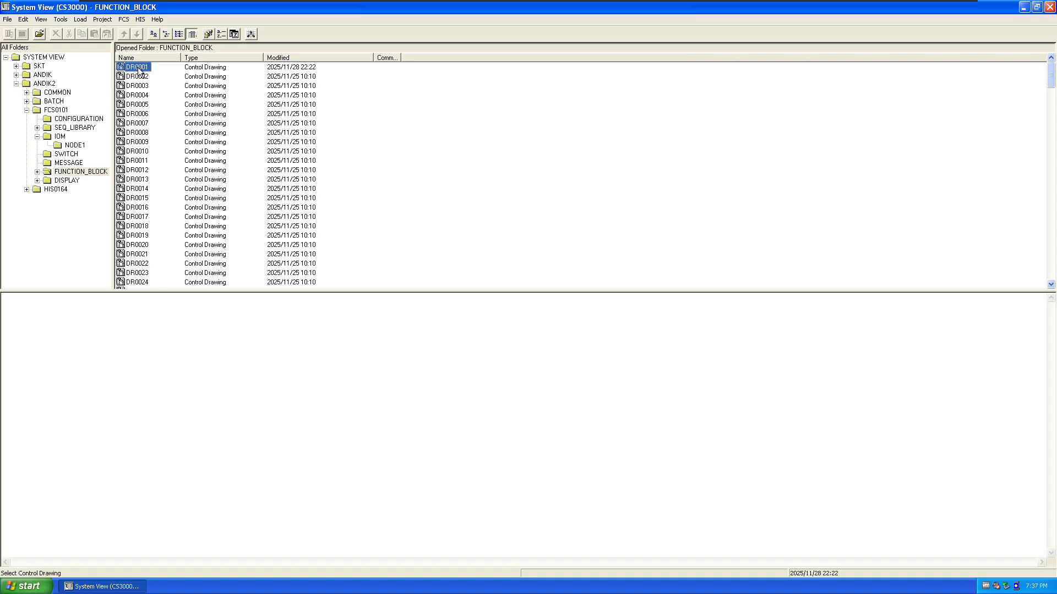
double_click(139, 70)
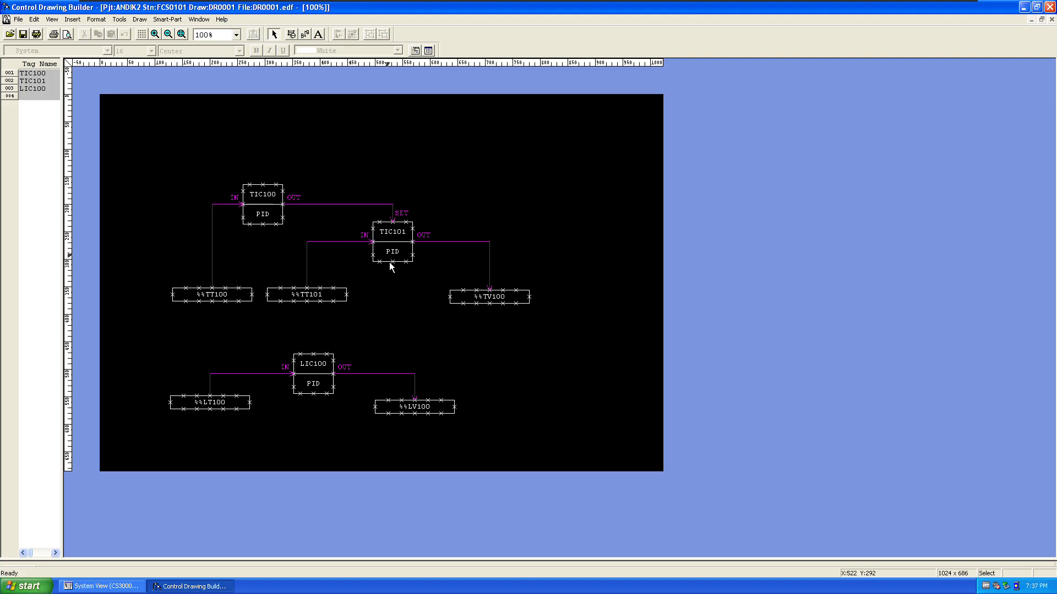
- Look at the insertable drawing elements and the function block model list around PID, without inserting a block
click(74, 20)
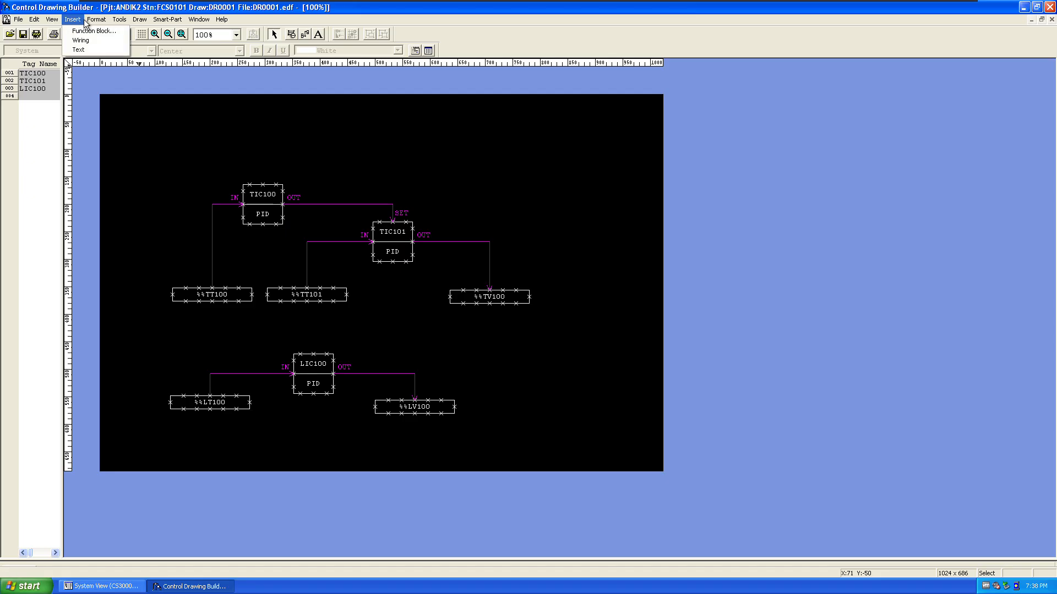
click(308, 21)
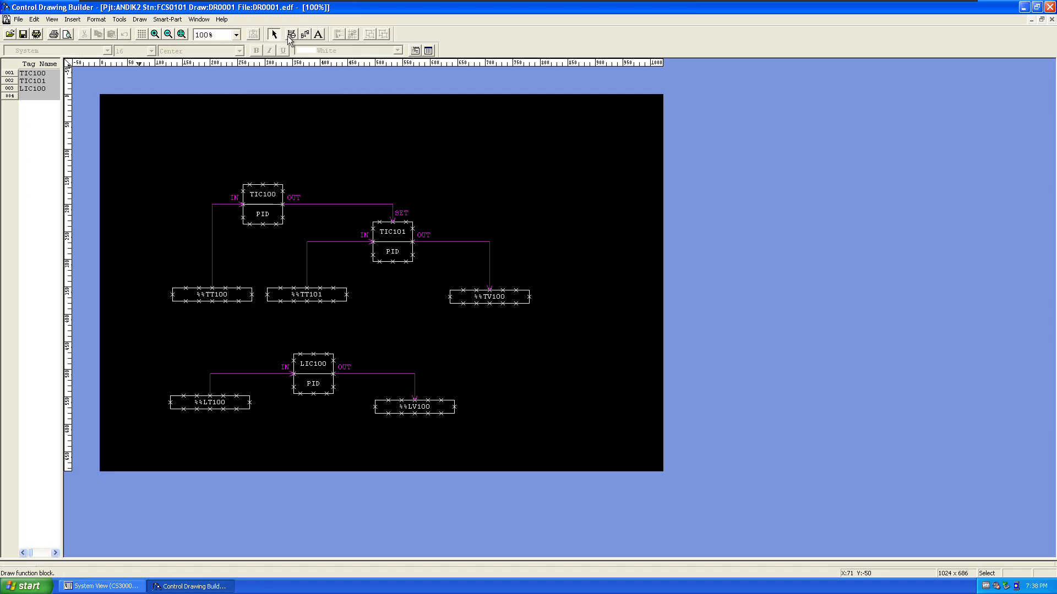
click(288, 35)
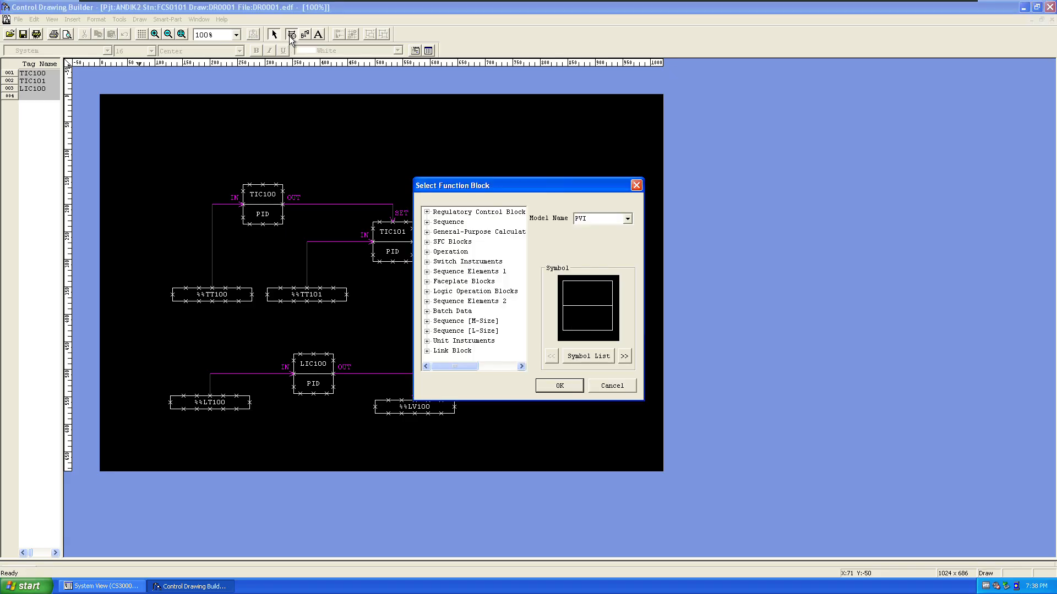
click(628, 219)
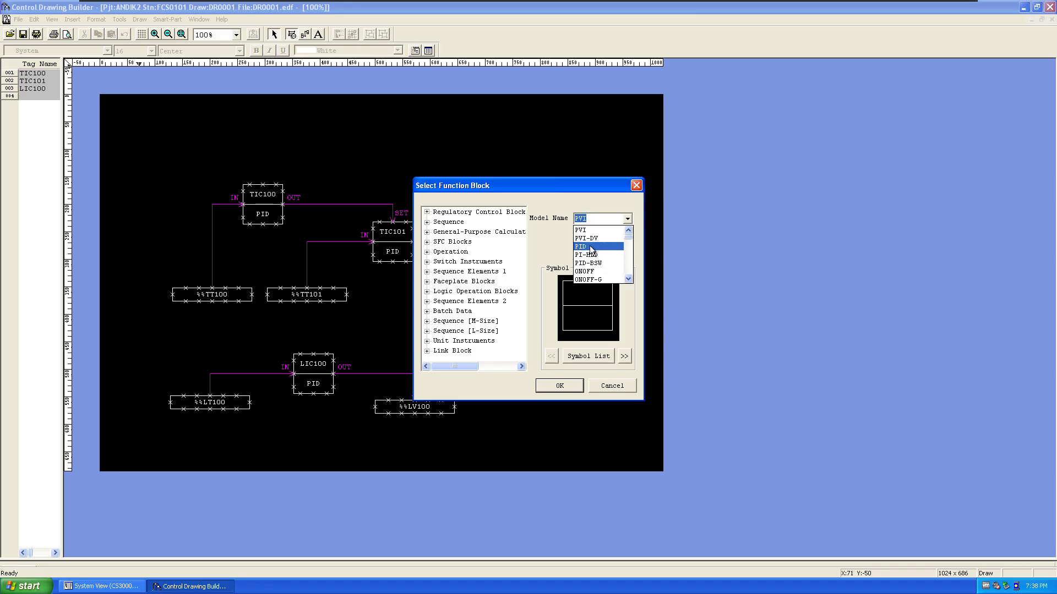
click(636, 187)
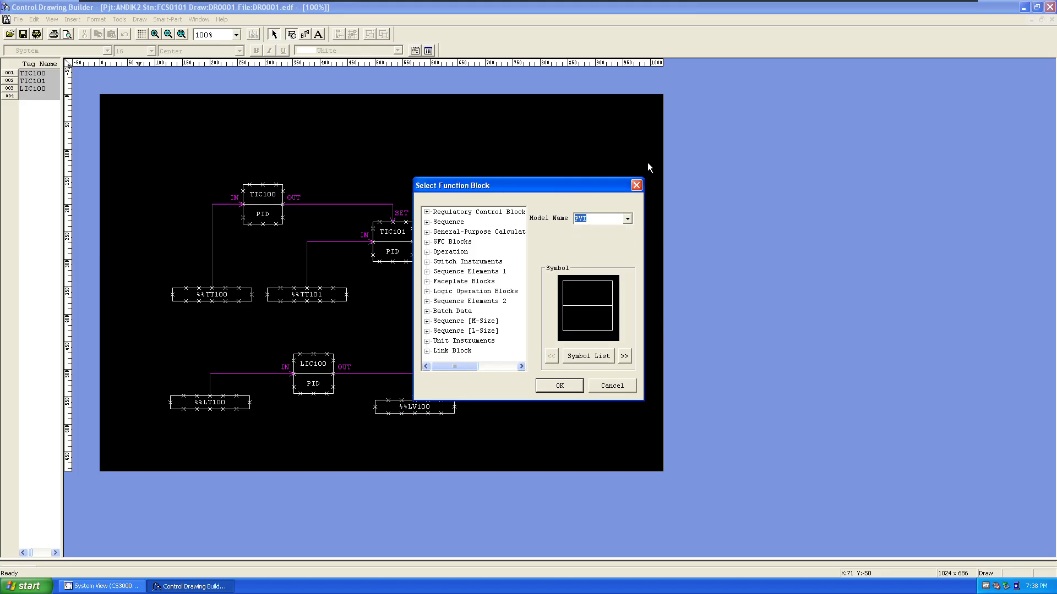
click(633, 185)
- Review the function block properties of TIC100, such as scale limits and engineering unit, and leave them unmodified
click(259, 198)
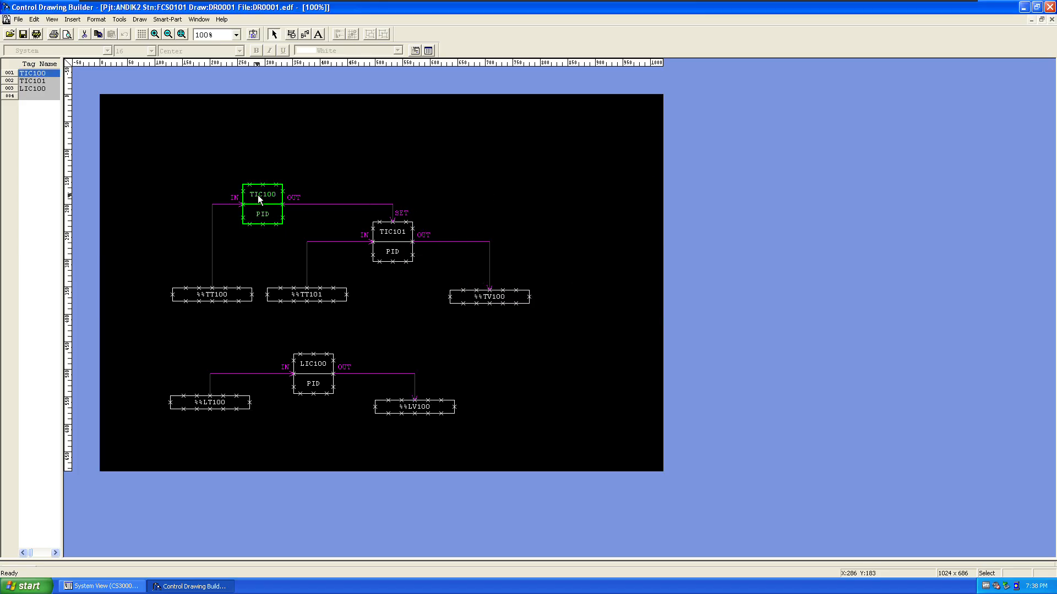
double_click(266, 202)
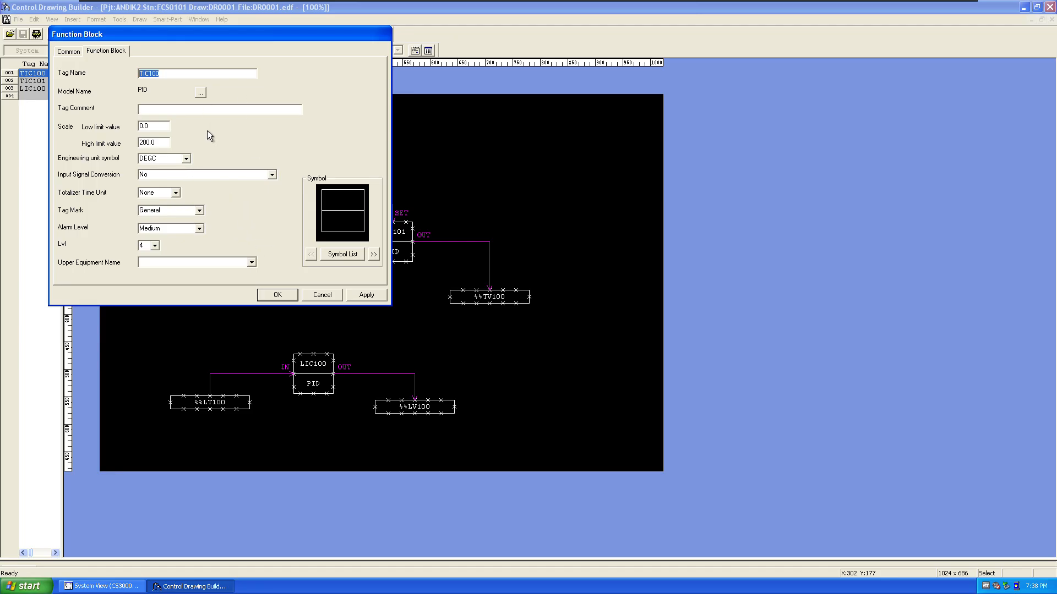
click(161, 126)
click(327, 296)
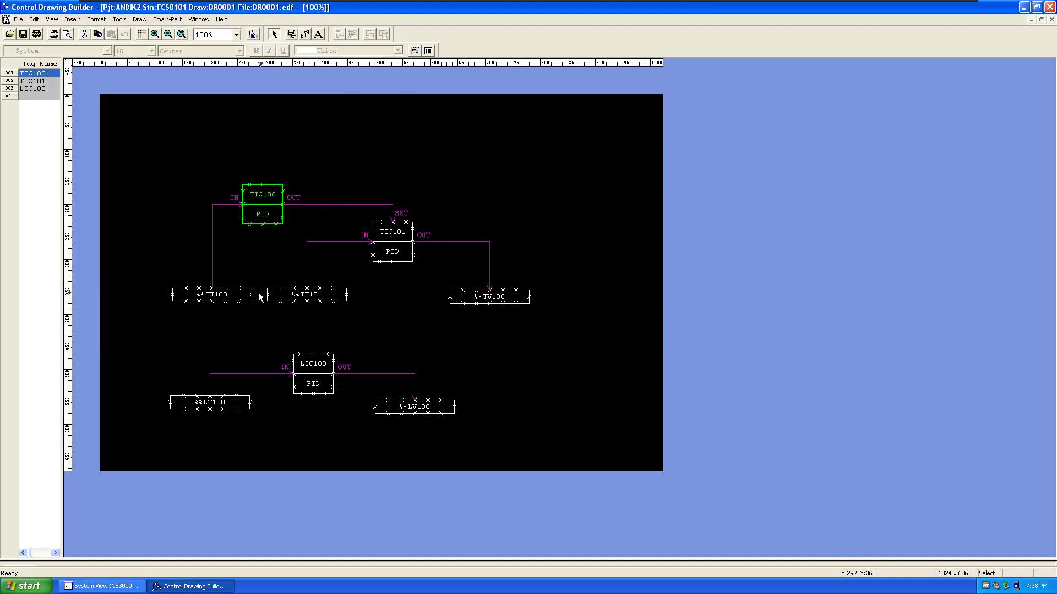
- Look up the PIO model in the function block selection for the %%TT100 block type, without inserting a block
click(231, 298)
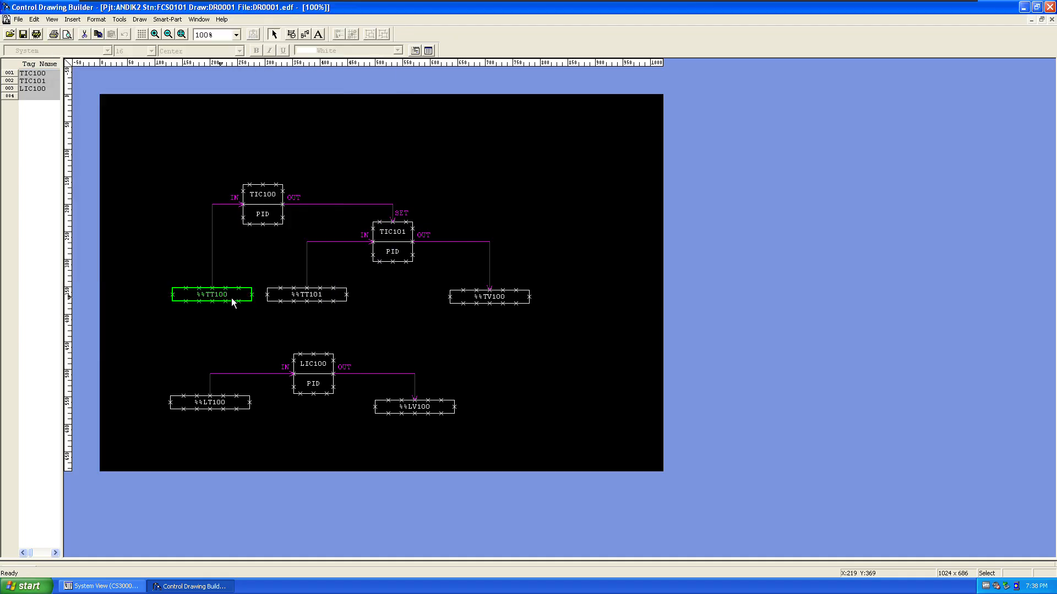
click(292, 34)
click(627, 218)
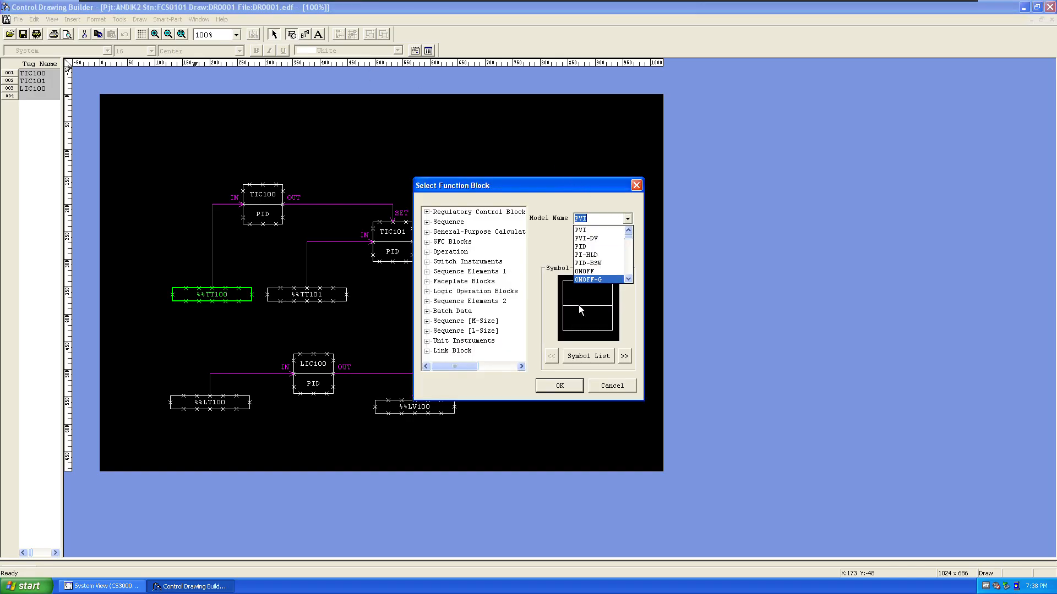
scroll(591, 258, down, 2)
scroll(591, 256, down, 3)
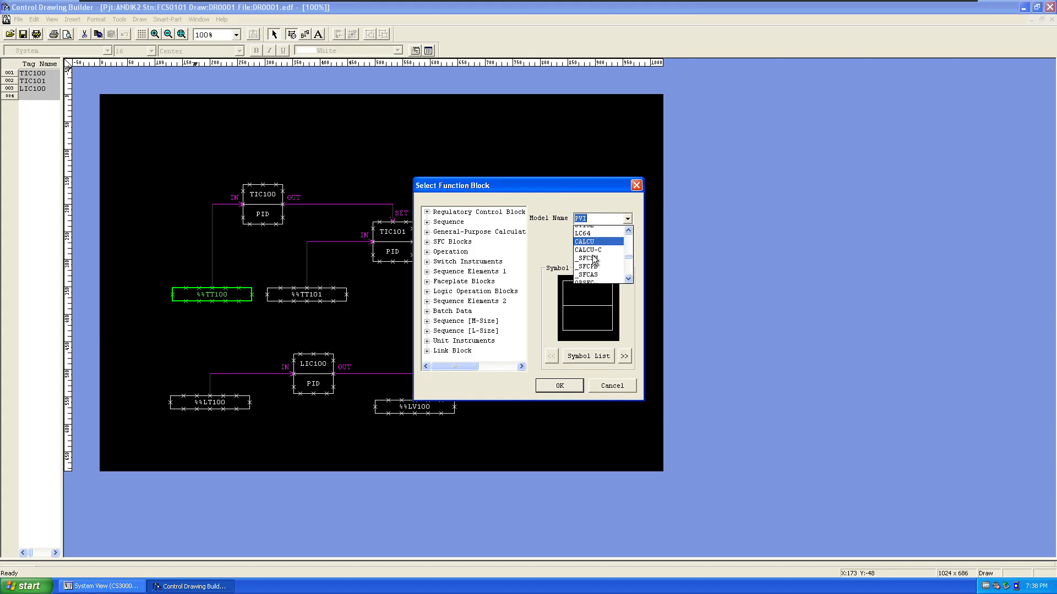
scroll(594, 257, down, 5)
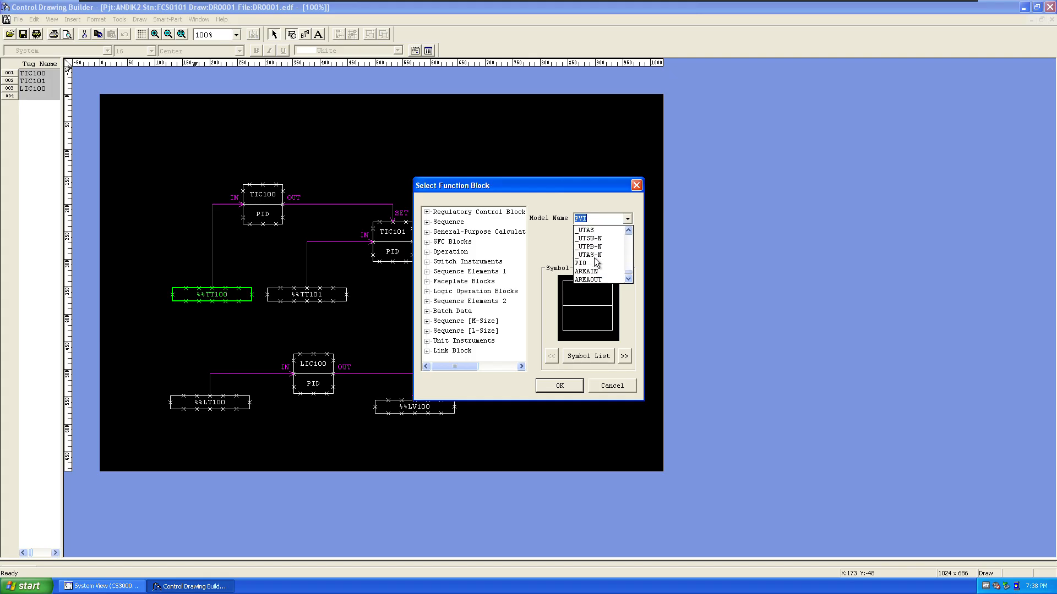
text(-)
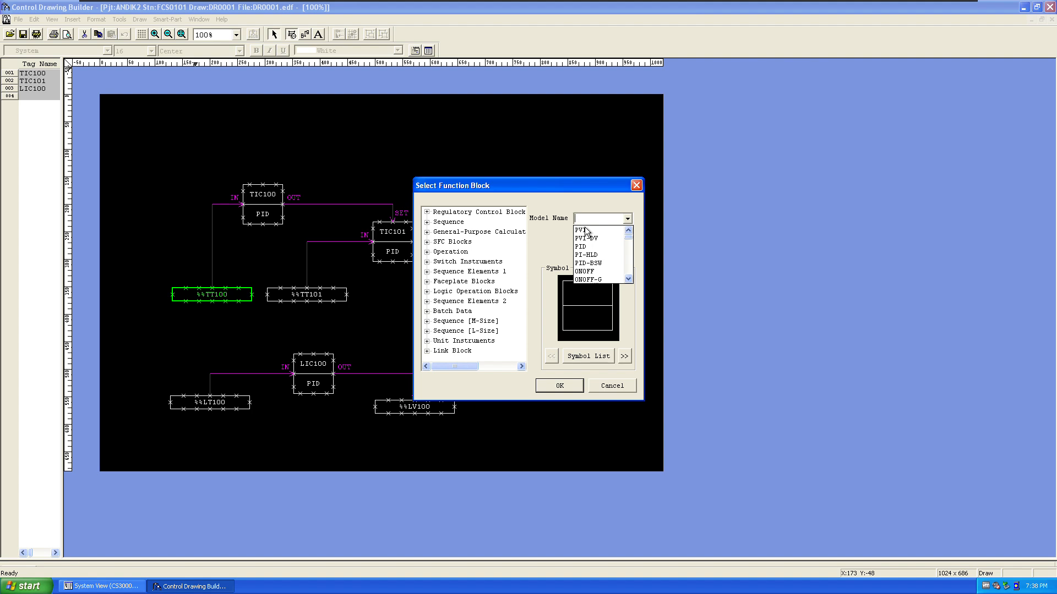
text(PIO)
click(597, 264)
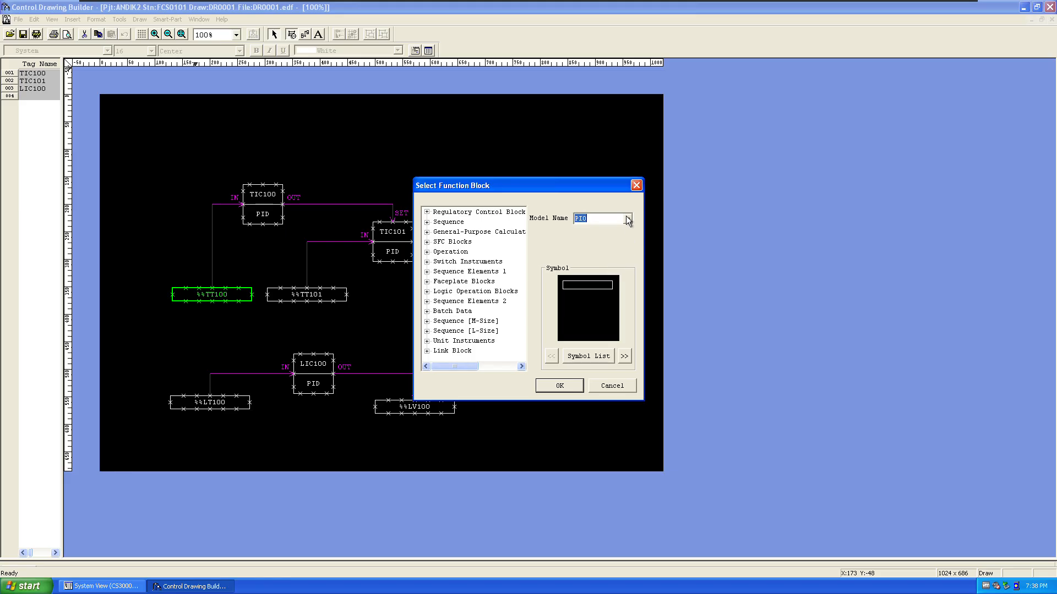
click(636, 186)
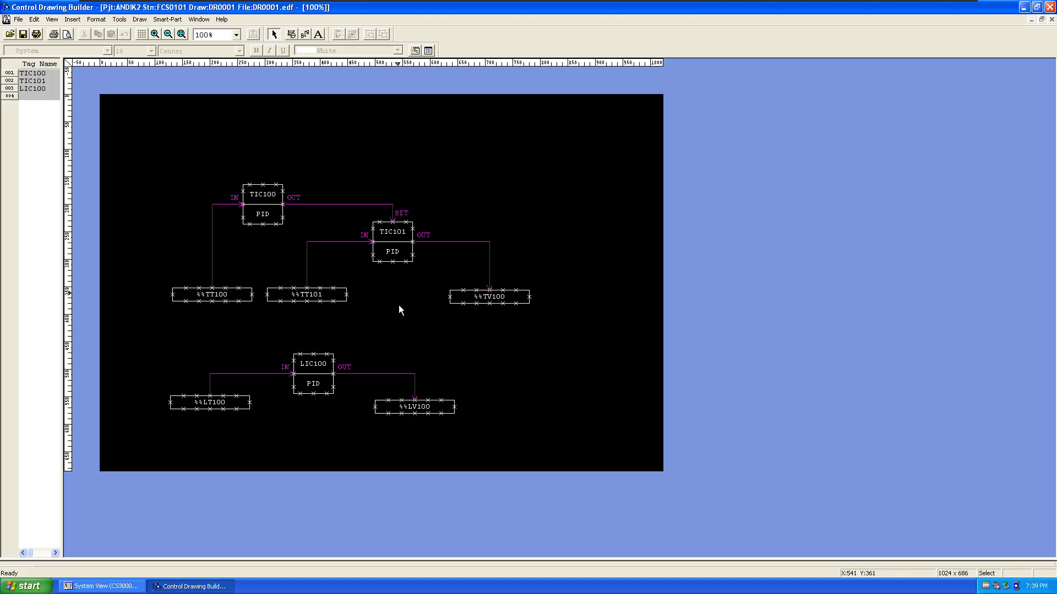
- Close control drawing DR0001 and collapse the FCS0101 station in the folder tree
click(1050, 7)
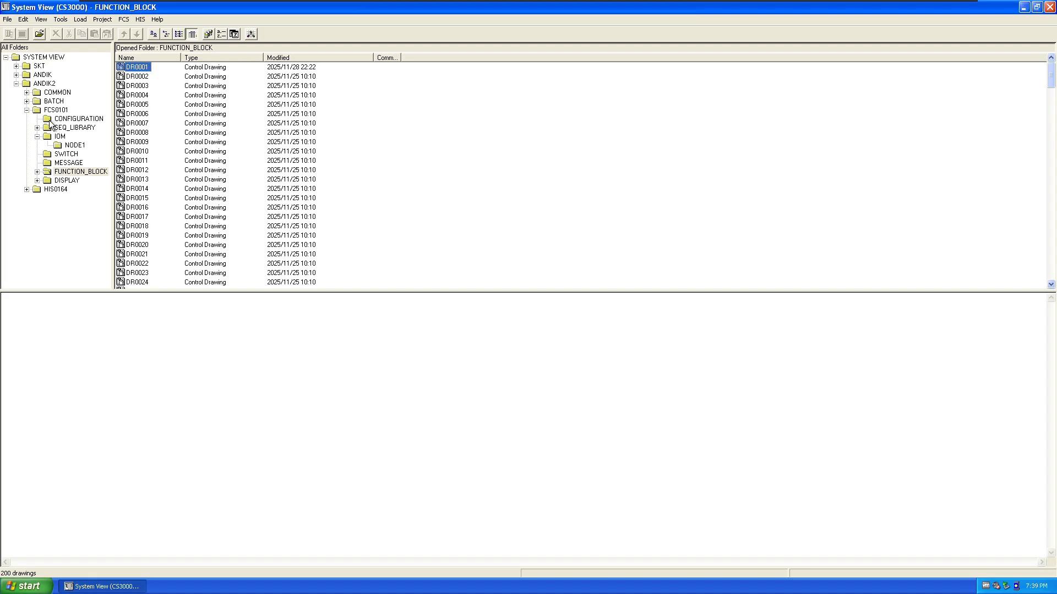
click(27, 110)
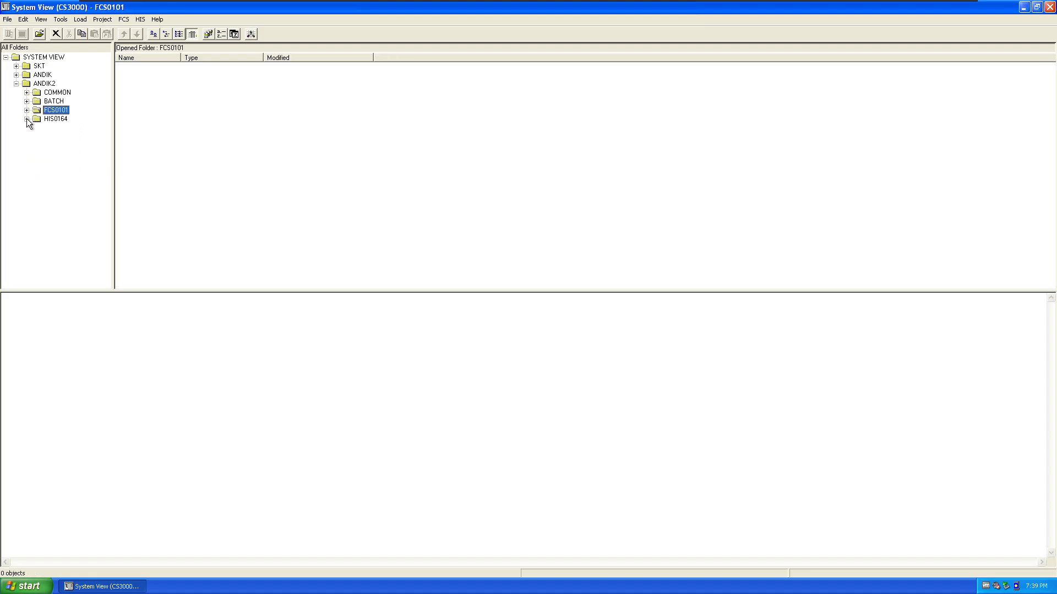
- Review the trend format and sampling period options of trend block TR0001 in HIS0164's CONFIGURATION folder, without changing them
click(26, 118)
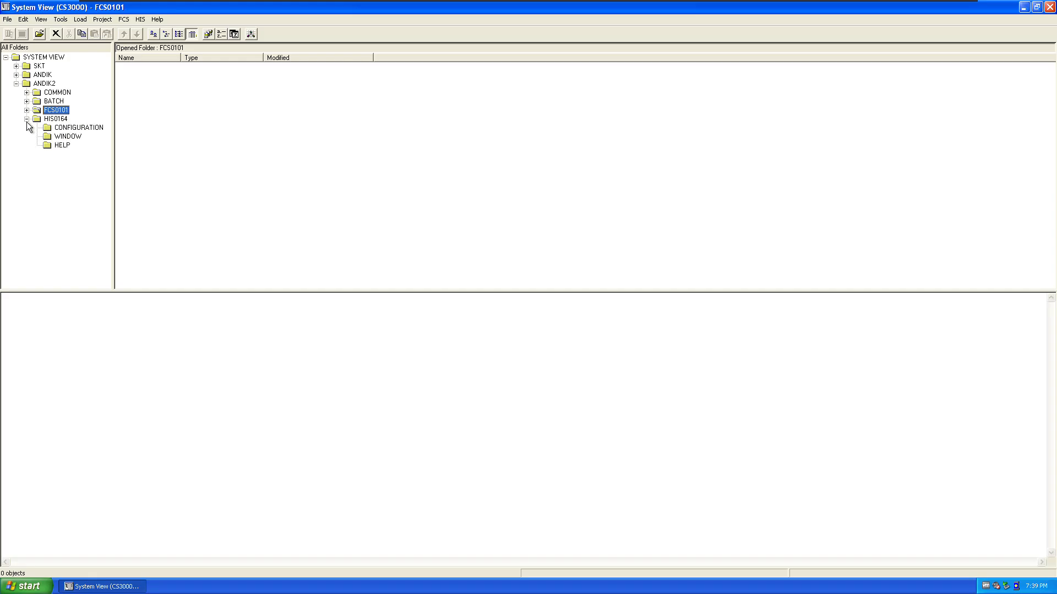
click(62, 128)
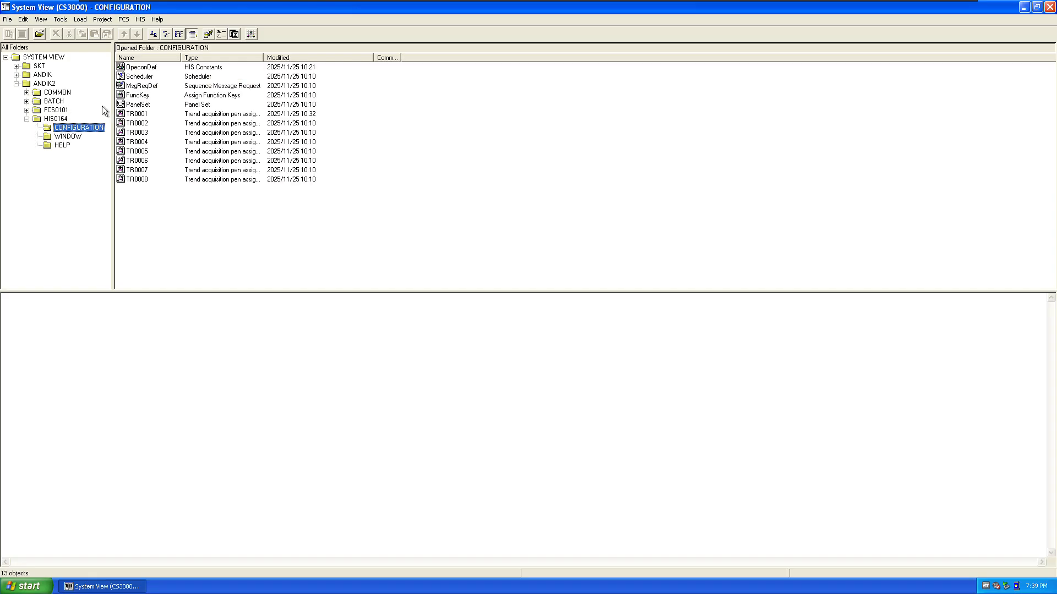
click(142, 115)
right_click(142, 115)
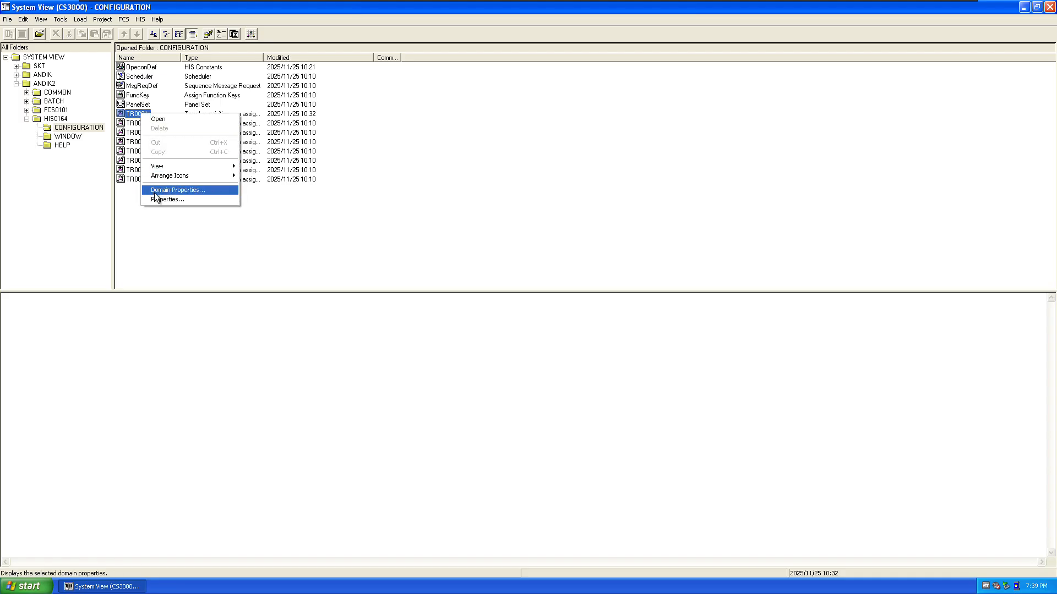
click(156, 199)
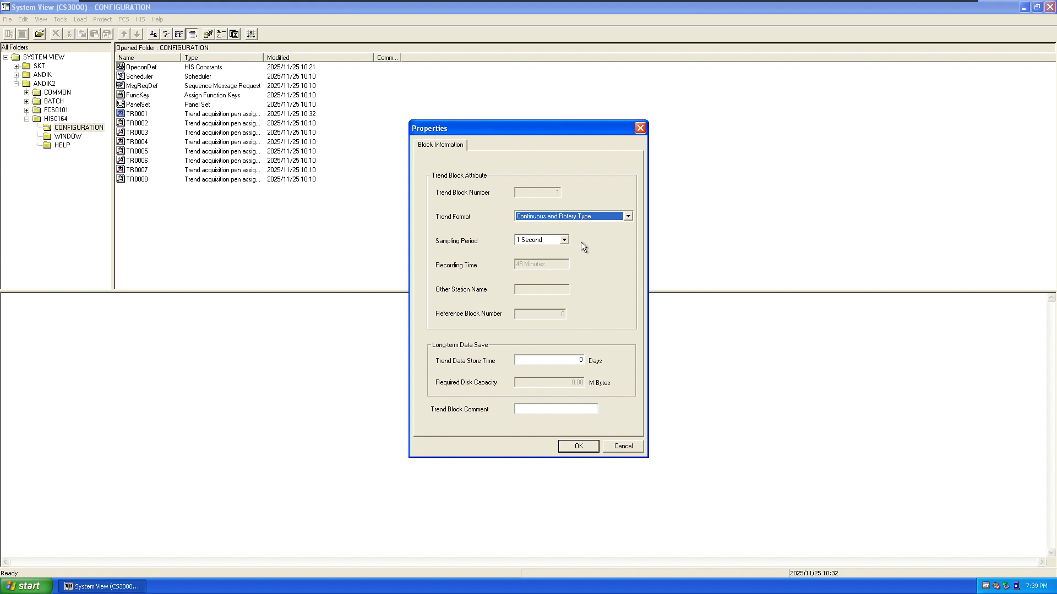
click(620, 216)
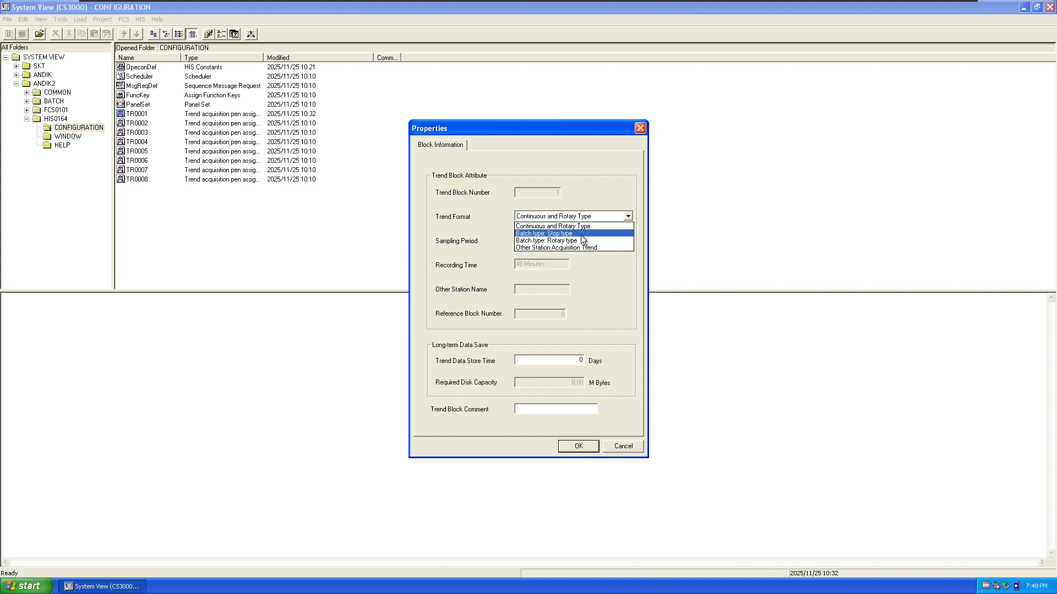
click(590, 273)
click(564, 240)
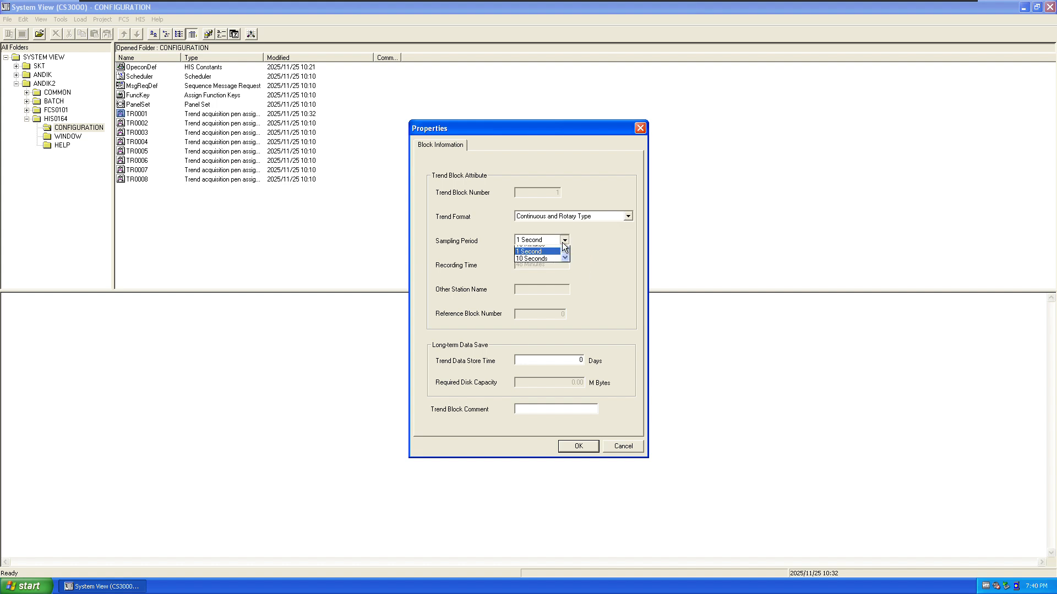
click(539, 246)
click(640, 128)
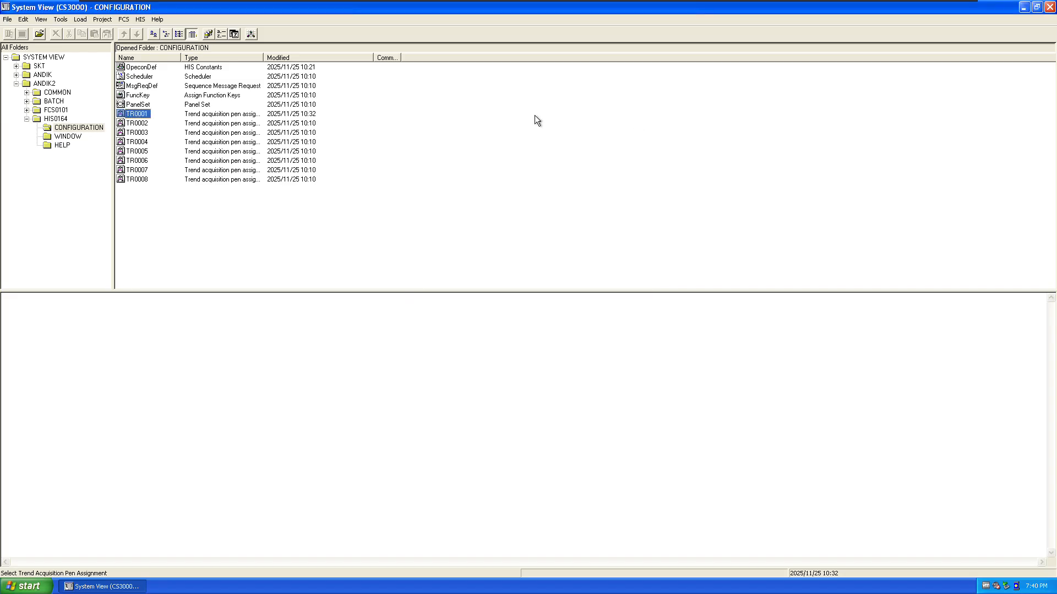
- Examine the acquisition pens assigned in trend block TR0001 and close its pen assignment window
double_click(144, 114)
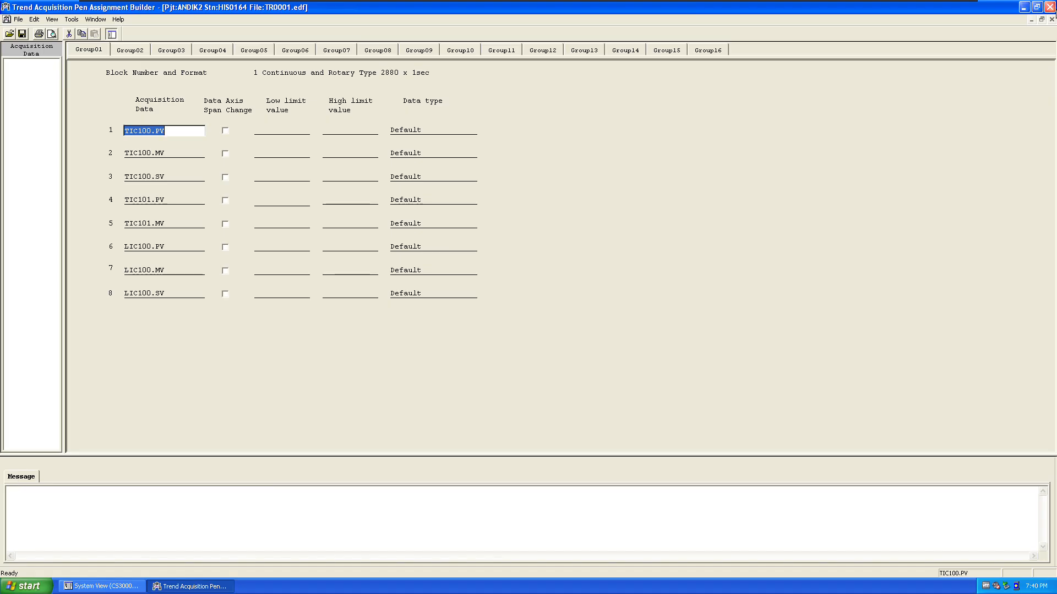
click(1050, 7)
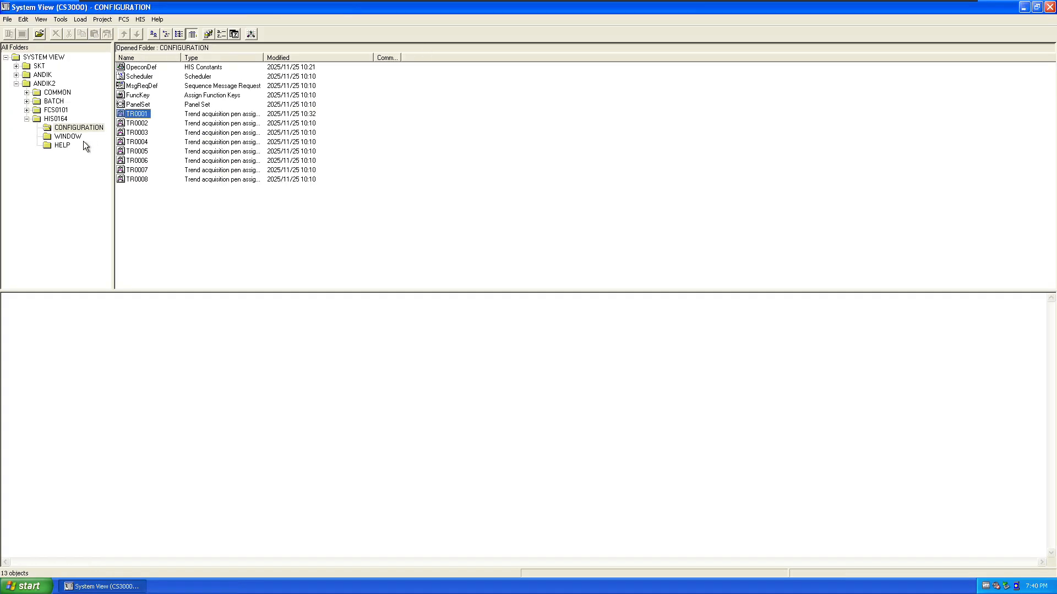
- Review control group graphic CG0001 in HIS0164's WINDOW folder, including the TIC100 instrument diagram's properties, and close it unmodified
click(64, 137)
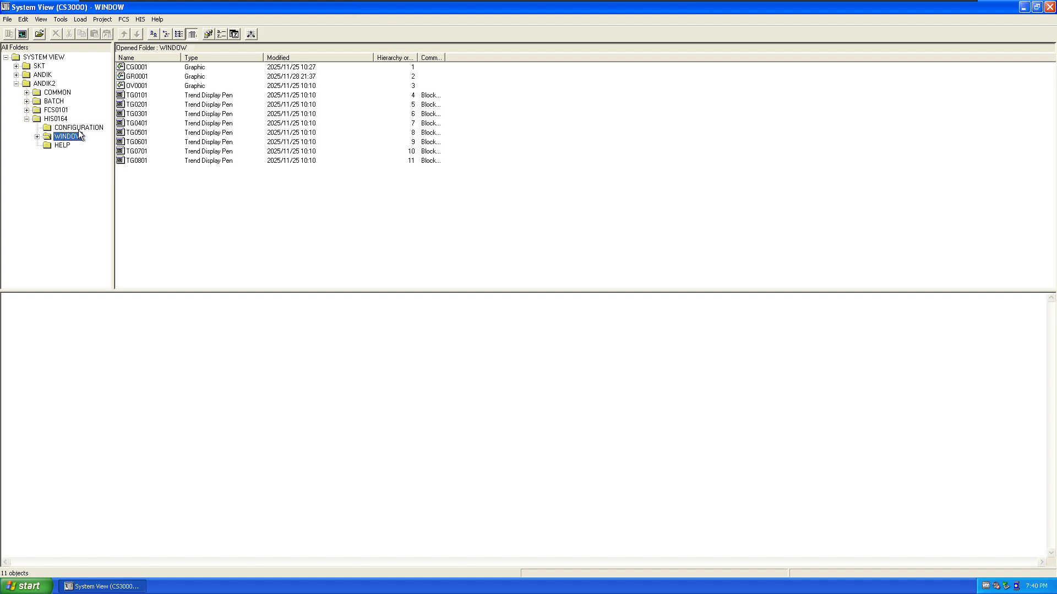
click(135, 68)
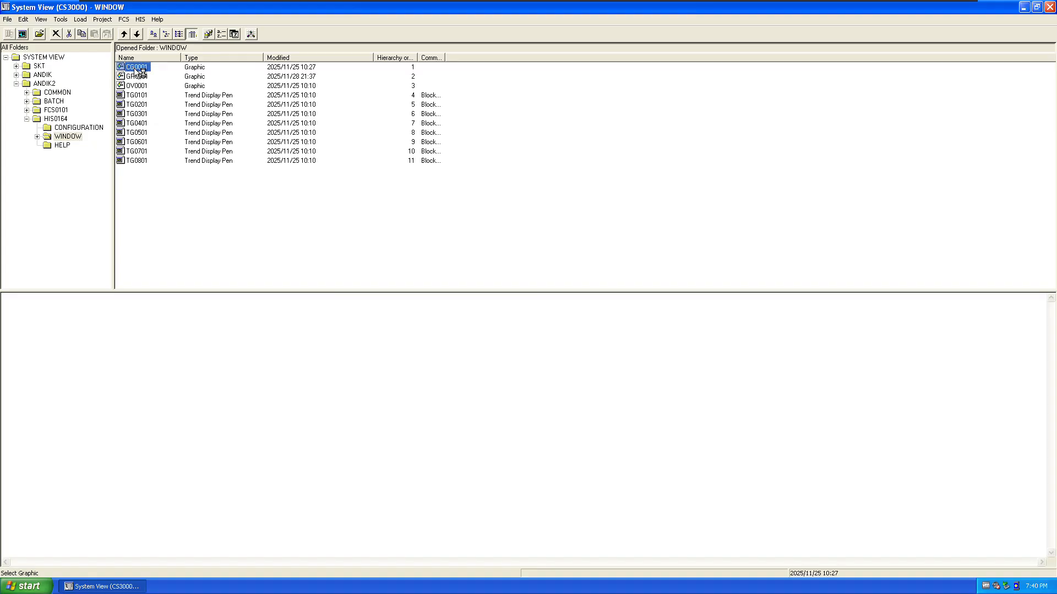
double_click(138, 68)
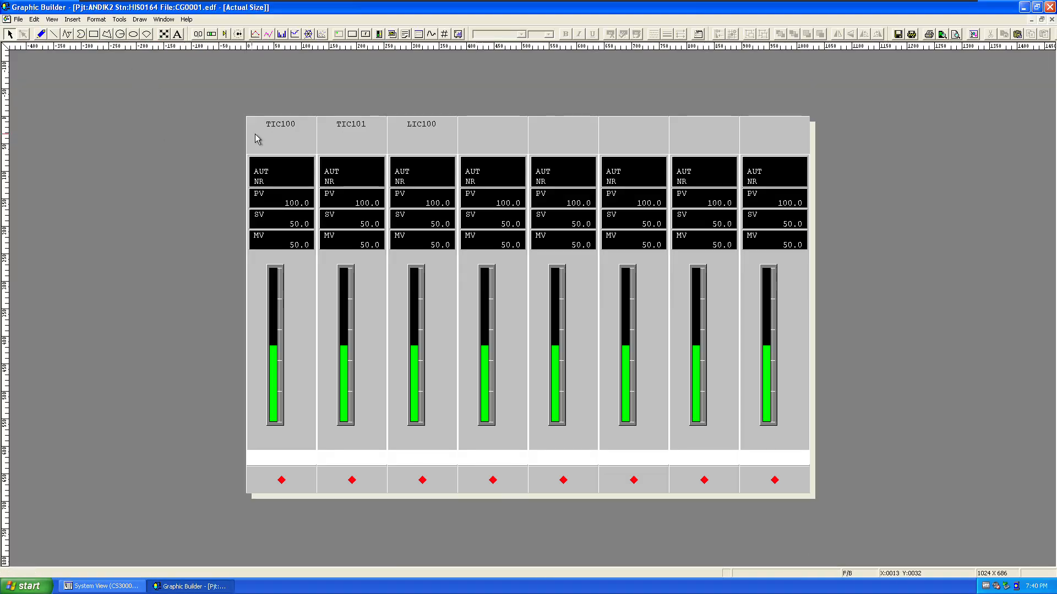
click(286, 143)
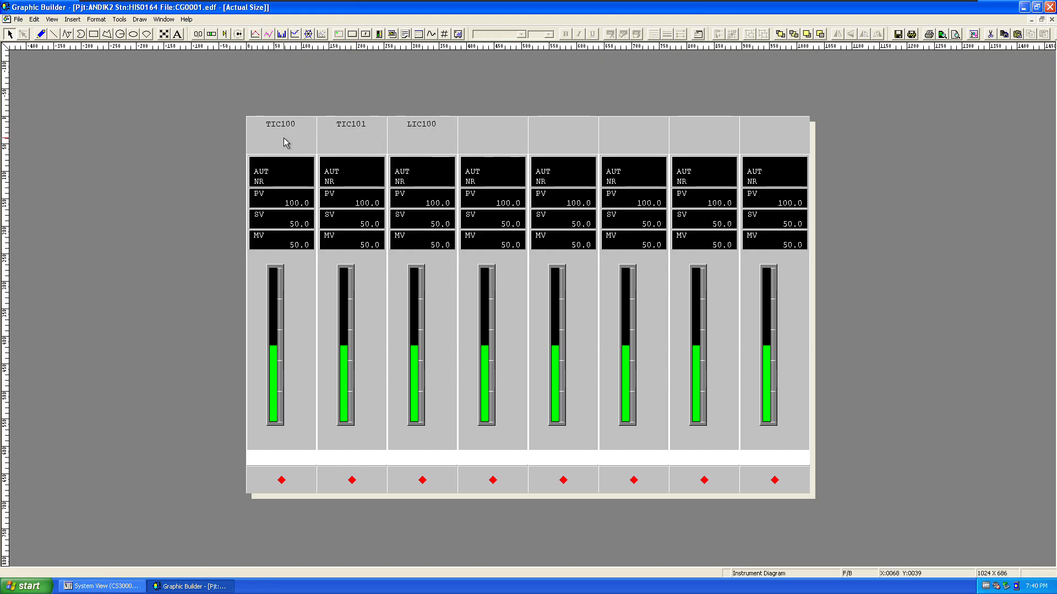
double_click(284, 142)
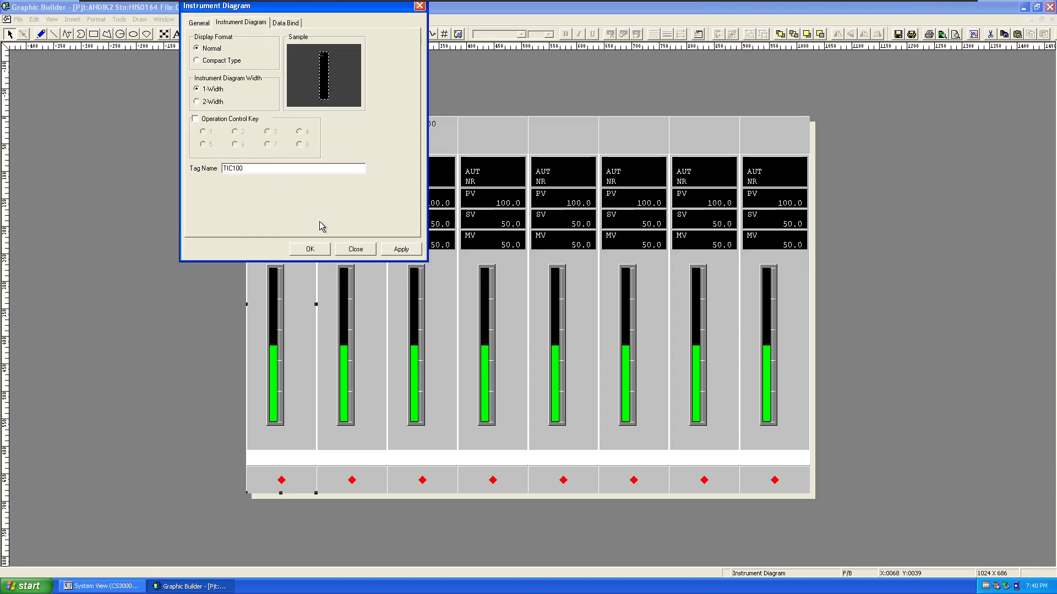
click(343, 249)
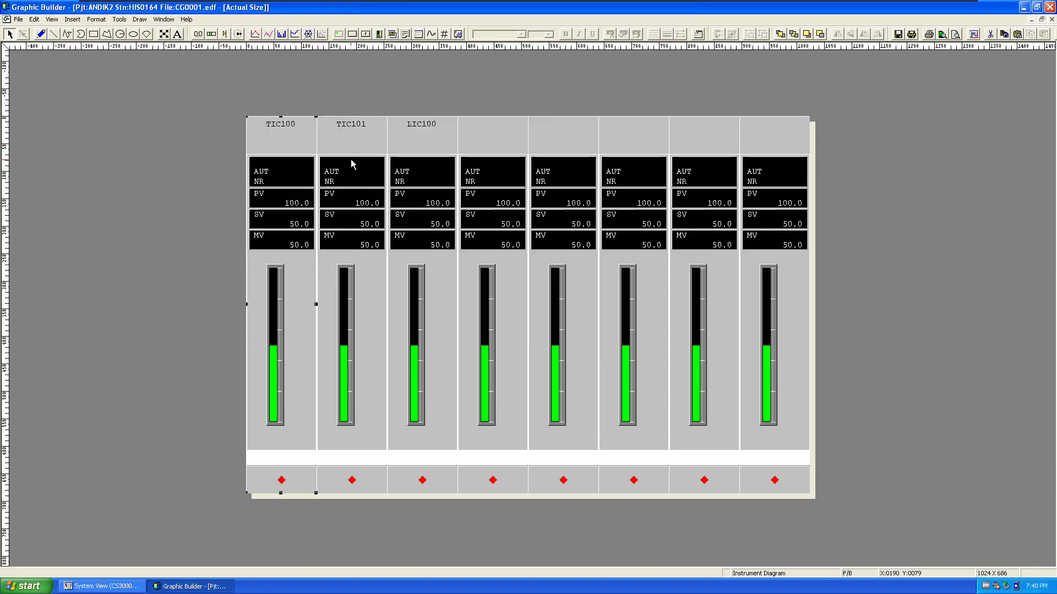
click(444, 146)
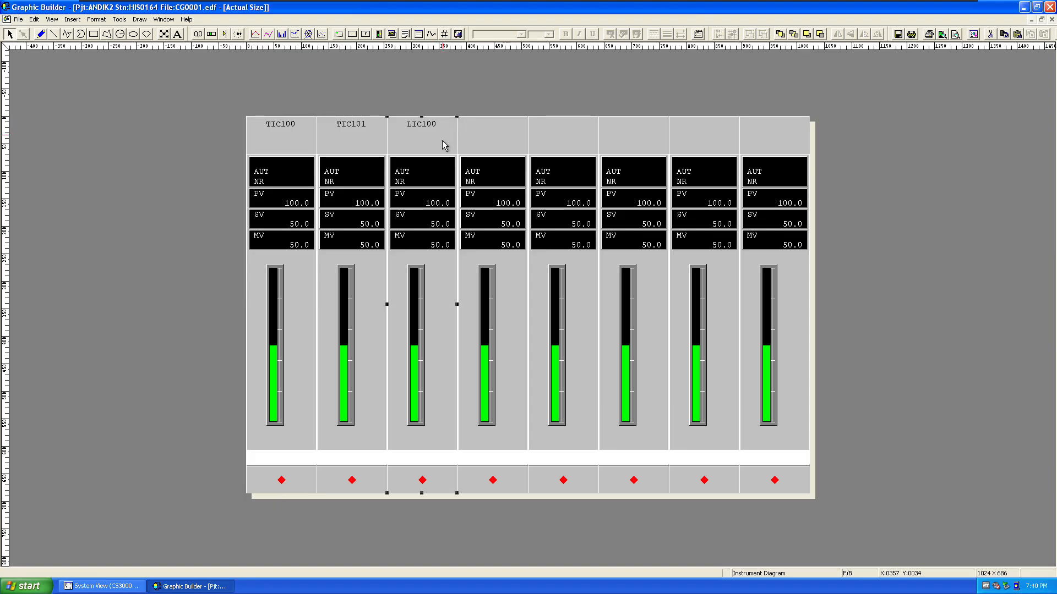
click(1052, 5)
click(1052, 6)
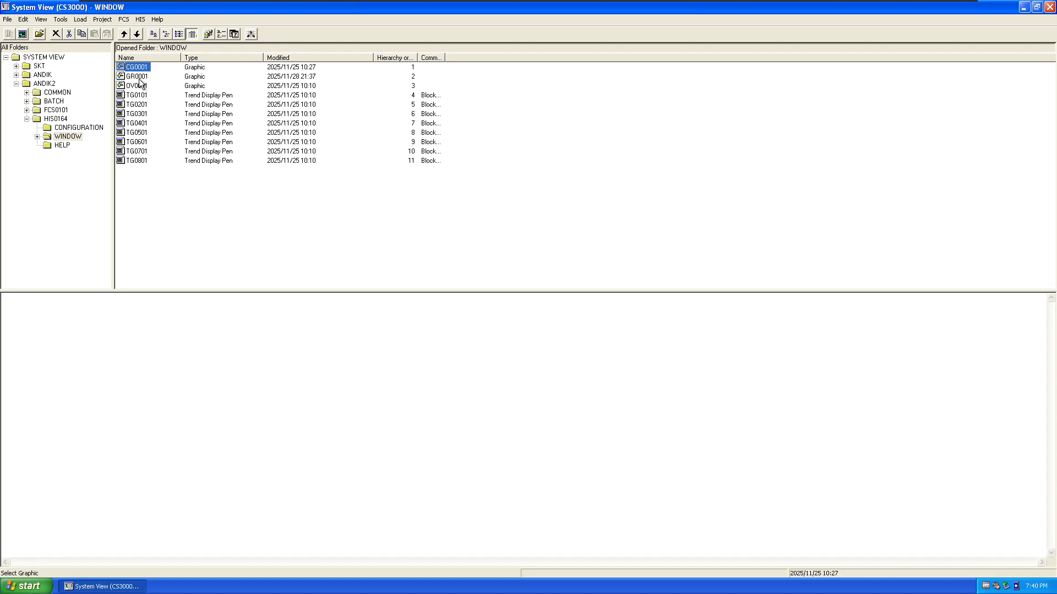
- Open graphic GR0001 from HIS0164's WINDOW folder
click(135, 78)
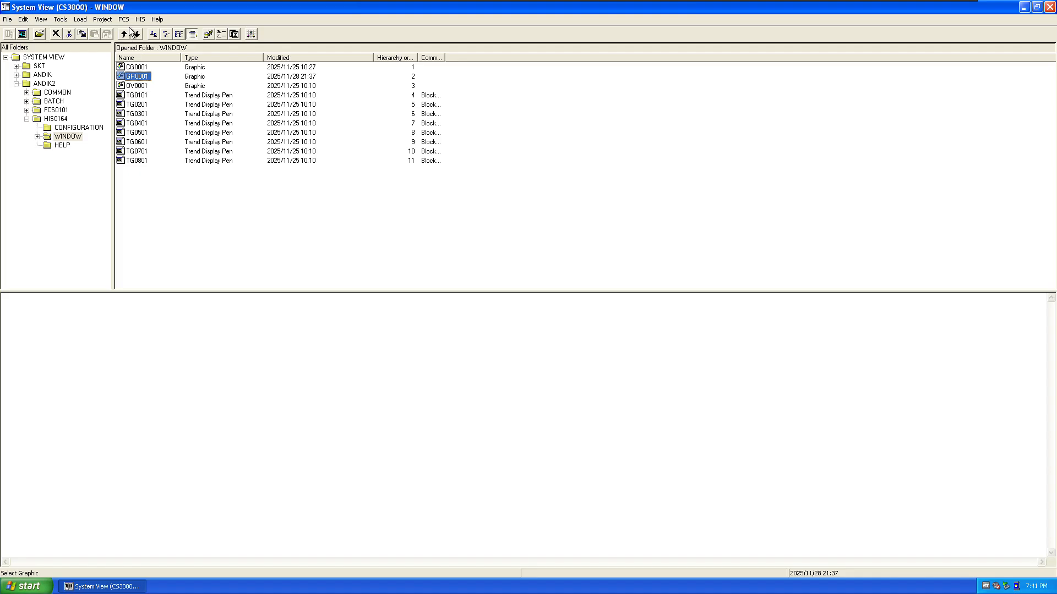
double_click(137, 78)
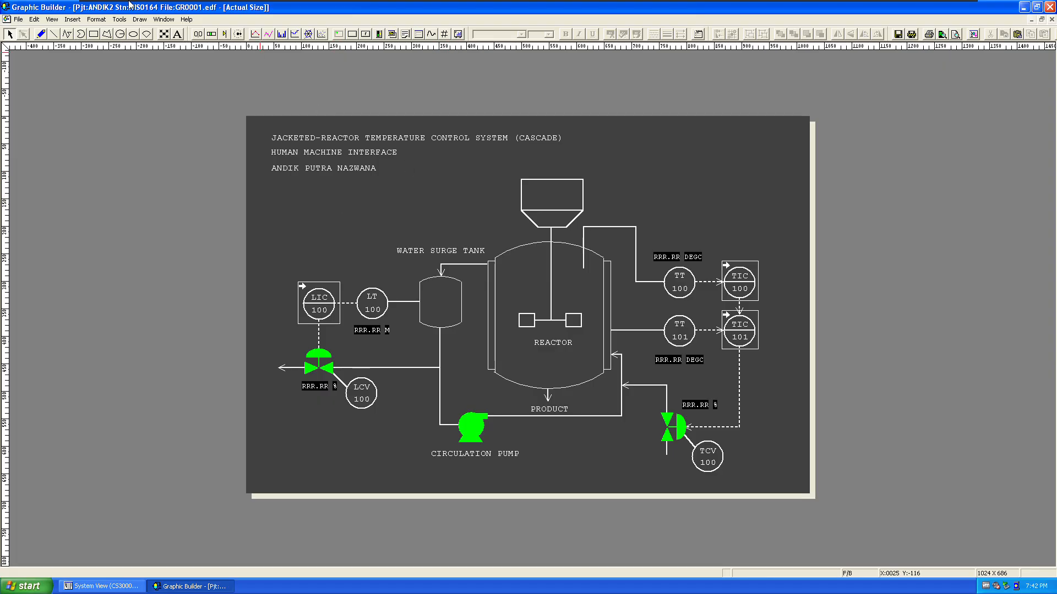
- Preview ISA SYMBOL 1 to ISA SYMBOL 4 in the ISA.gpt parts library, without inserting a part
click(81, 20)
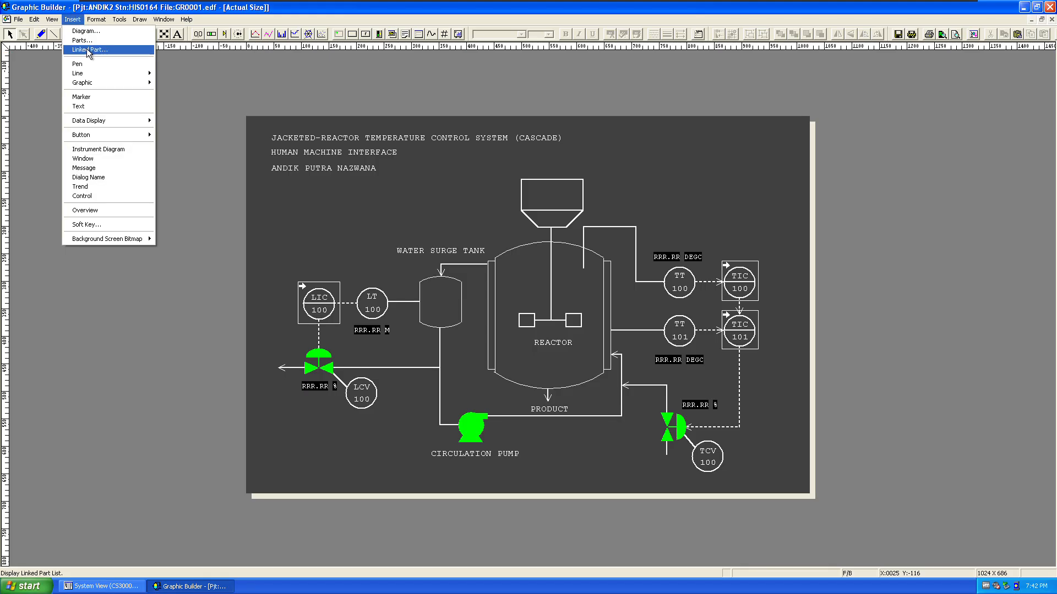
click(101, 41)
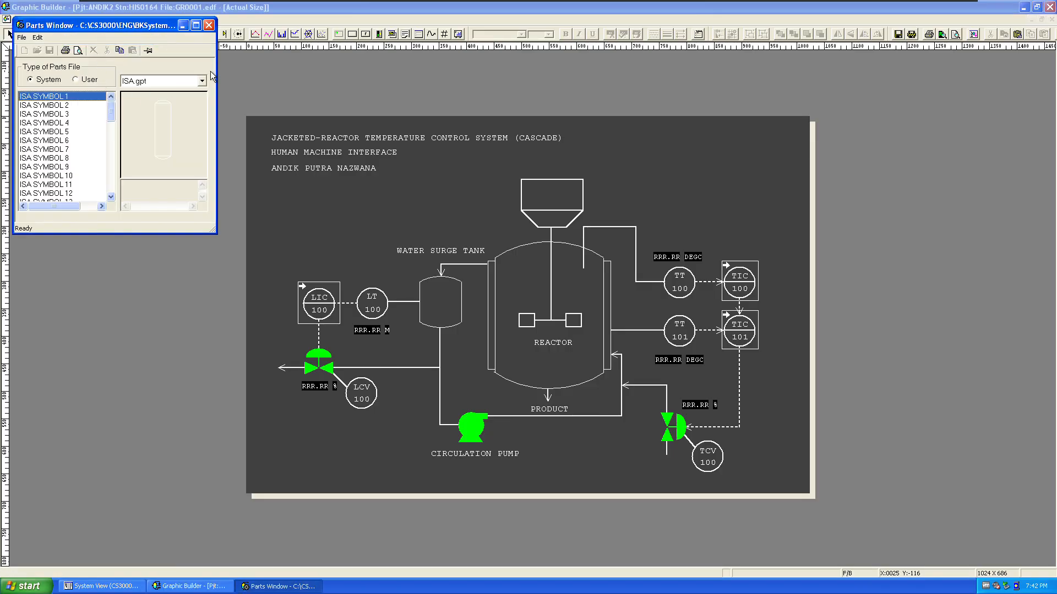
click(64, 106)
click(61, 115)
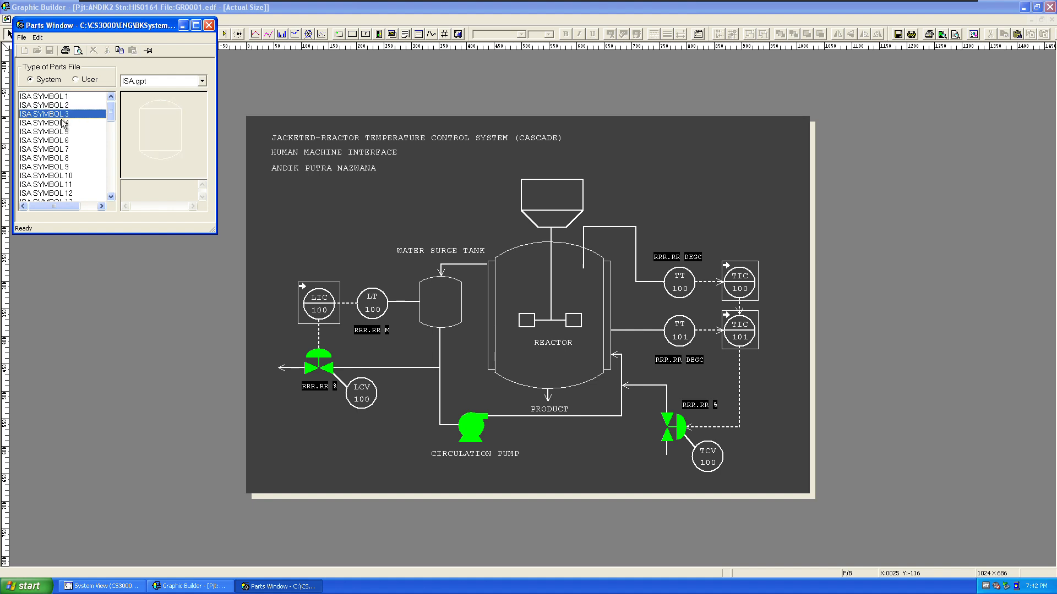
click(69, 105)
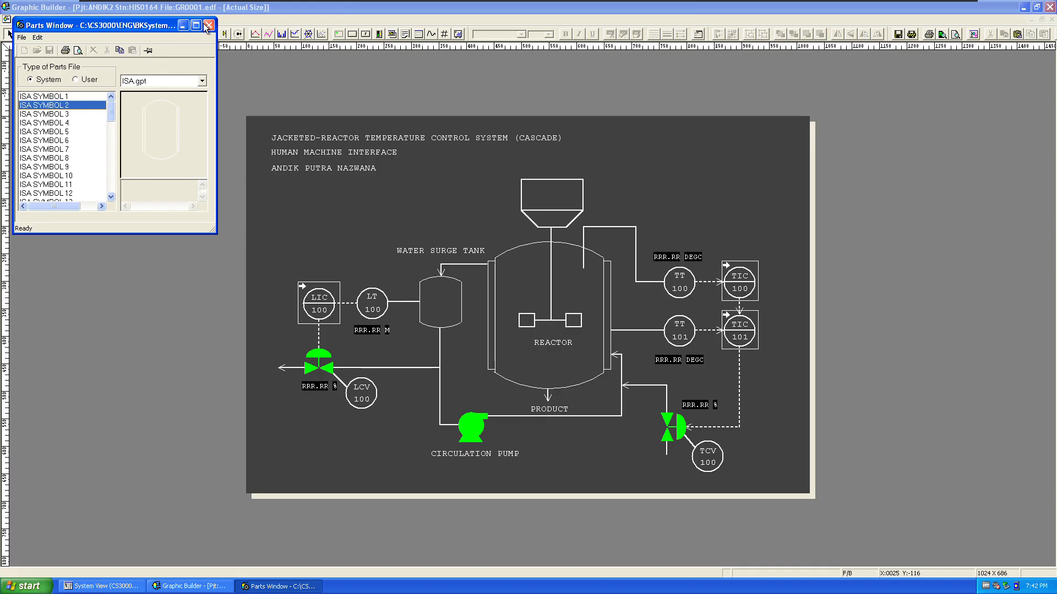
click(57, 98)
click(55, 116)
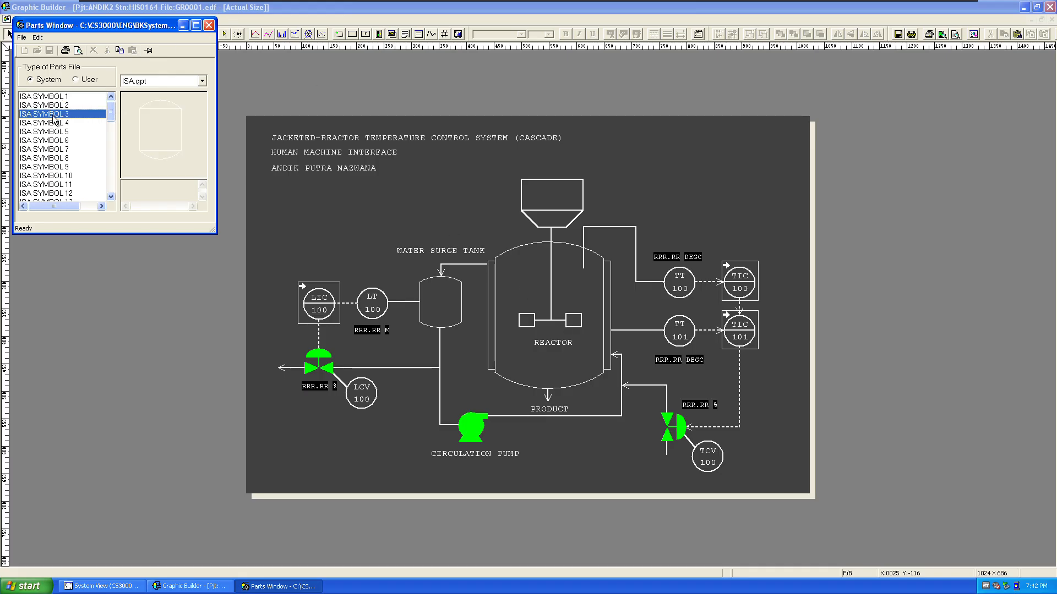
click(56, 123)
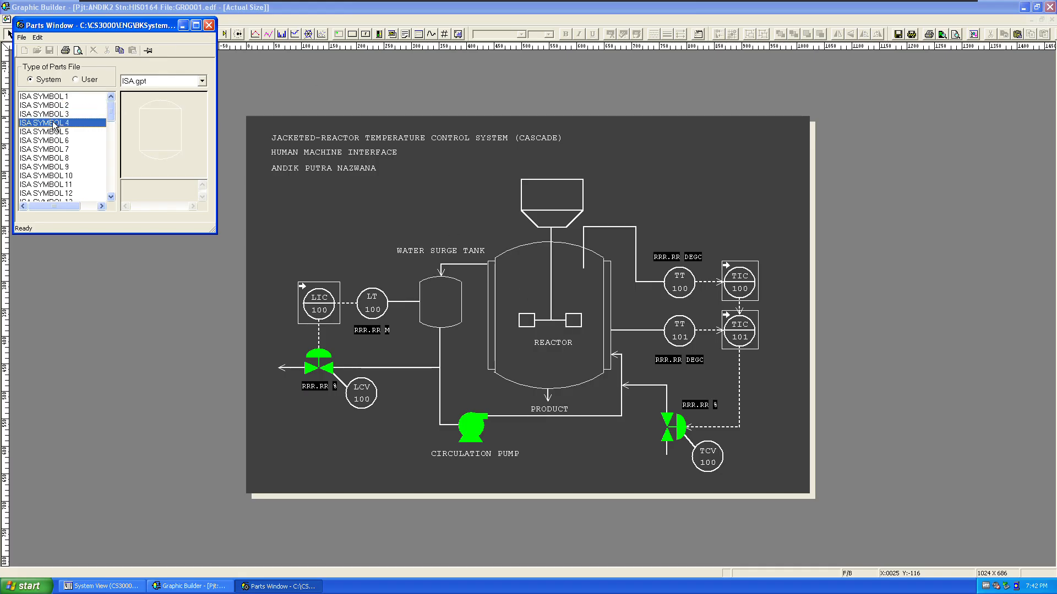
click(209, 26)
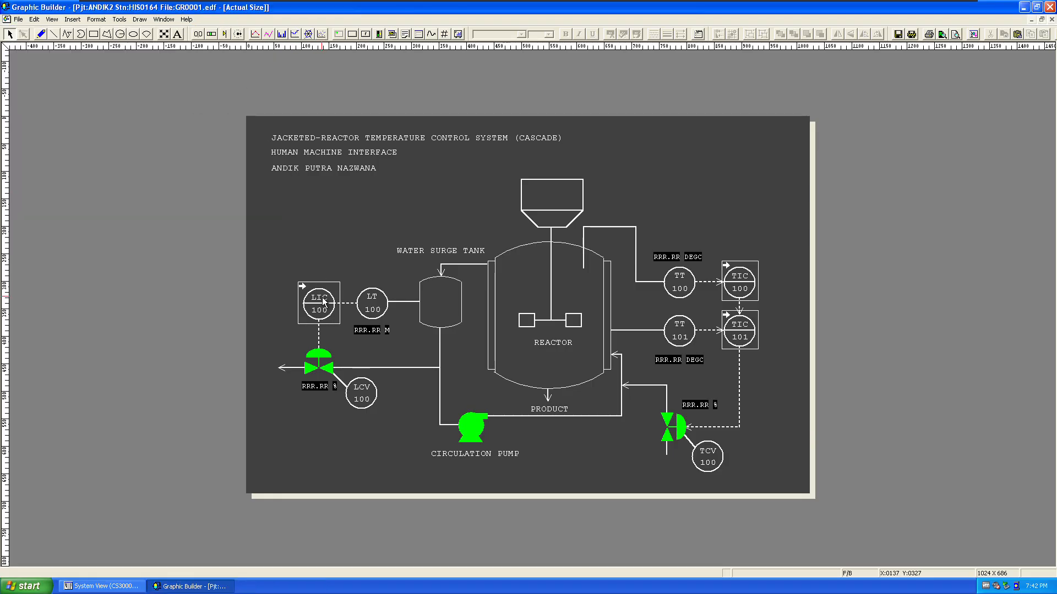
- Draw a circle about 65 wide and high below the graphic's title text and set its fill type to Transparent
click(120, 34)
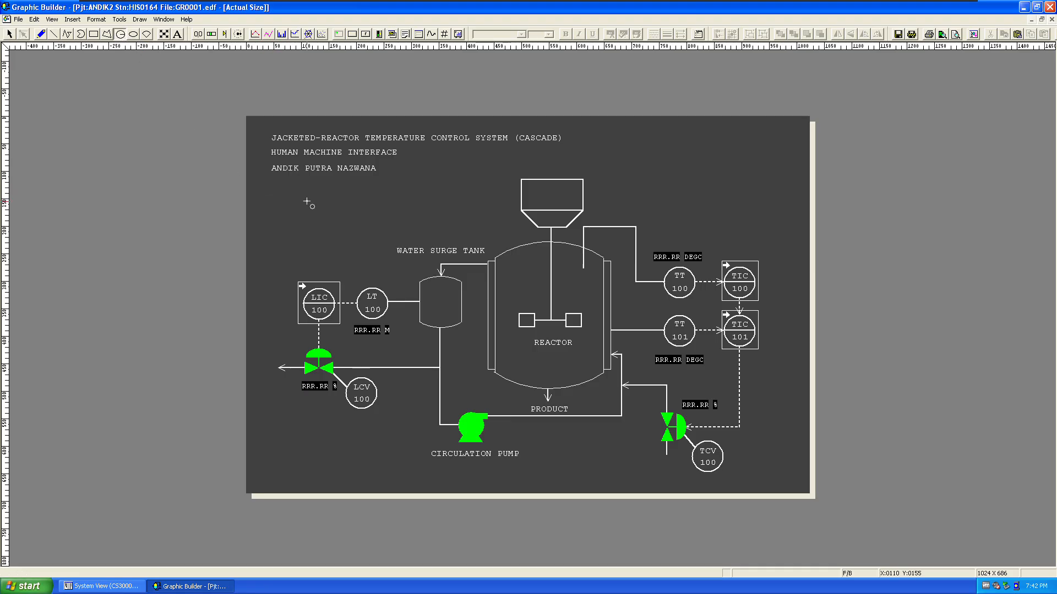
mouse_move(306, 202)
mouse_down()
mouse_move(344, 229)
mouse_move(319, 215)
mouse_up()
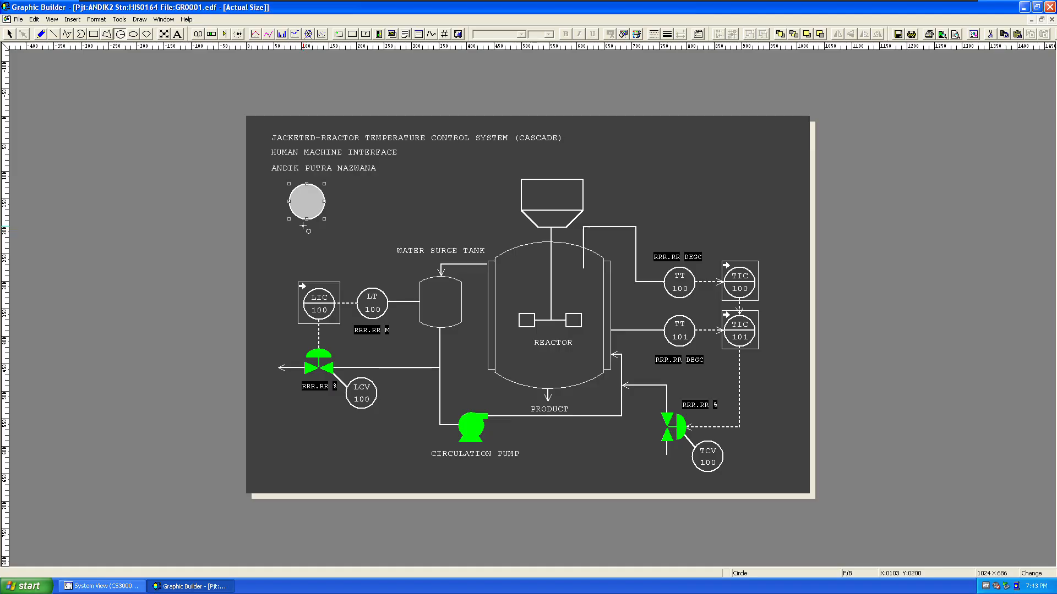
right_click(302, 204)
click(318, 211)
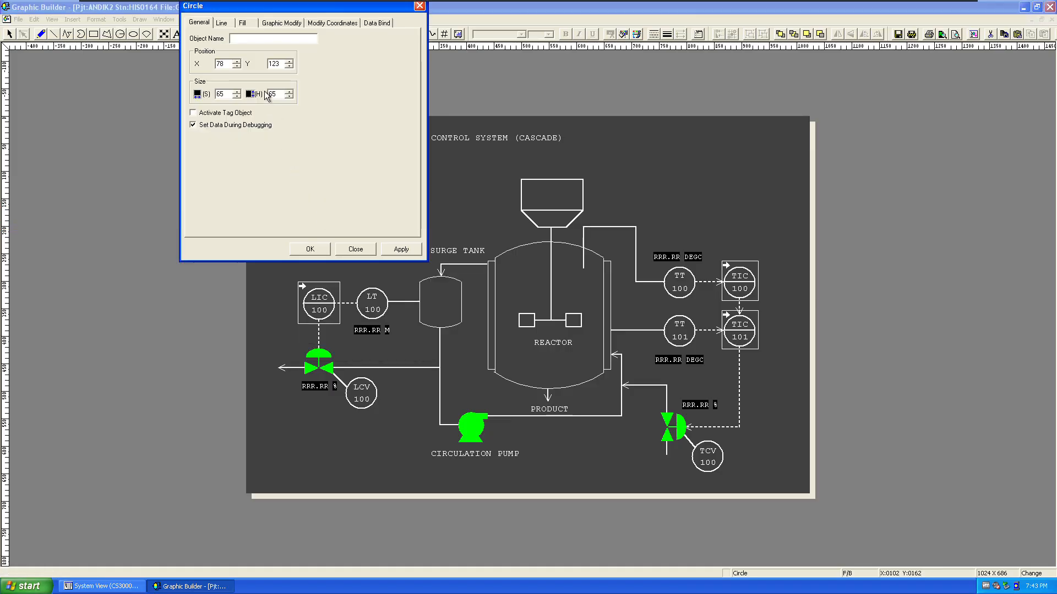
click(221, 22)
click(242, 22)
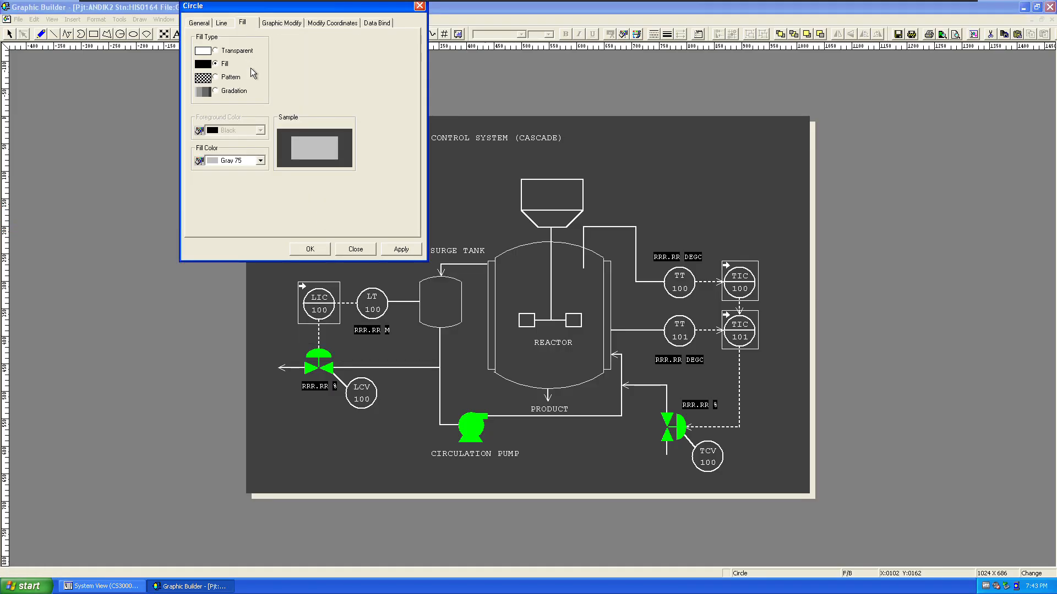
click(228, 50)
click(398, 248)
click(325, 249)
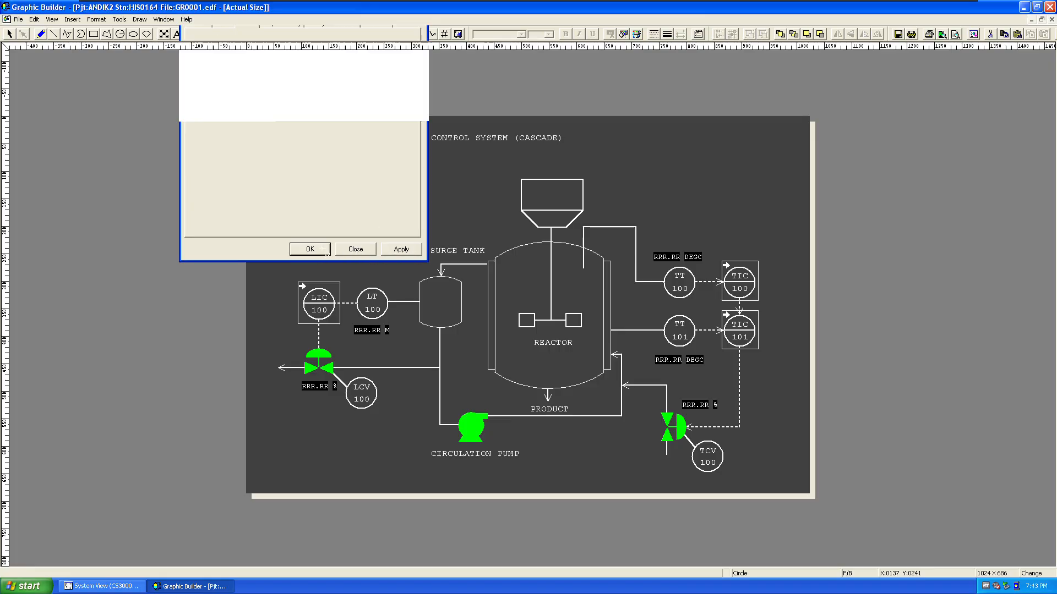
- Add the text TIC100 inside the new circle
click(177, 34)
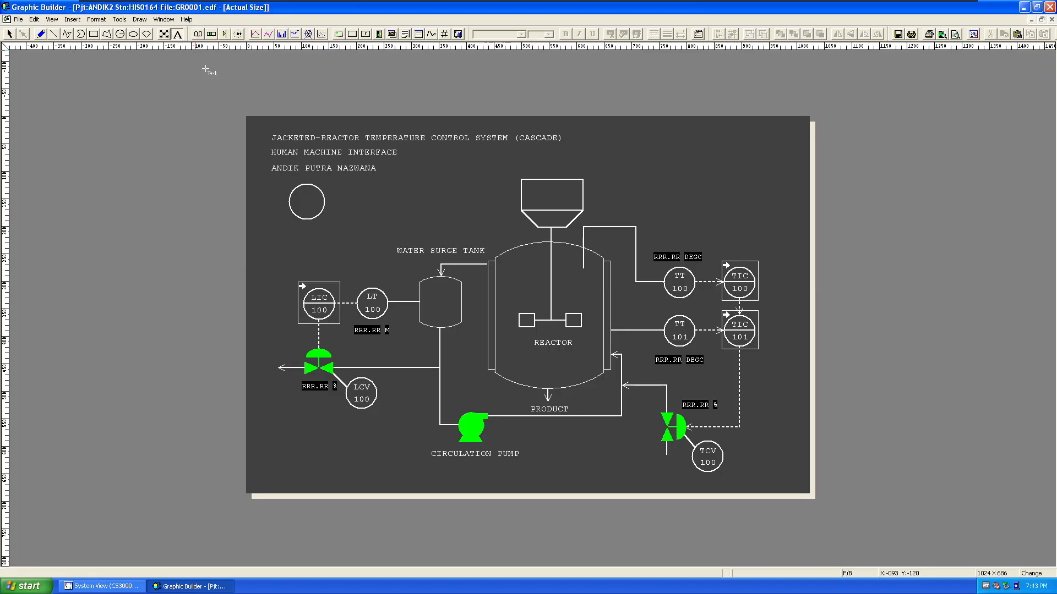
click(312, 196)
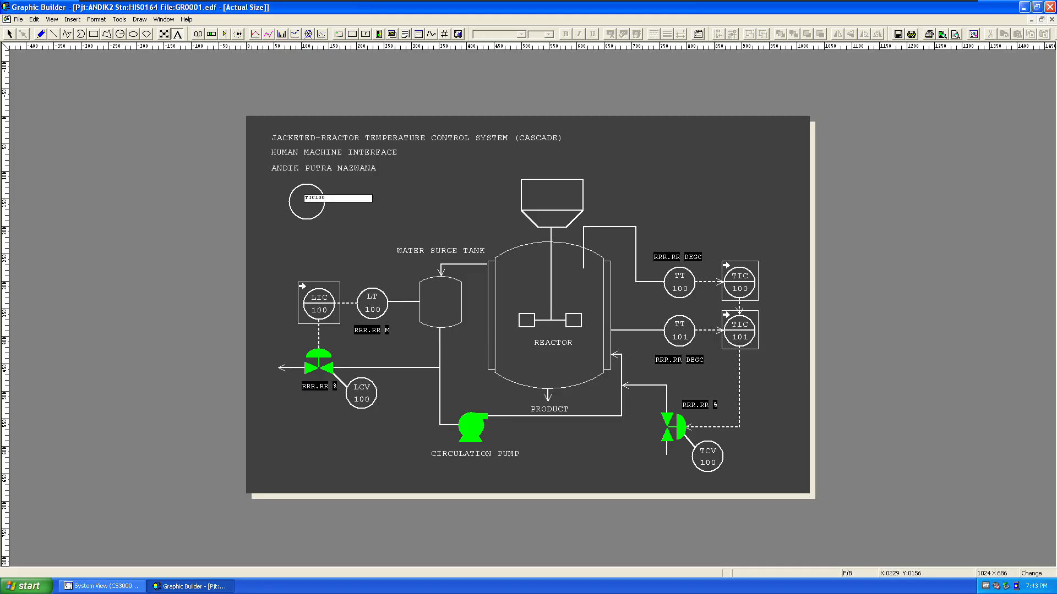
text(TIC100)
key(Return)
click(384, 185)
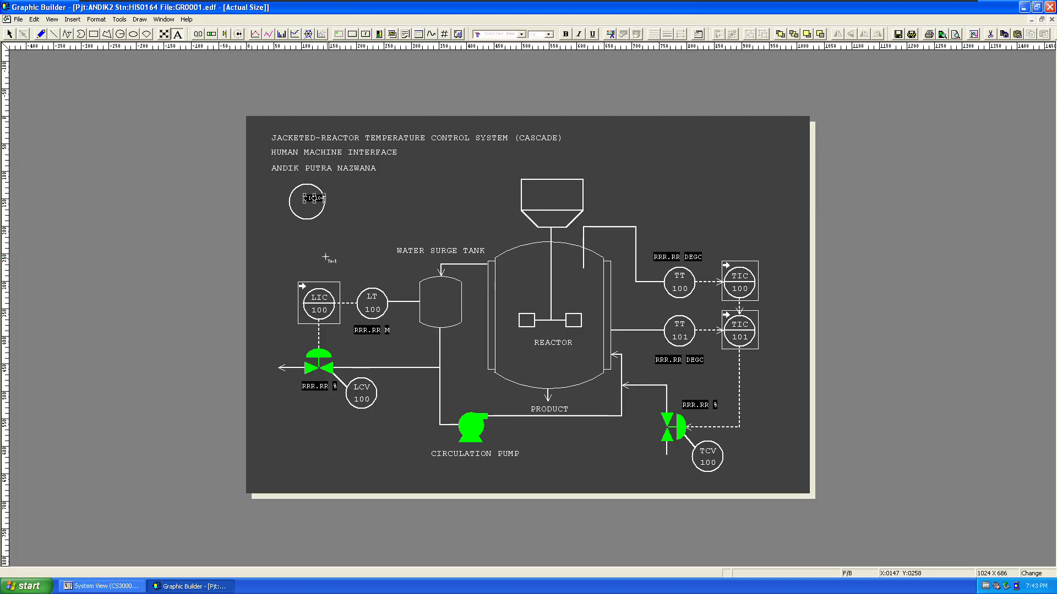
- Make the background of the TIC100 text in the new circle transparent
right_click(325, 256)
click(313, 199)
right_click(317, 200)
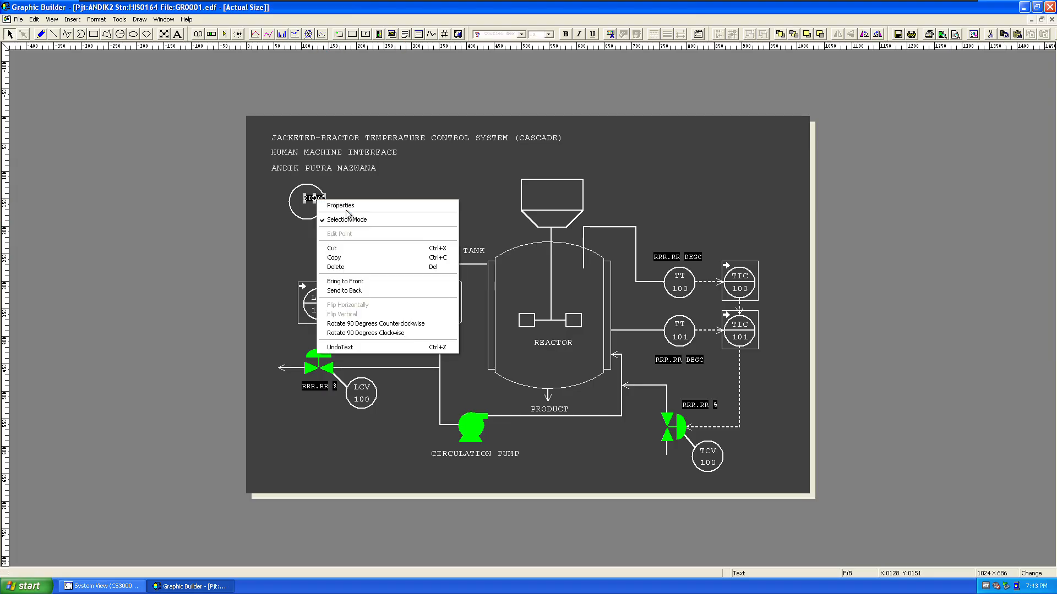
click(341, 206)
click(222, 22)
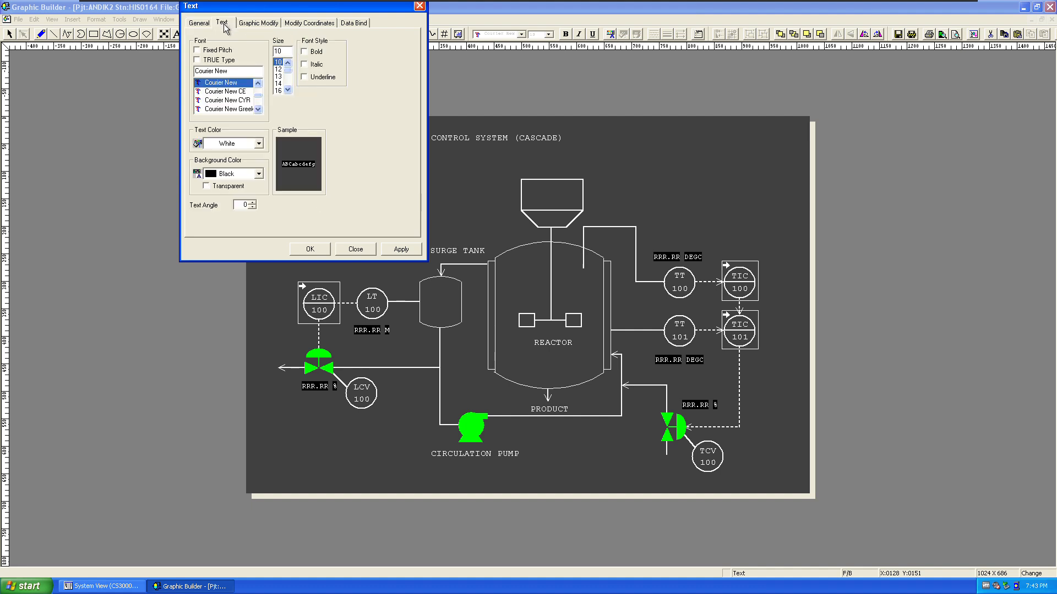
click(219, 191)
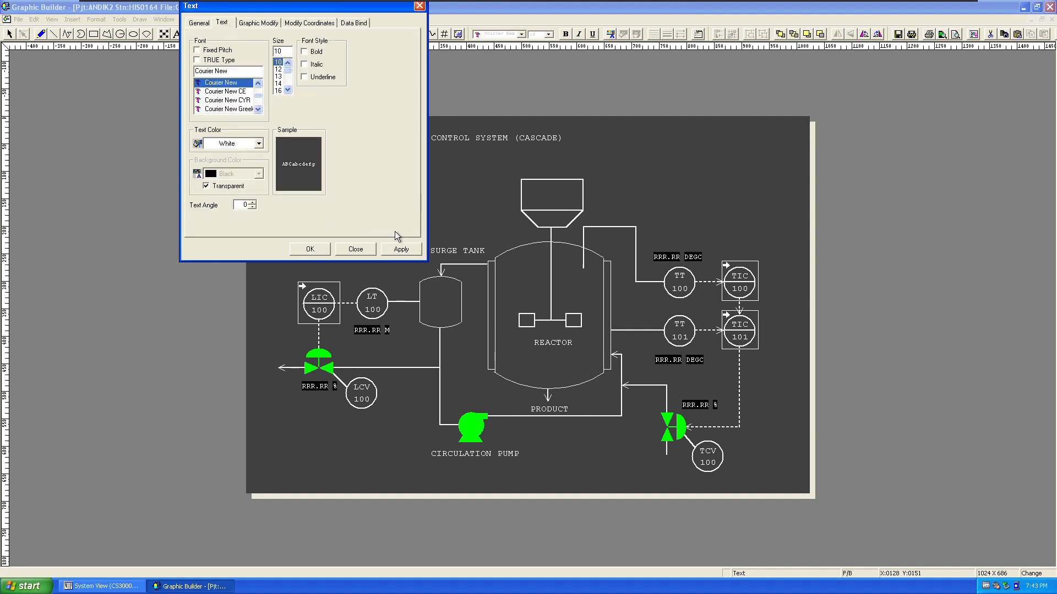
click(352, 248)
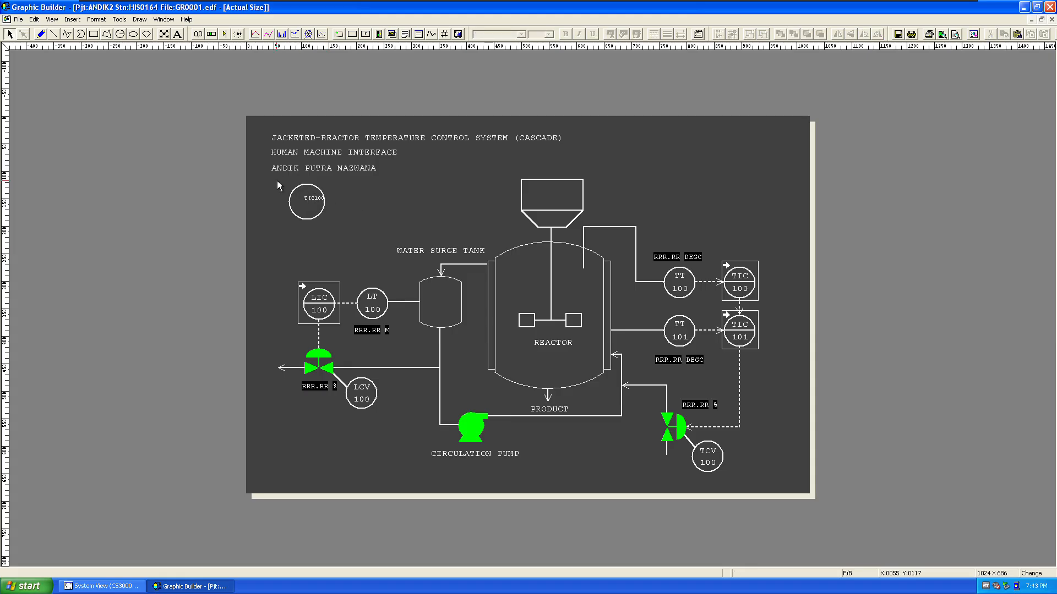
- Delete the circle with its TIC100 text and draw a nearly horizontal straight line about 160 long in its place
drag(276, 181, 347, 236)
key(Delete)
click(54, 34)
mouse_move(299, 199)
mouse_down()
mouse_move(369, 212)
mouse_move(355, 192)
mouse_move(387, 200)
mouse_up()
key(Escape)
- Change the new straight line's style to dashed
right_click(306, 199)
click(332, 205)
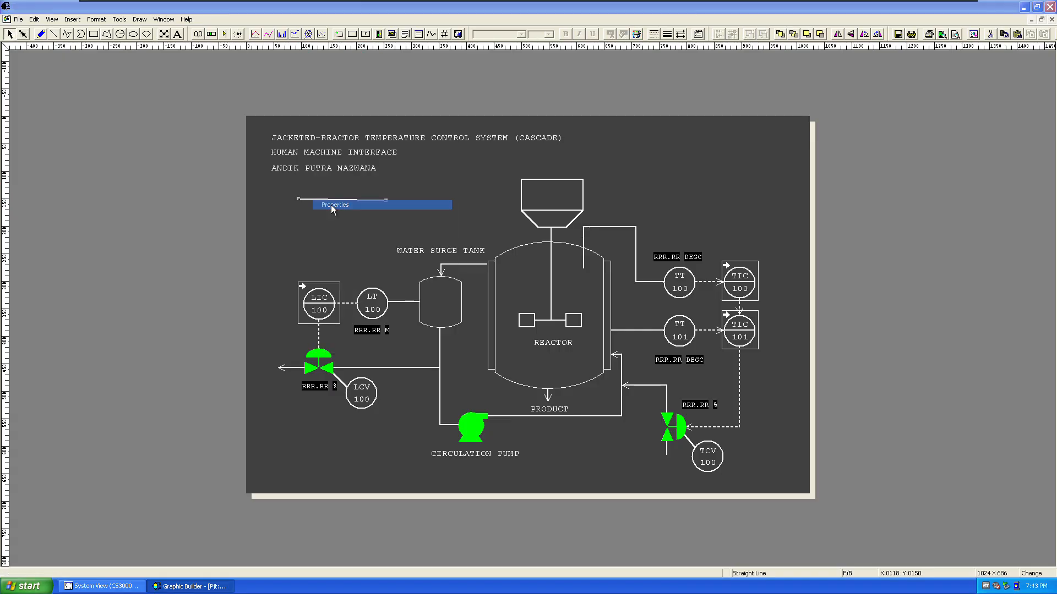
click(221, 23)
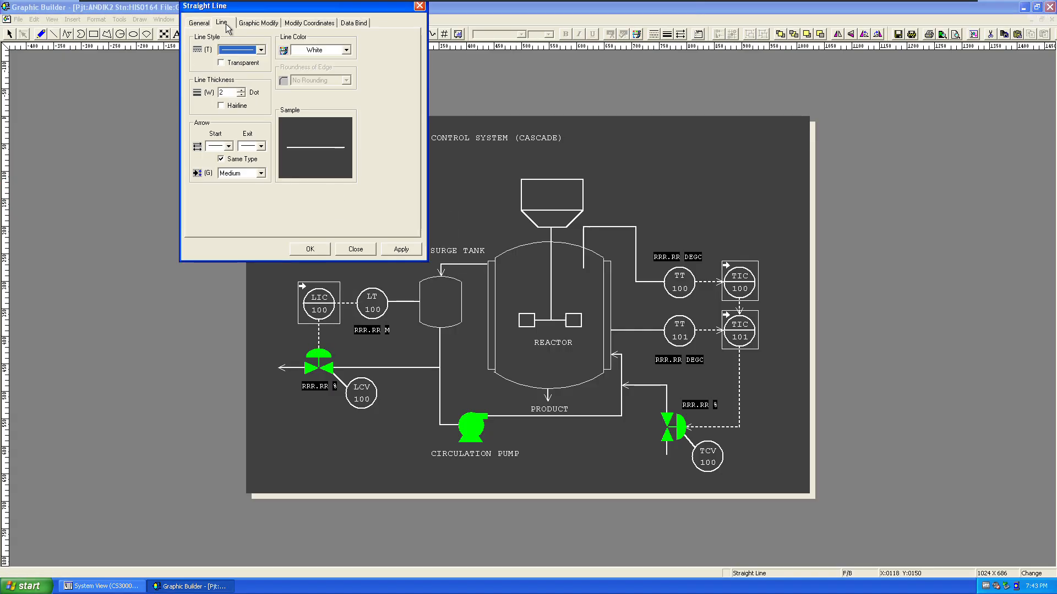
click(262, 50)
click(393, 249)
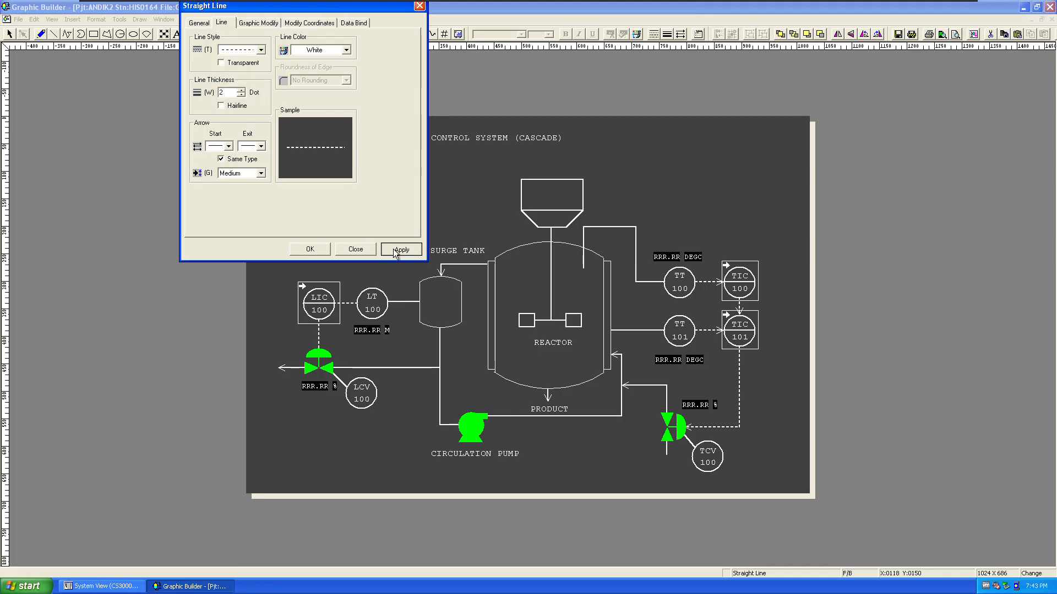
click(364, 249)
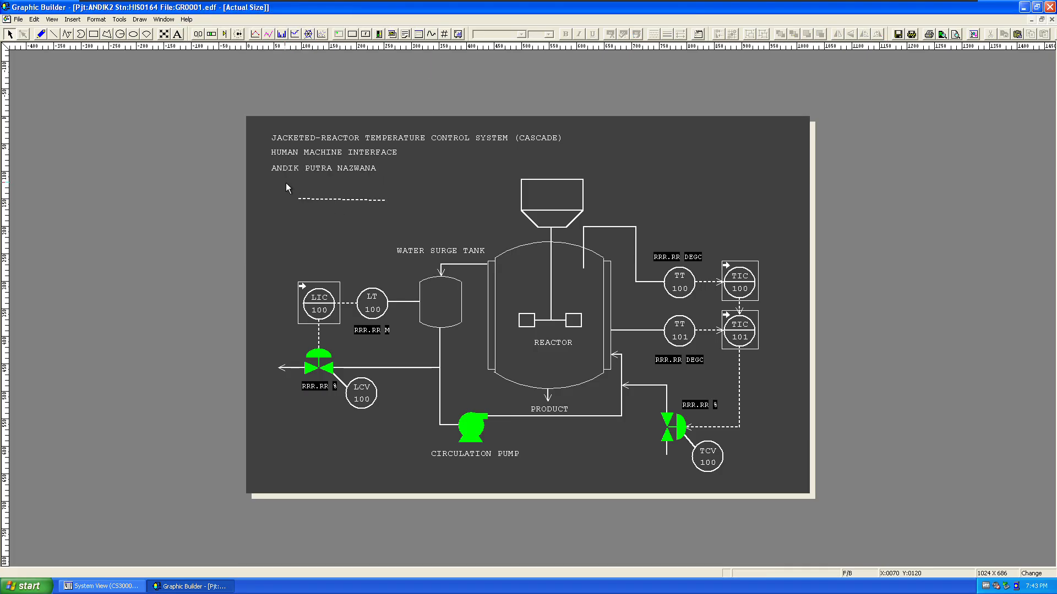
- Delete the dashed line below the graphic's title text and leave nothing selected
drag(285, 183, 416, 219)
key(Delete)
drag(507, 167, 585, 231)
click(654, 183)
- Open the system parts library and preview Tank 3 and Tank 1 in Tank.gpt
click(72, 19)
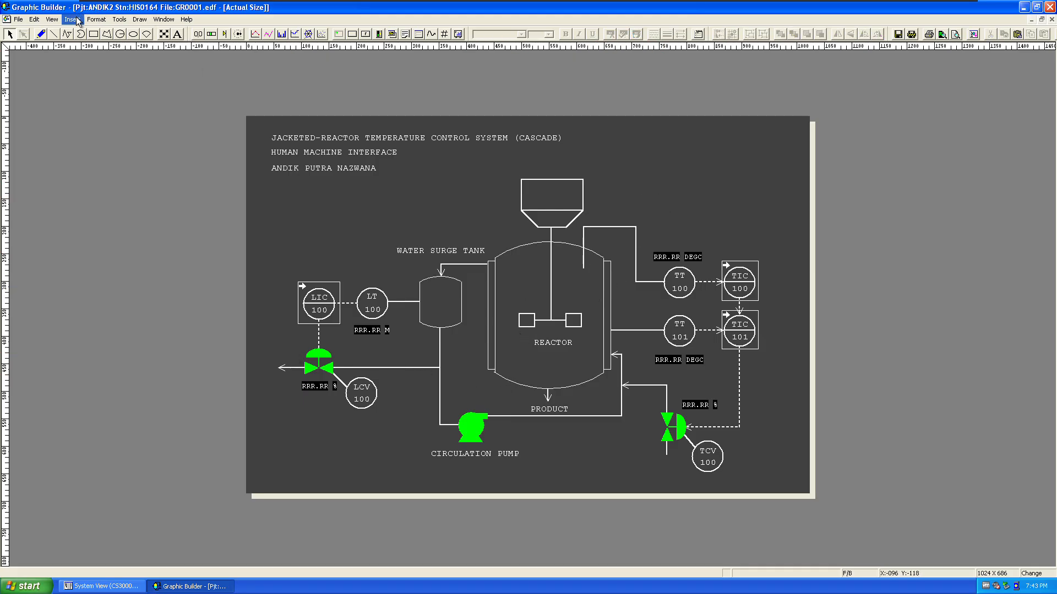
click(83, 40)
click(213, 96)
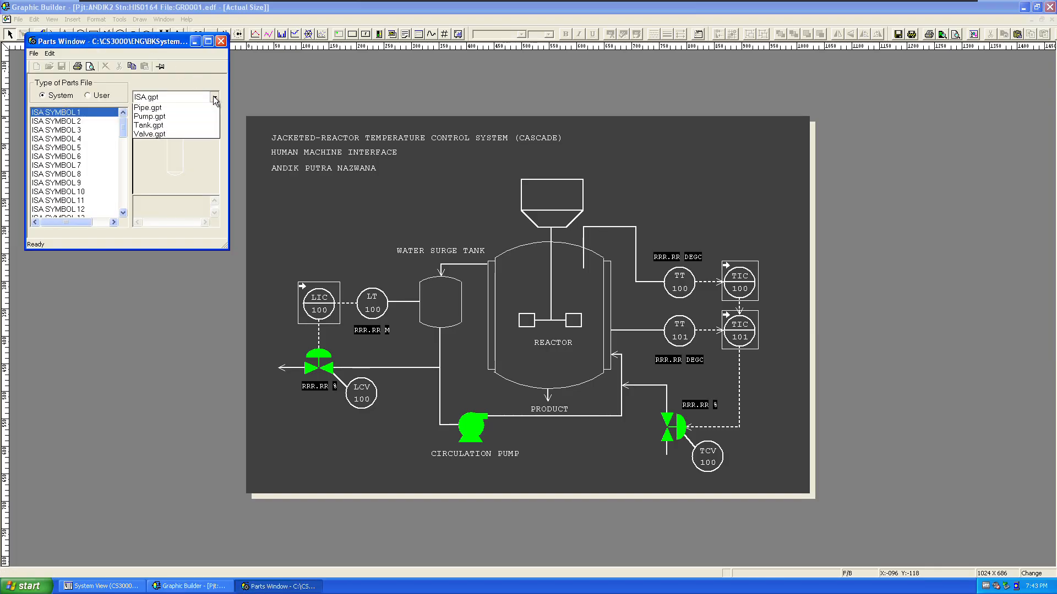
click(148, 150)
click(65, 128)
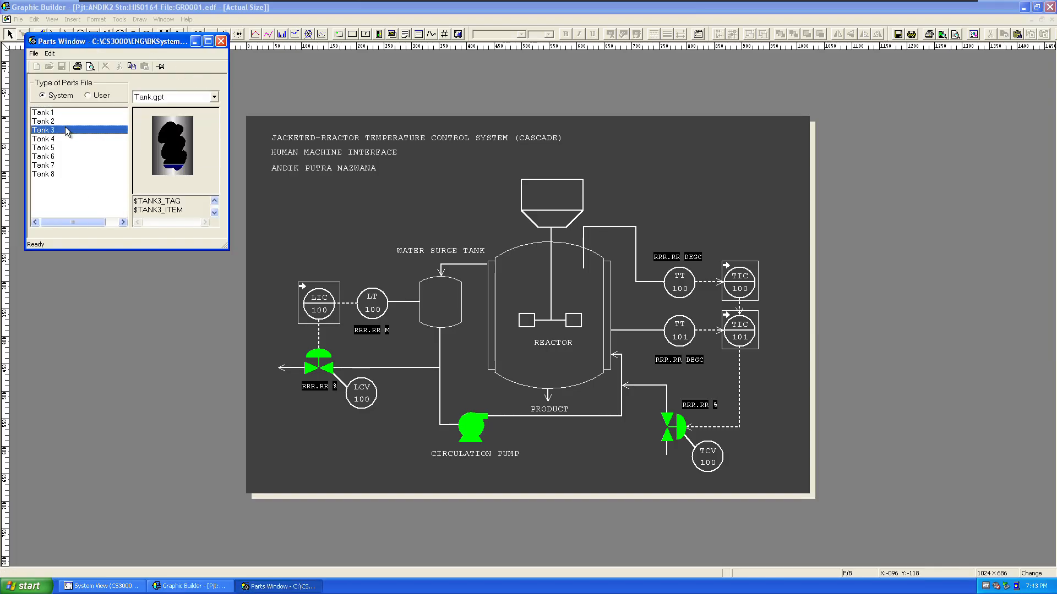
click(204, 100)
click(153, 149)
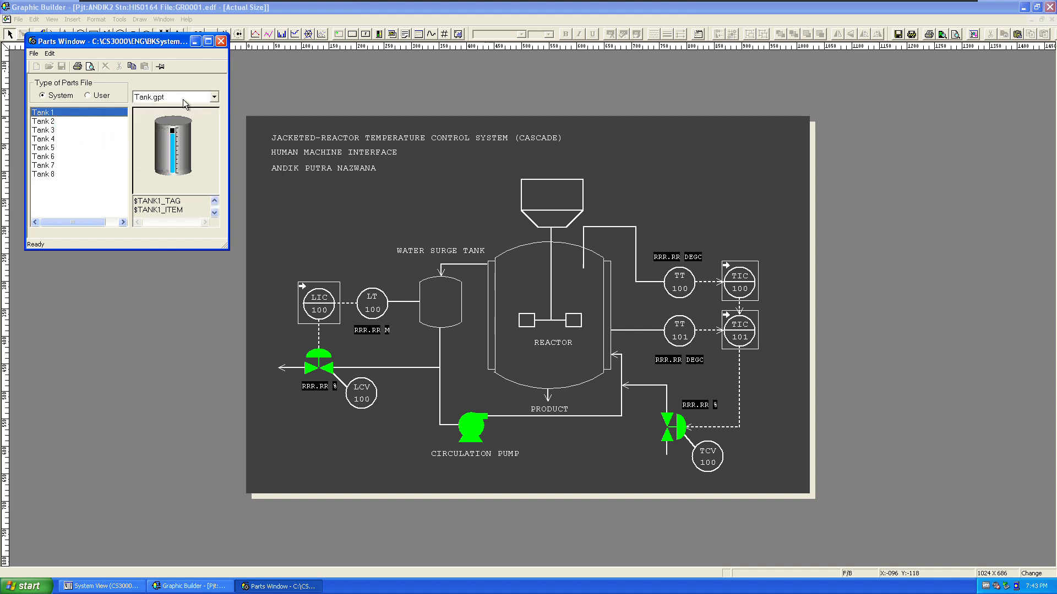
- Preview Valve 5 and Valve 1 in the Valve.gpt parts file
click(182, 99)
click(165, 146)
click(57, 130)
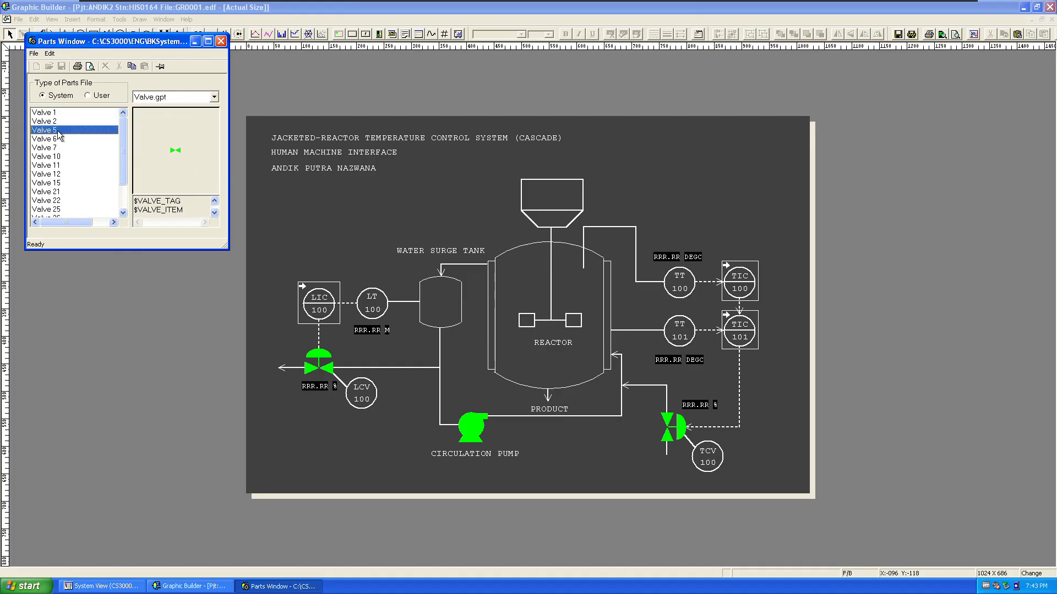
click(58, 111)
- Preview Pump 3, Pump 6 and Pump 7 in Pump.gpt and close the parts library without inserting a part
click(204, 97)
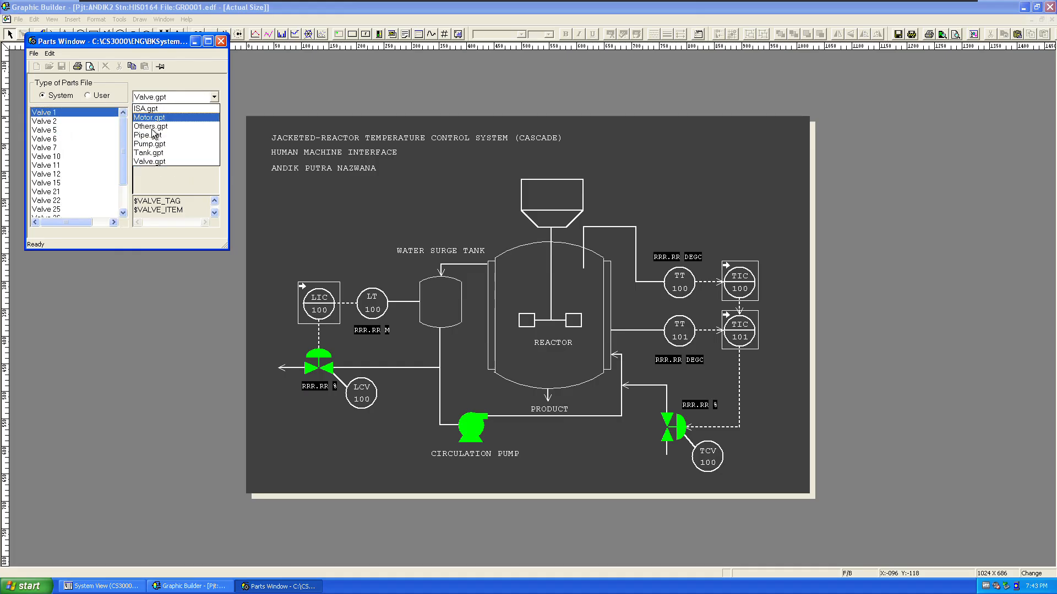
click(148, 144)
click(44, 130)
click(46, 138)
click(47, 148)
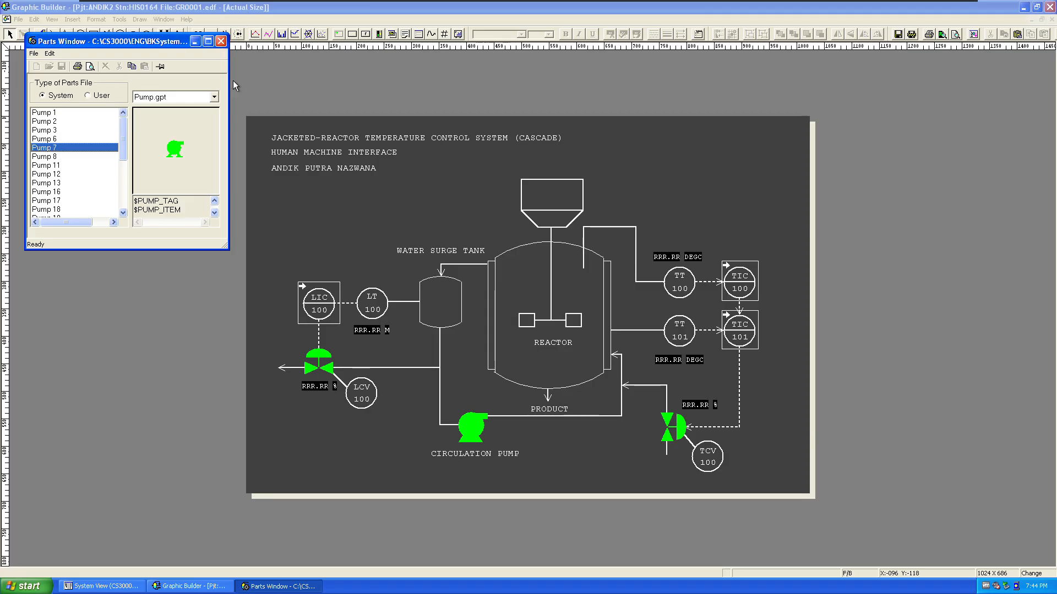
click(221, 41)
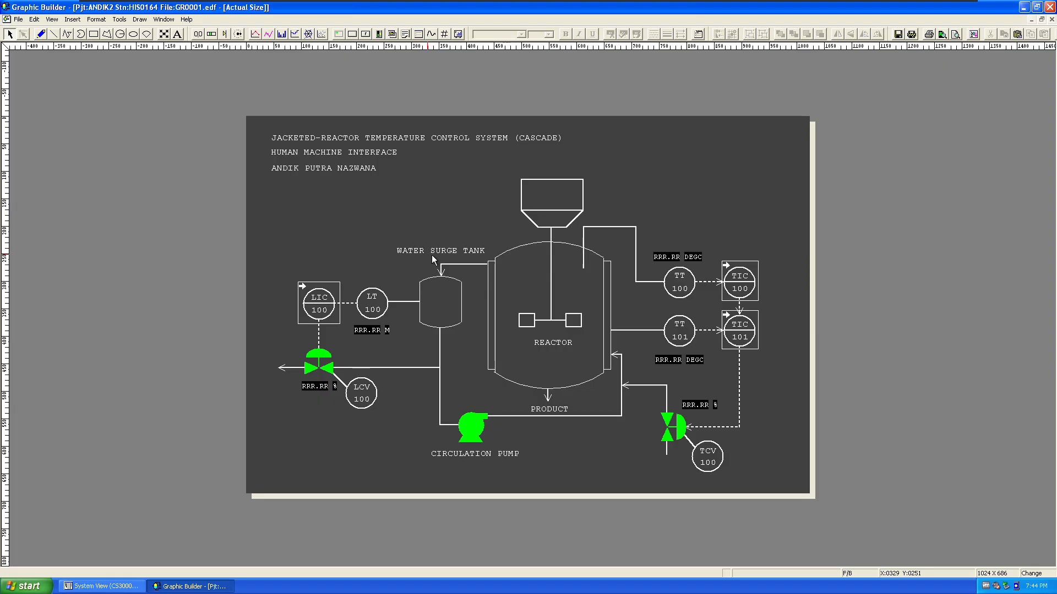
- Review the process data settings of the numeric value below LT 100 and close them without changes
click(351, 323)
right_click(373, 328)
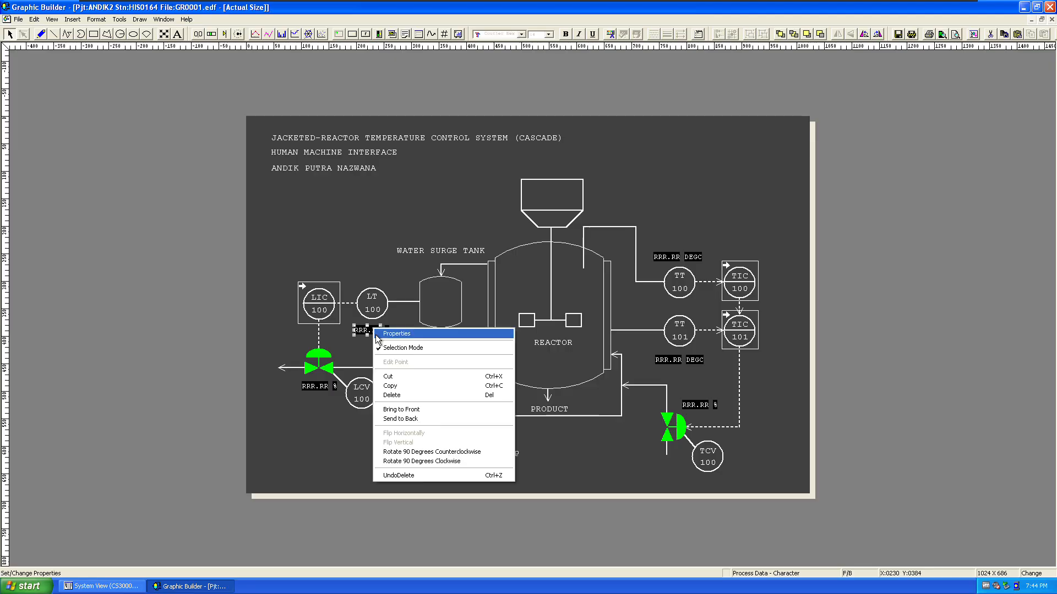
click(383, 335)
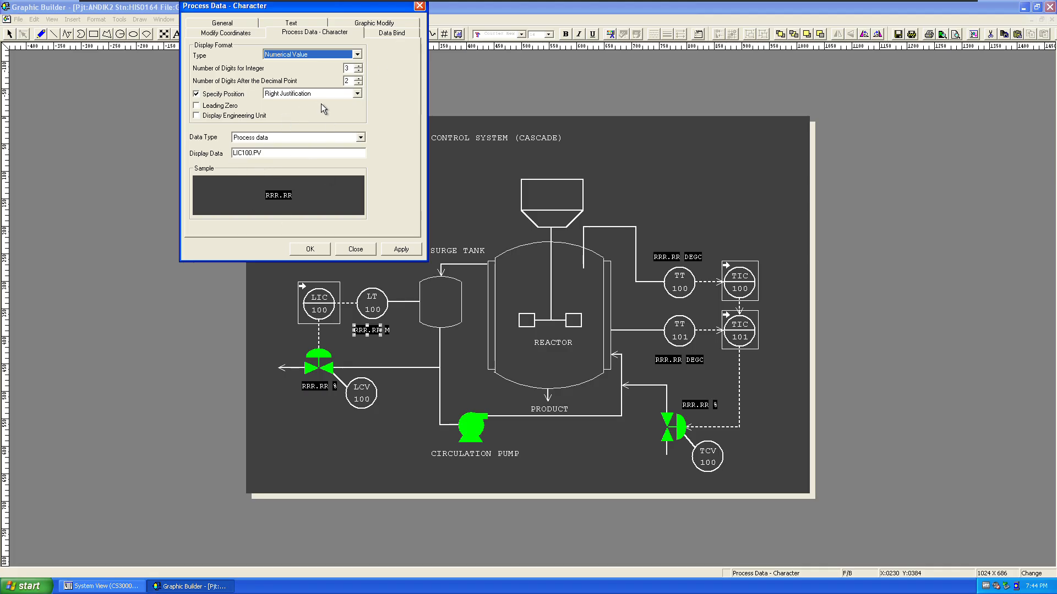
click(421, 7)
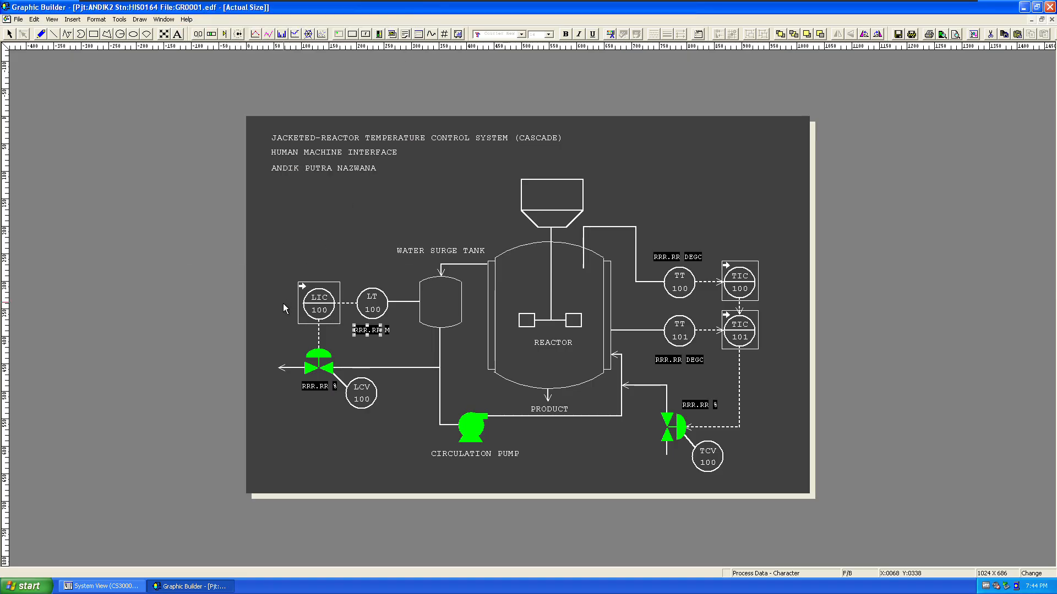
- Review the process data settings of the percentage value below the LCV 100 valve and close them without changes
click(311, 386)
right_click(314, 384)
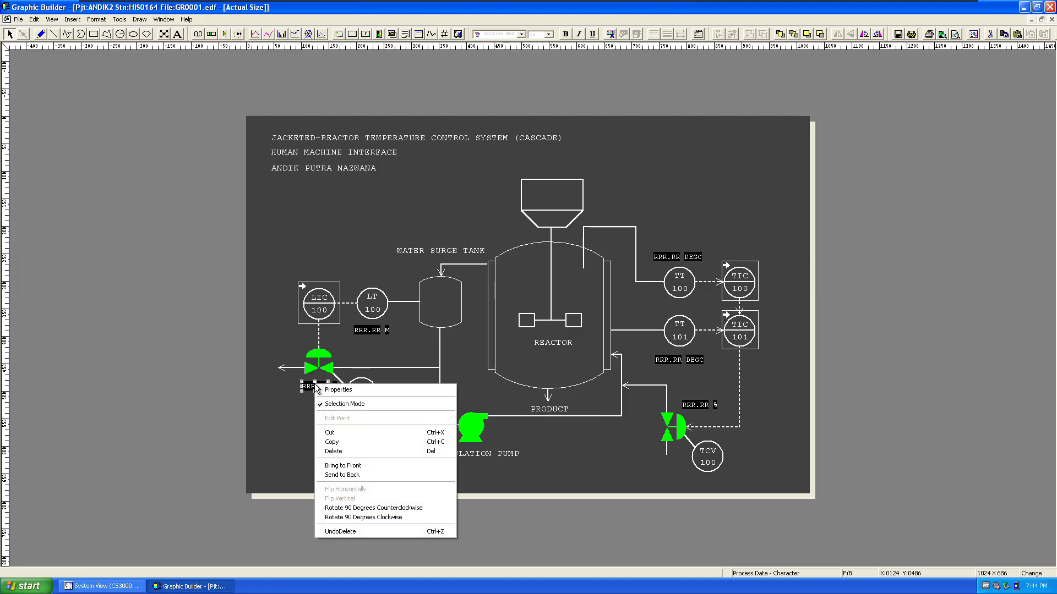
click(327, 390)
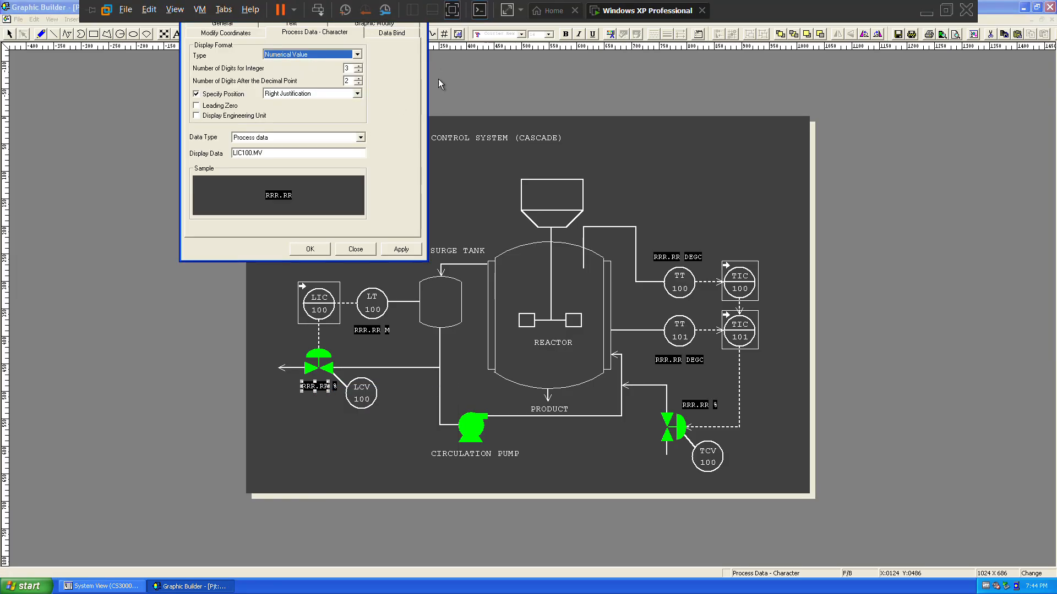
click(351, 251)
- Open the function properties of the touch target around the LIC 100 symbol
click(324, 300)
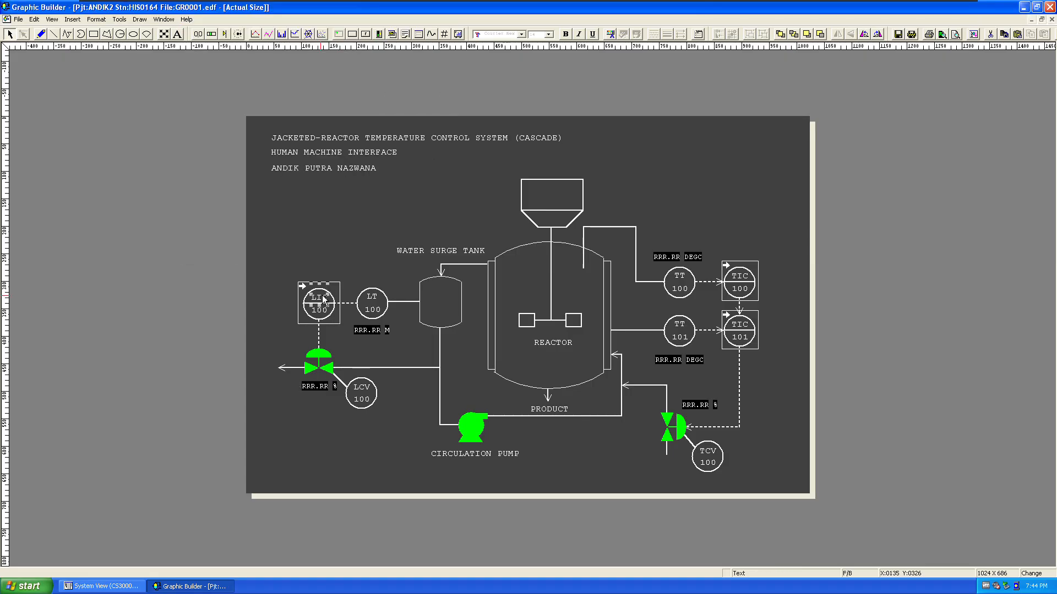
right_click(335, 283)
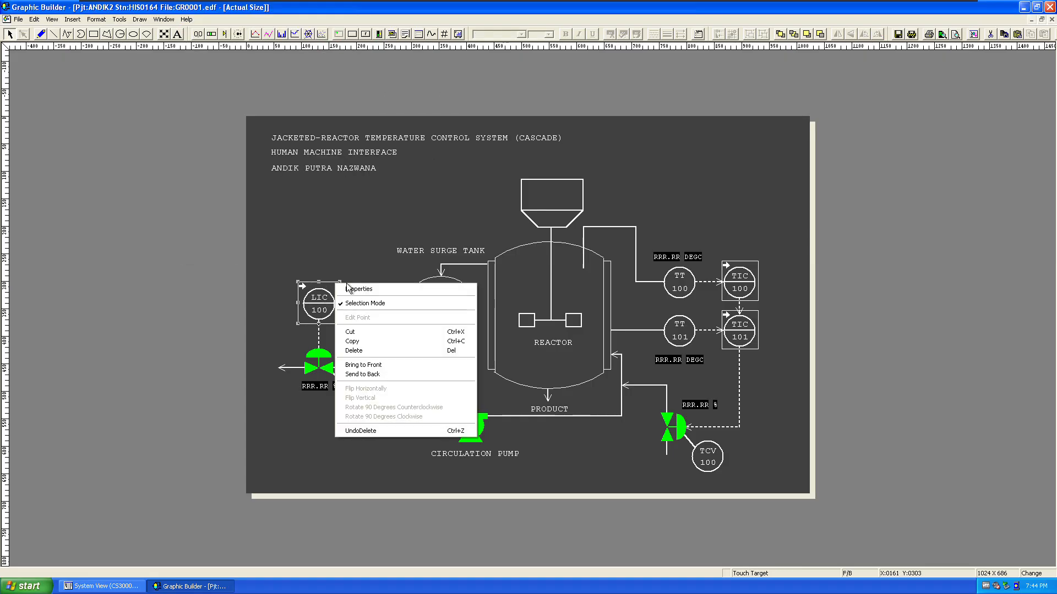
click(368, 160)
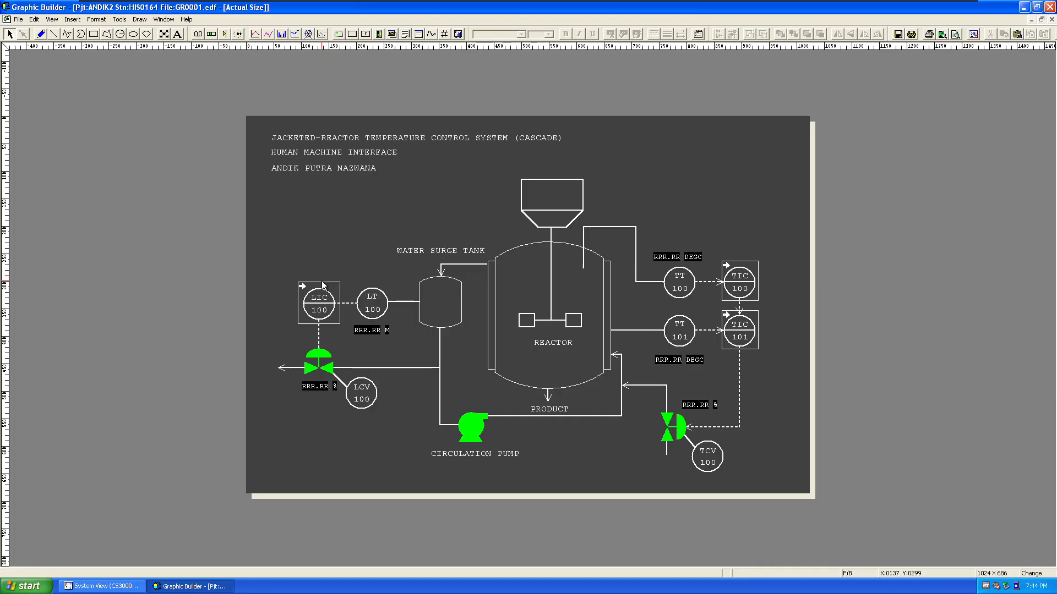
click(339, 295)
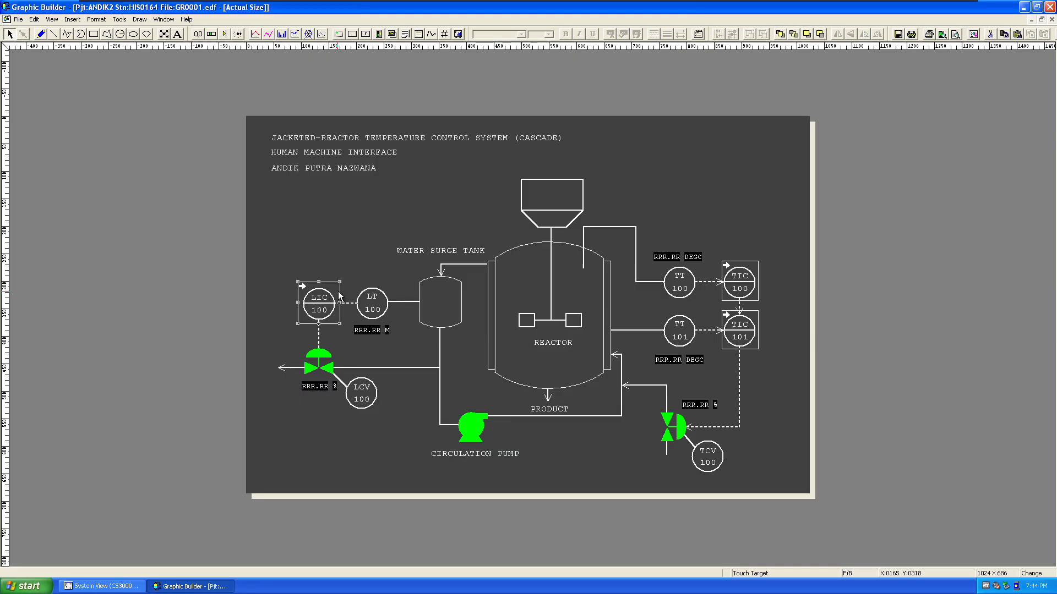
right_click(339, 294)
click(363, 436)
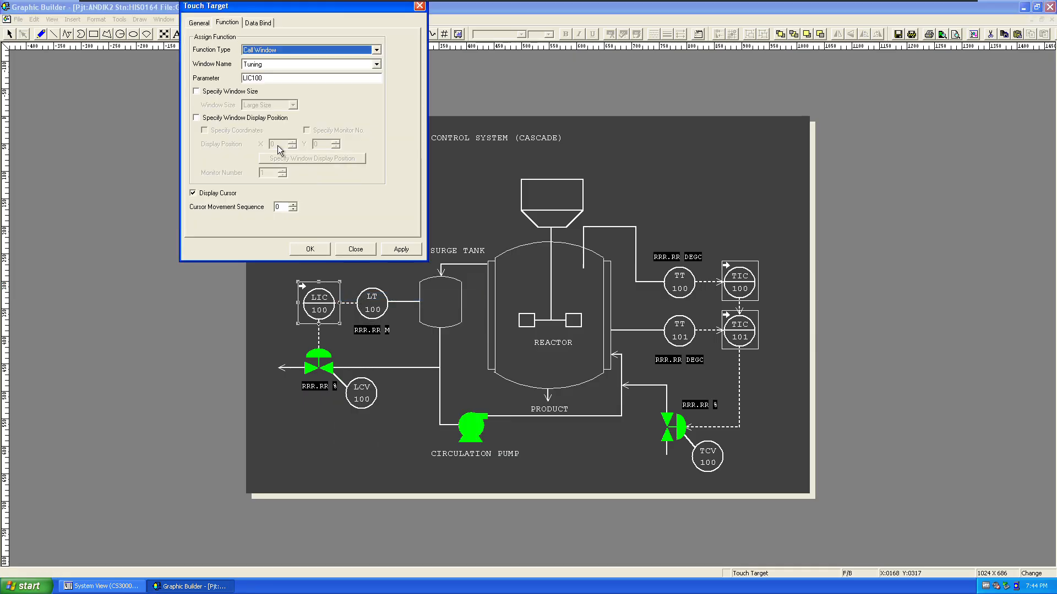
- Review the LIC 100 touch target's function type, window name and parameter, and close its properties without changes
click(287, 51)
click(287, 51)
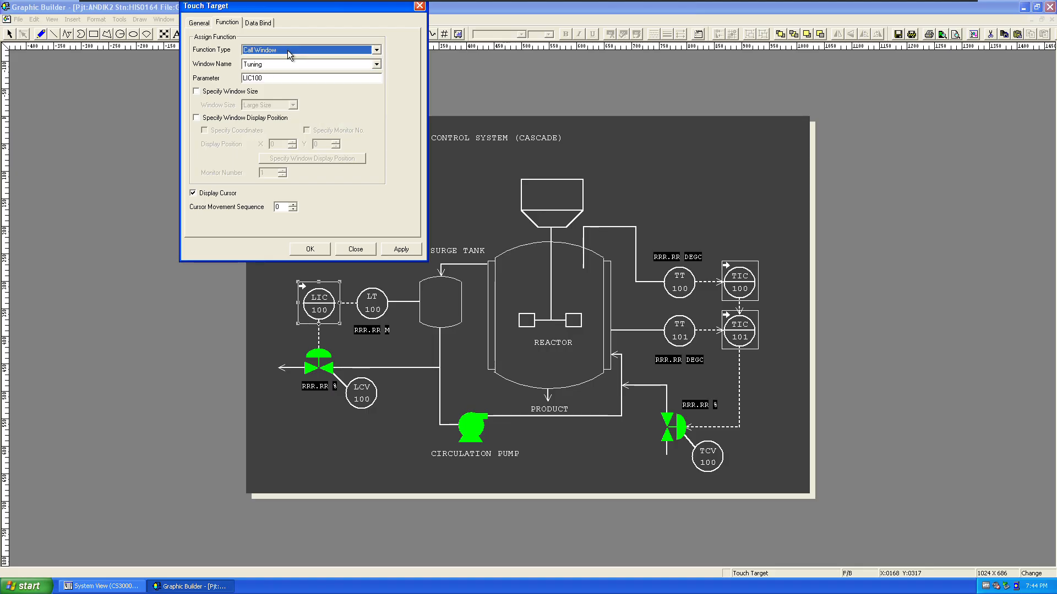
click(263, 63)
click(262, 64)
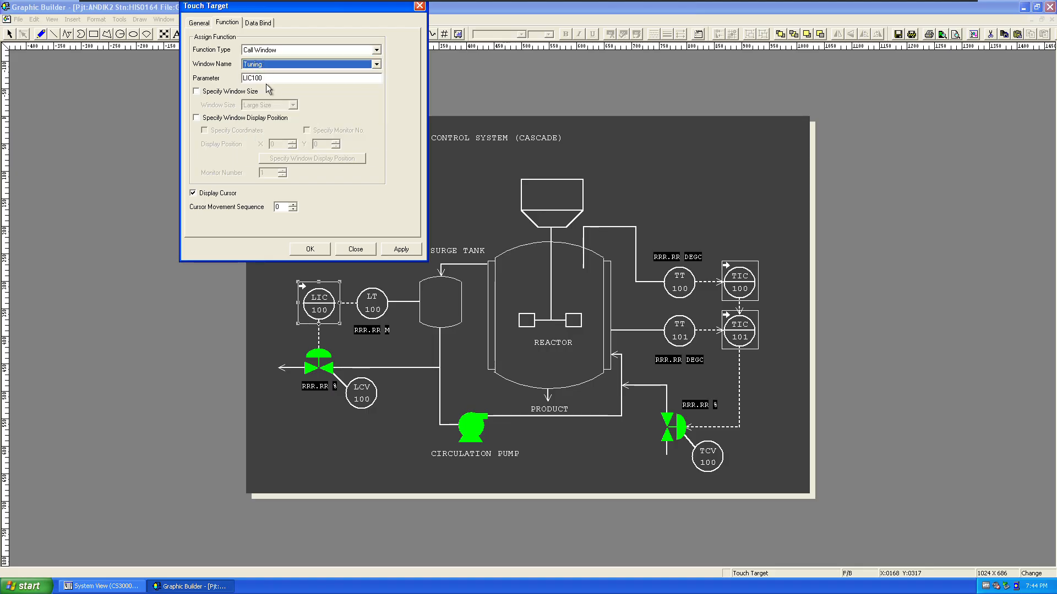
click(261, 79)
click(420, 6)
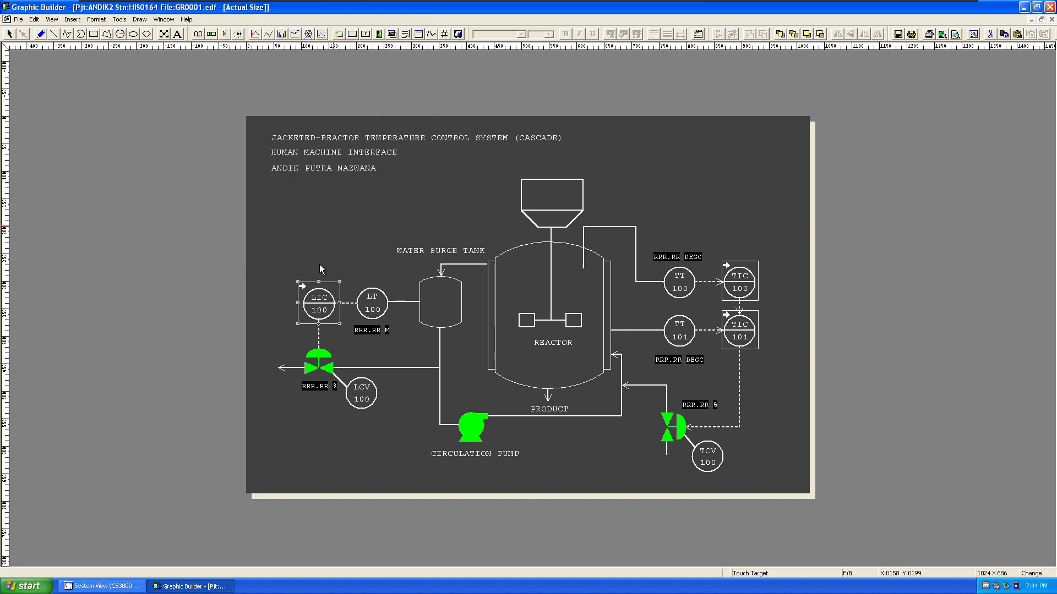
click(335, 241)
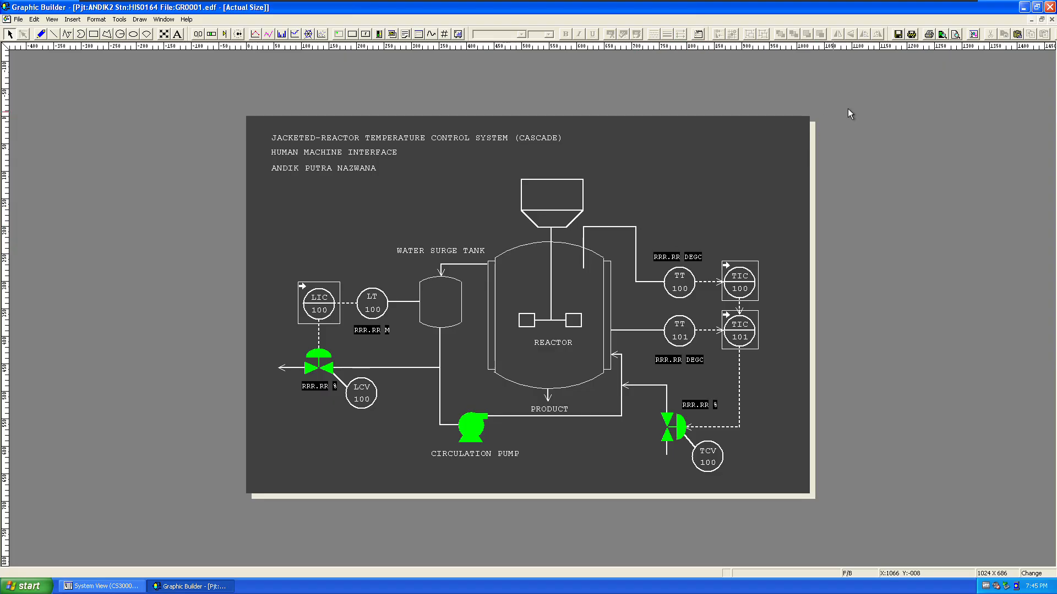
- Close graphic GR0001 without saving the modifications and collapse the HIS0164 folder in System View
click(1050, 6)
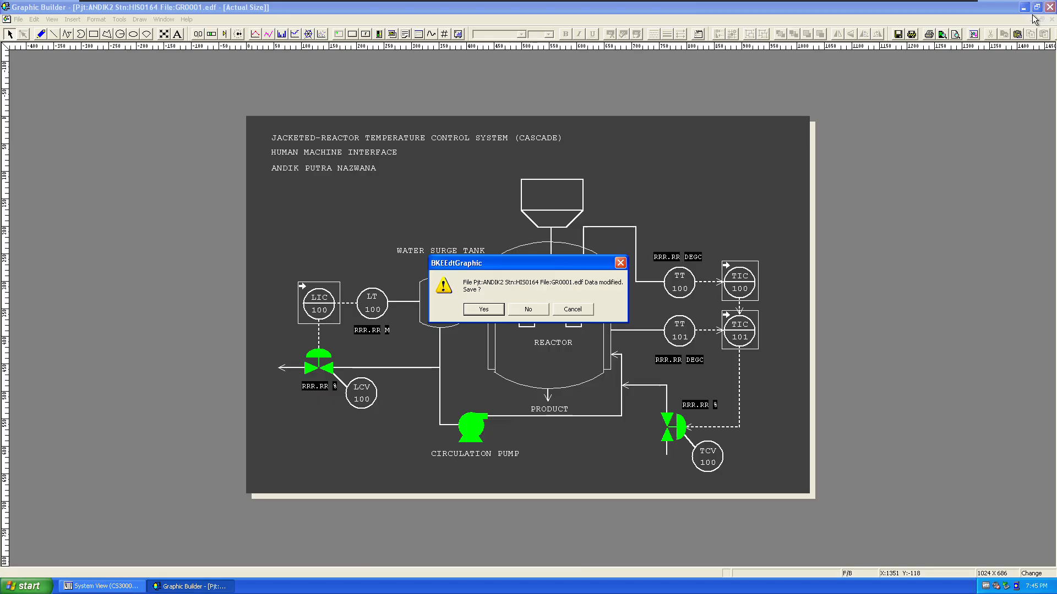
click(527, 309)
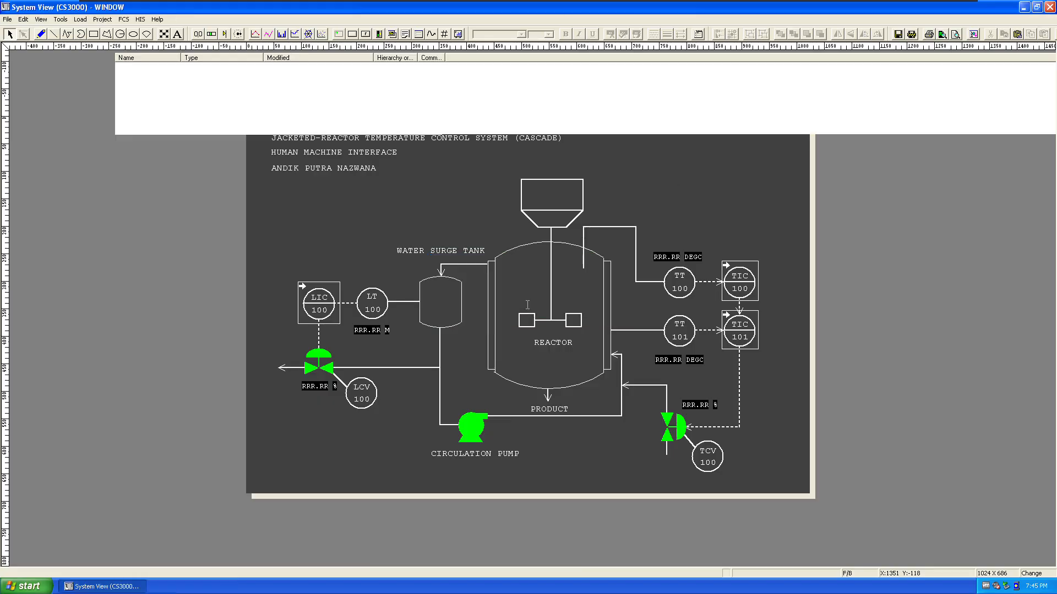
click(27, 119)
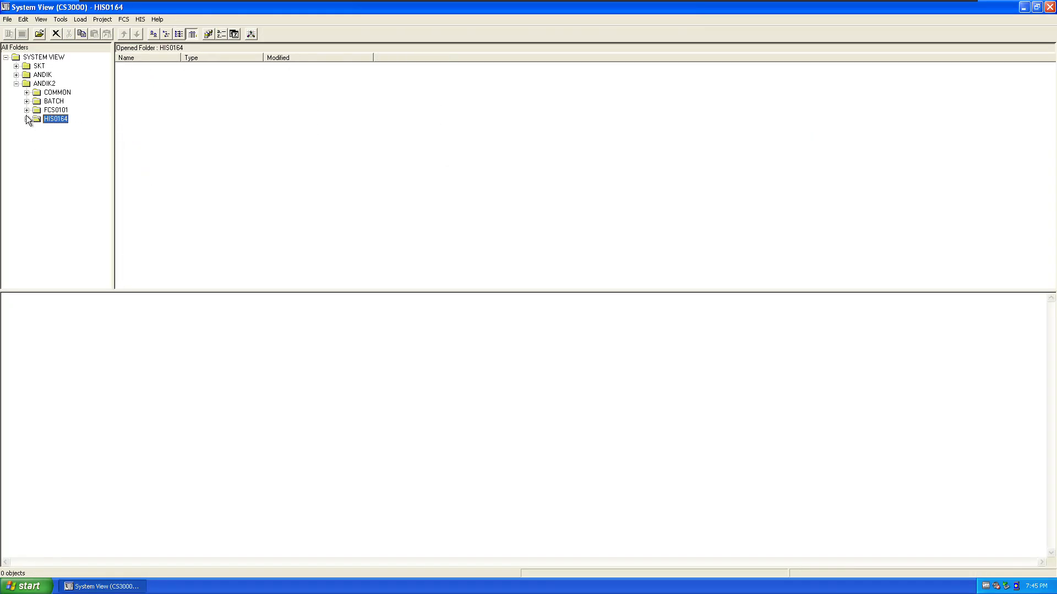
- Start the Test Function for FCS0101 in virtual test mode on HIS0164, without connecting to other PCs
click(26, 110)
click(50, 111)
right_click(49, 111)
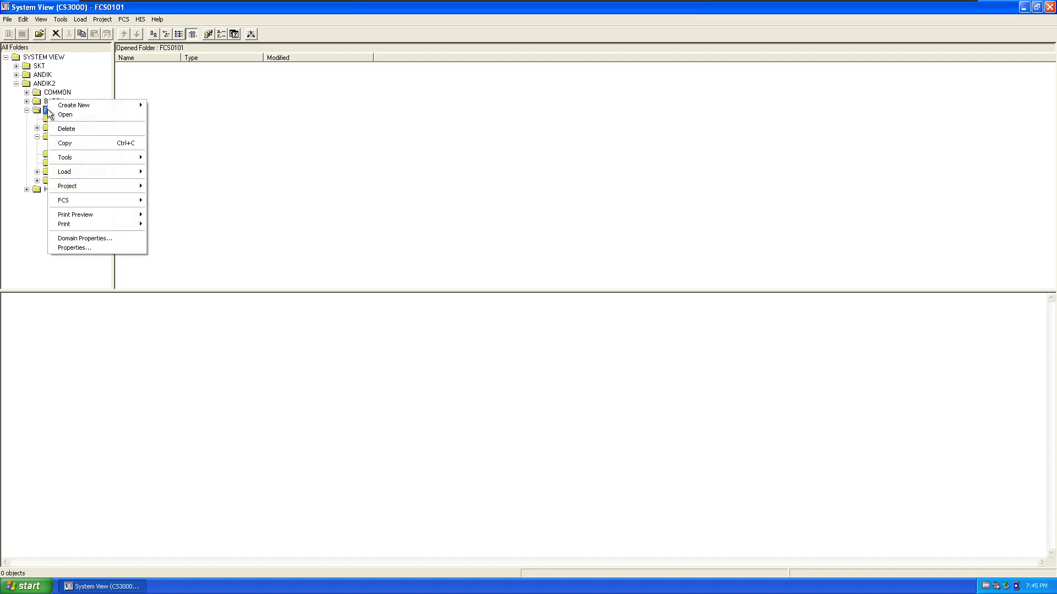
mouse_move(92, 200)
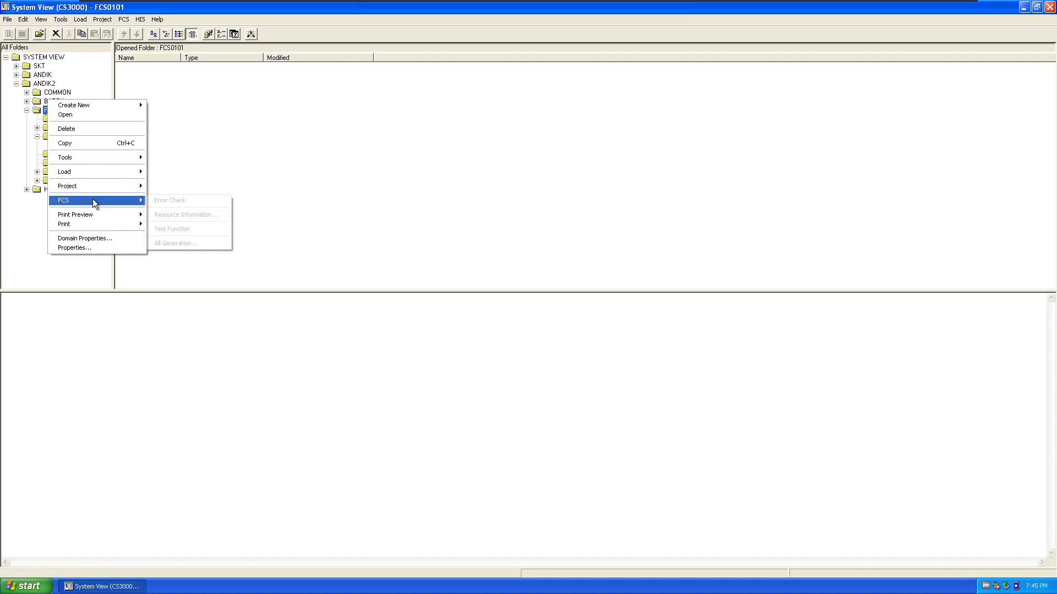
click(182, 228)
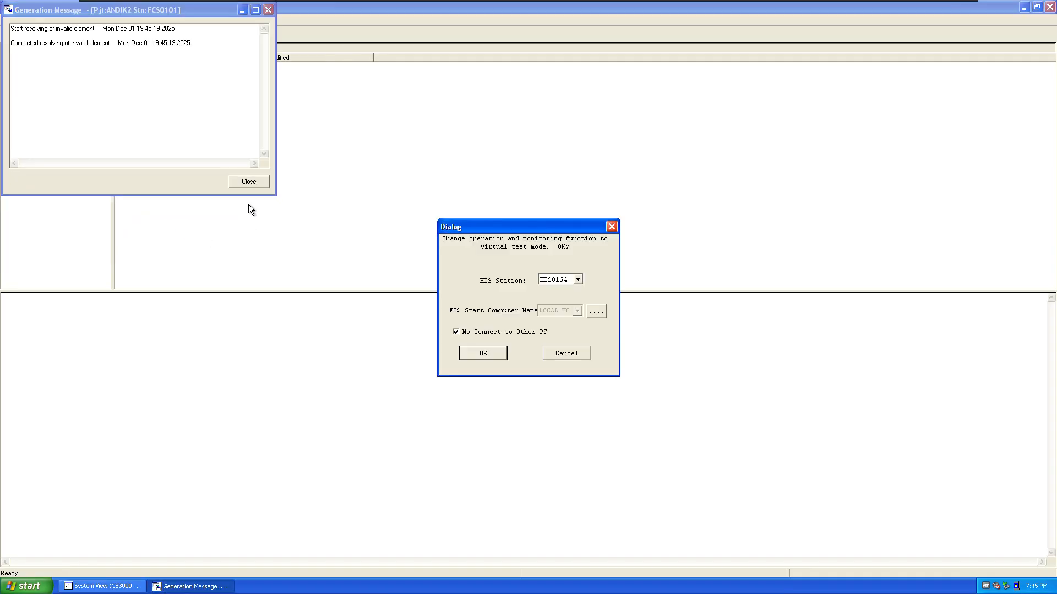
click(484, 352)
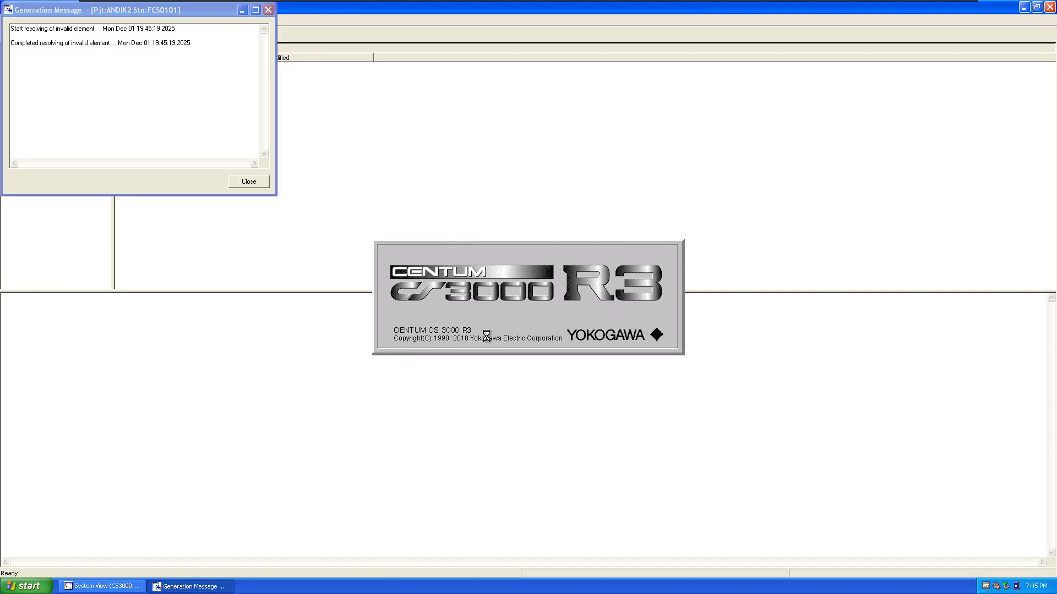
- Minimize System View, the Generation Message window and the Test Function window to clear the desktop
click(1021, 8)
drag(167, 12, 253, 115)
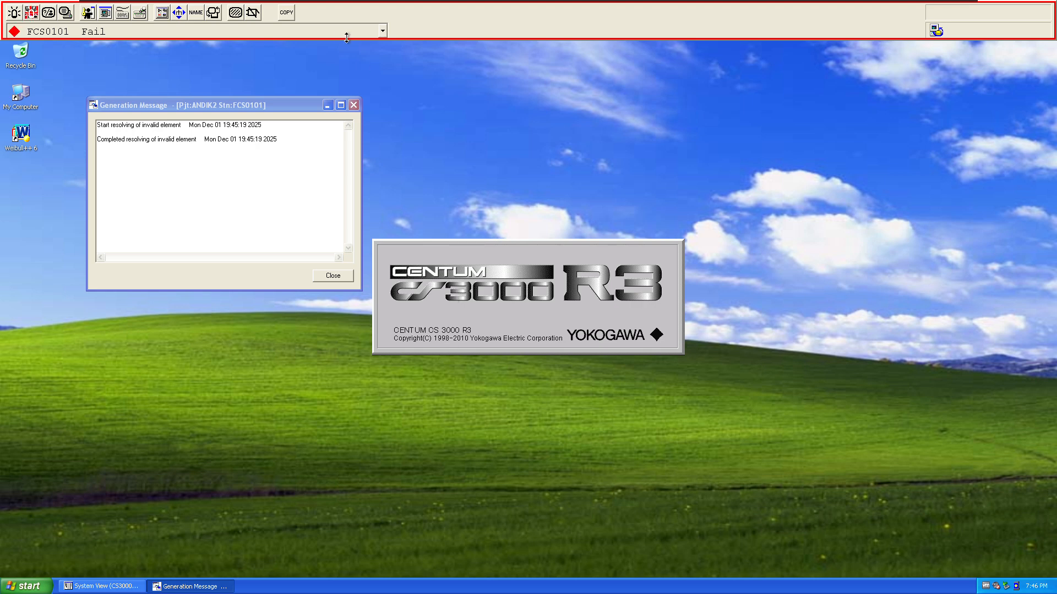
click(330, 104)
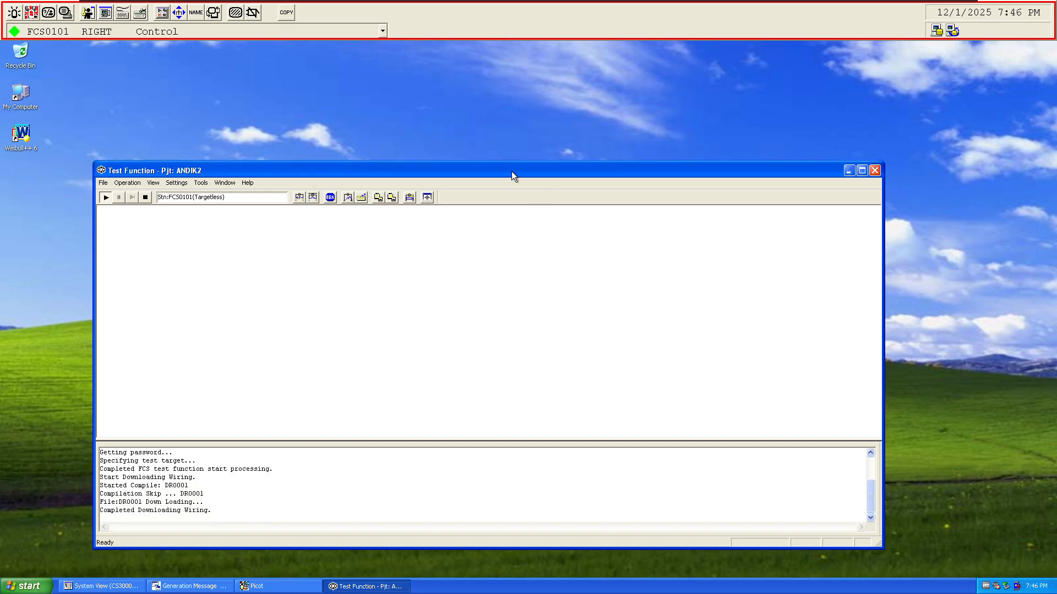
drag(512, 170, 558, 97)
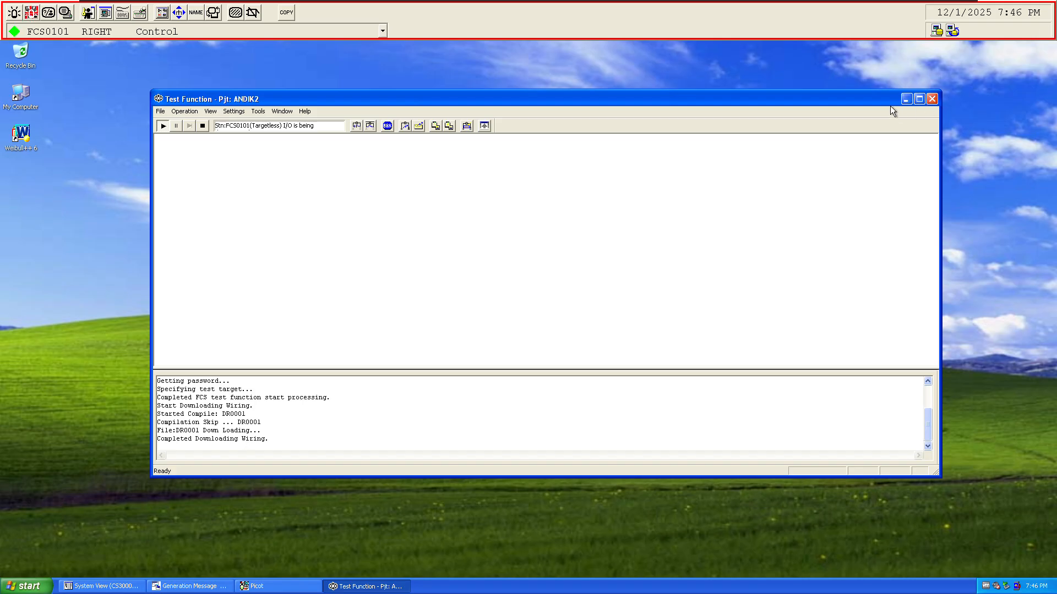
click(216, 10)
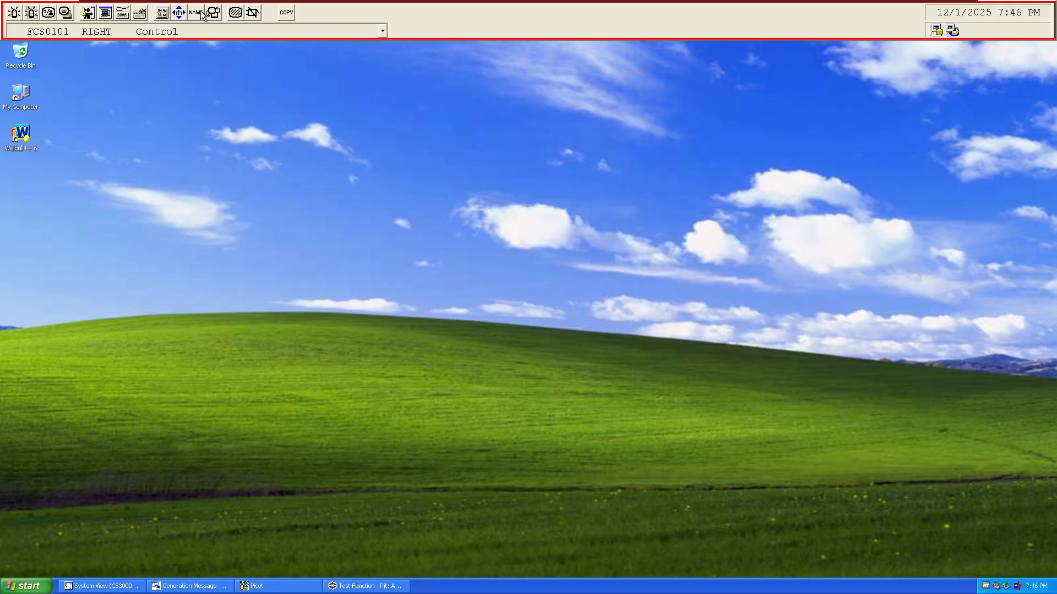
- Call up the TIC100 faceplate by its window name
click(202, 14)
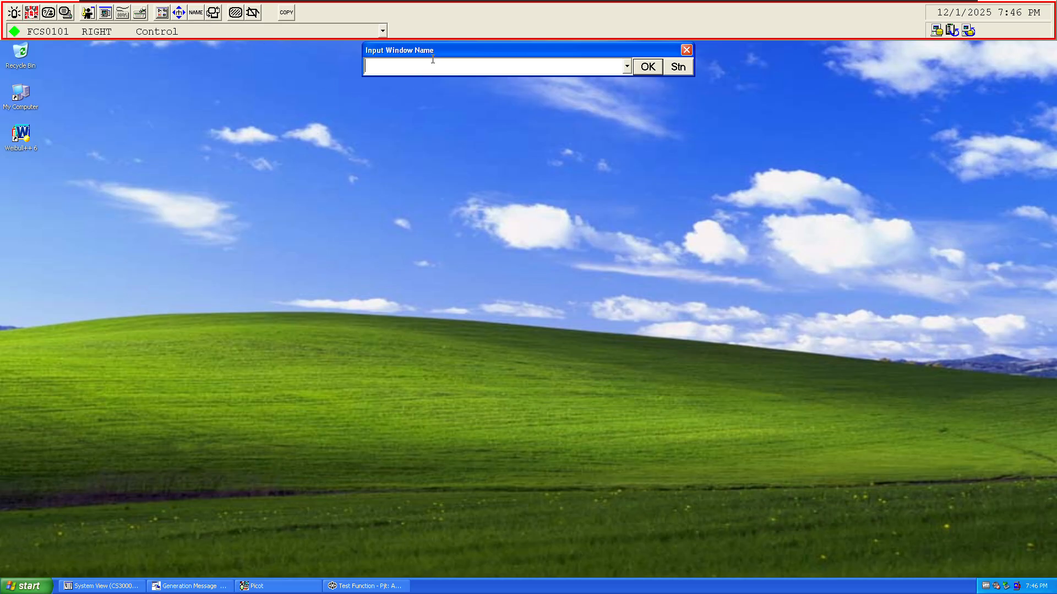
text(TIC)
key(BackSpace)
text(IC1)
key(Return)
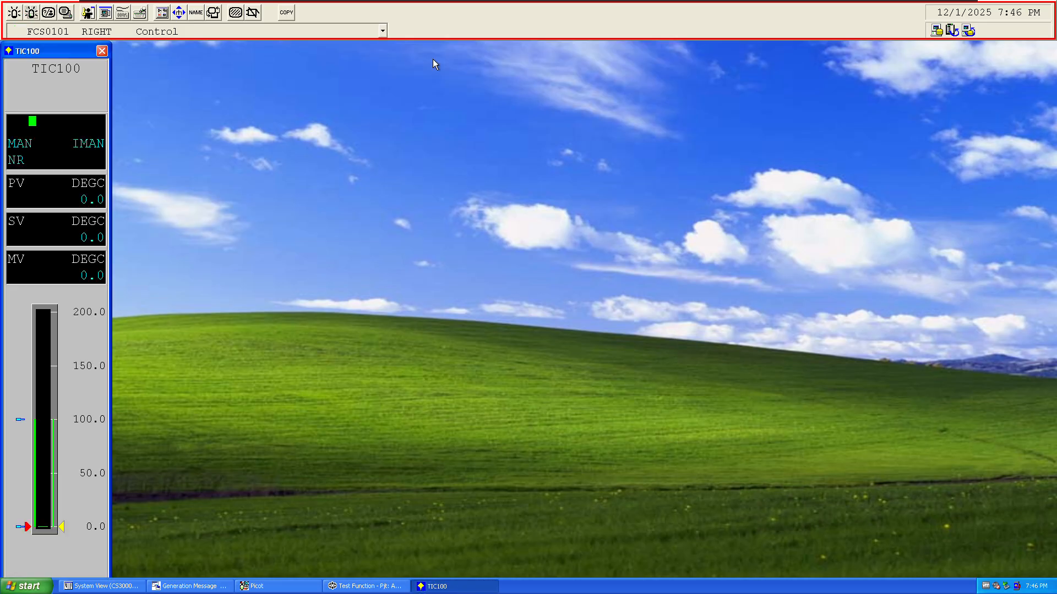
- Call up the TIC101 faceplate by name and place it beside the TIC100 faceplate
click(196, 12)
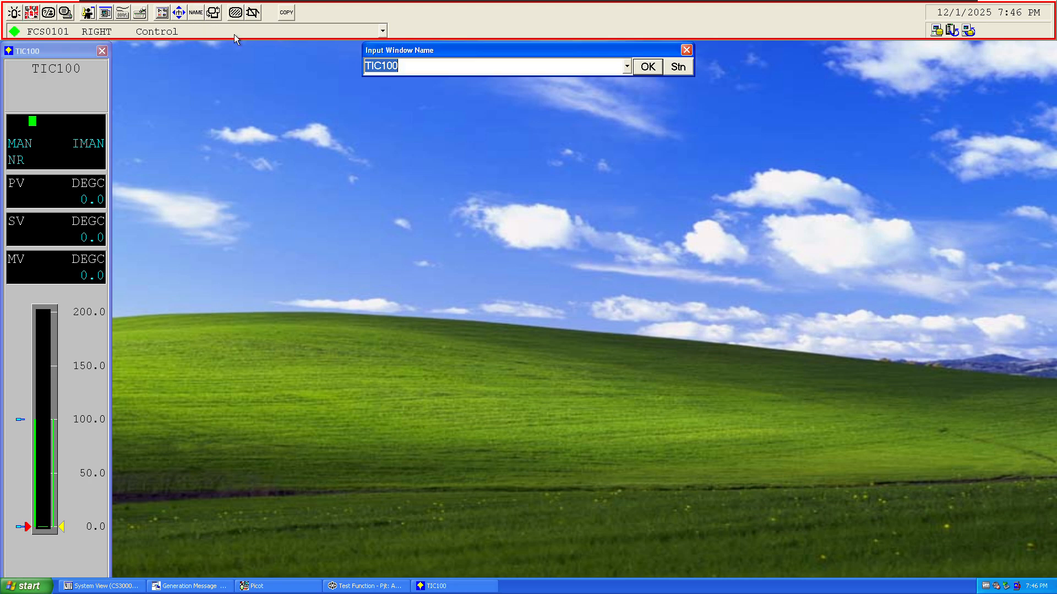
key(End)
key(BackSpace)
text(1)
key(Return)
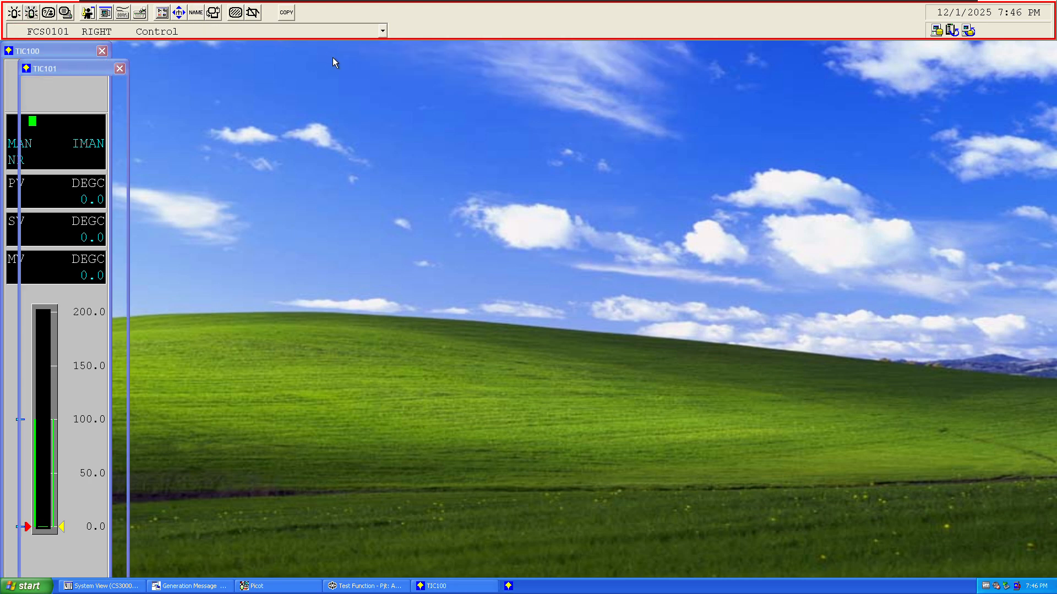
drag(87, 69, 180, 49)
- Call up the LIC100 faceplate by name and place it beside the TIC101 faceplate
click(196, 12)
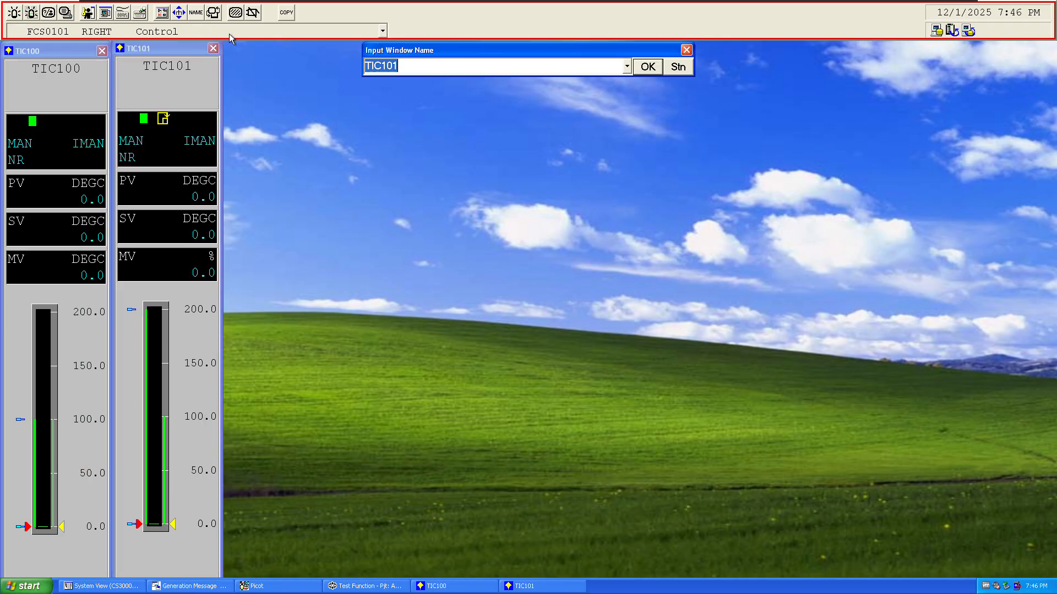
text(LIC100)
key(Return)
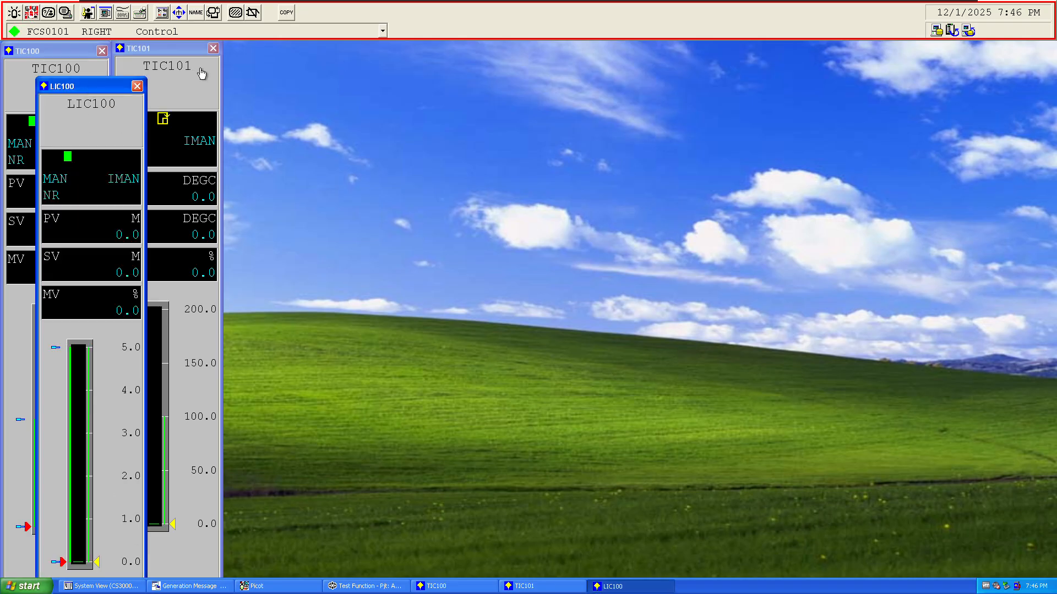
drag(95, 87, 279, 52)
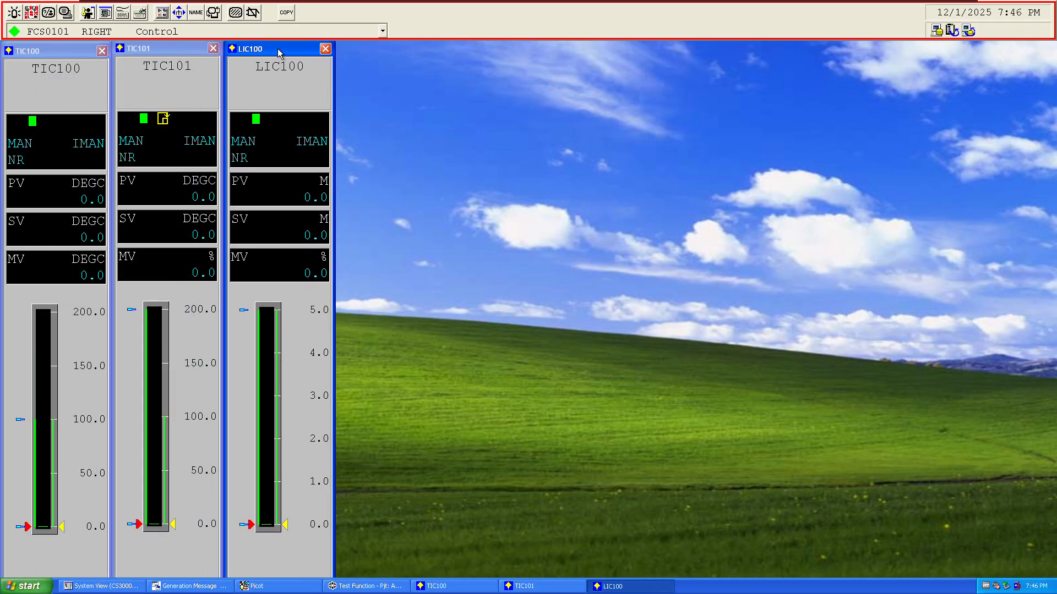
- Switch the TIC100 controller to AUT mode and confirm the change
click(23, 148)
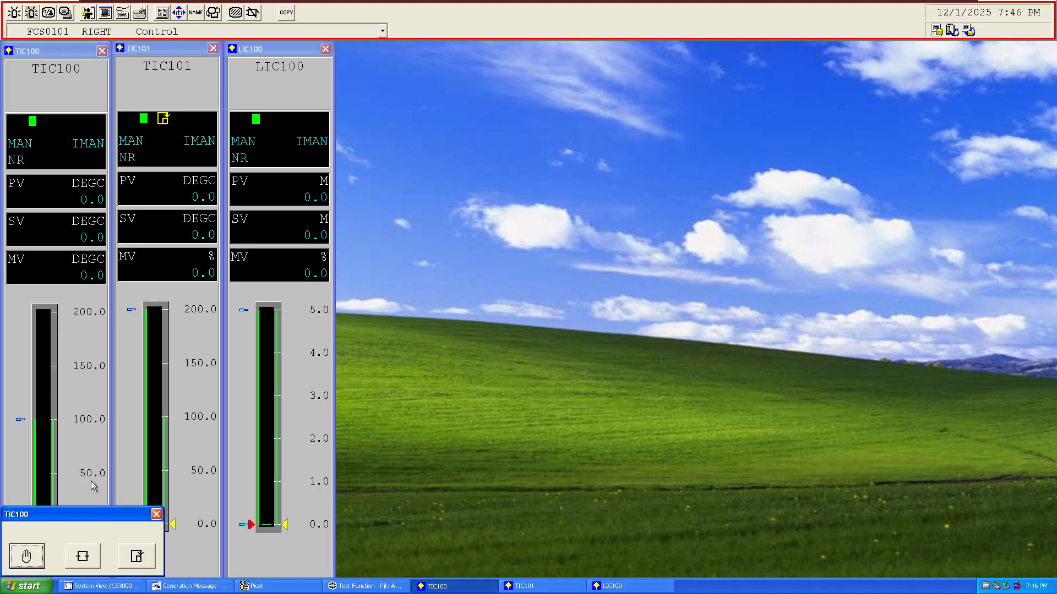
drag(108, 515, 136, 250)
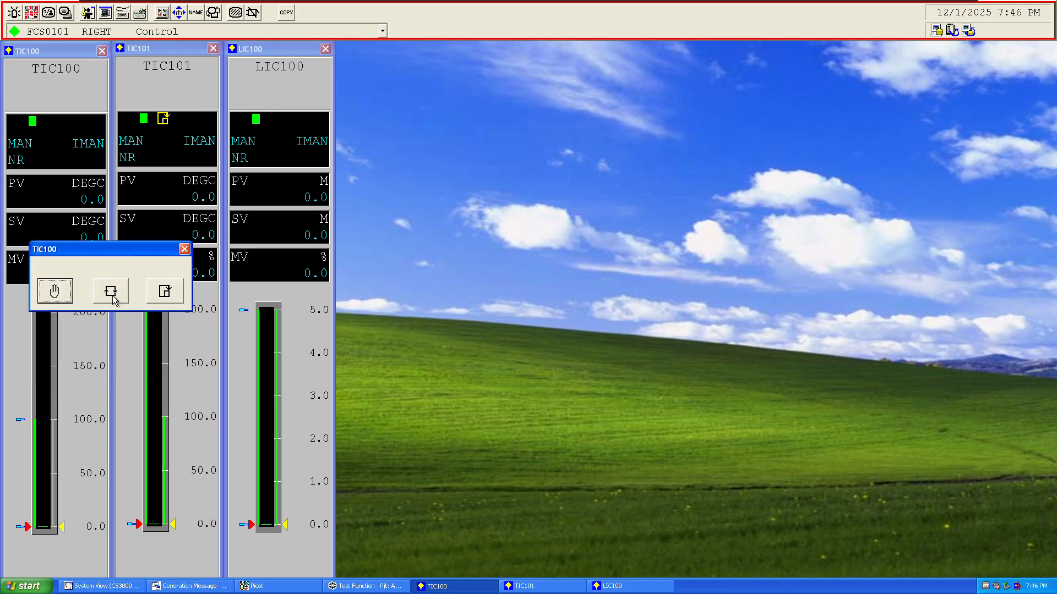
click(112, 293)
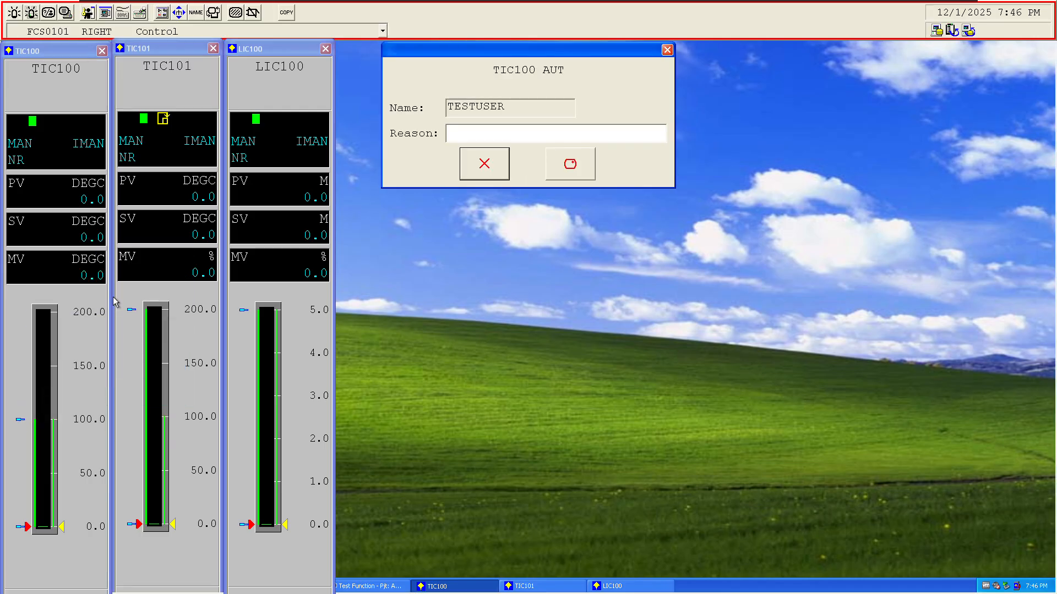
click(585, 165)
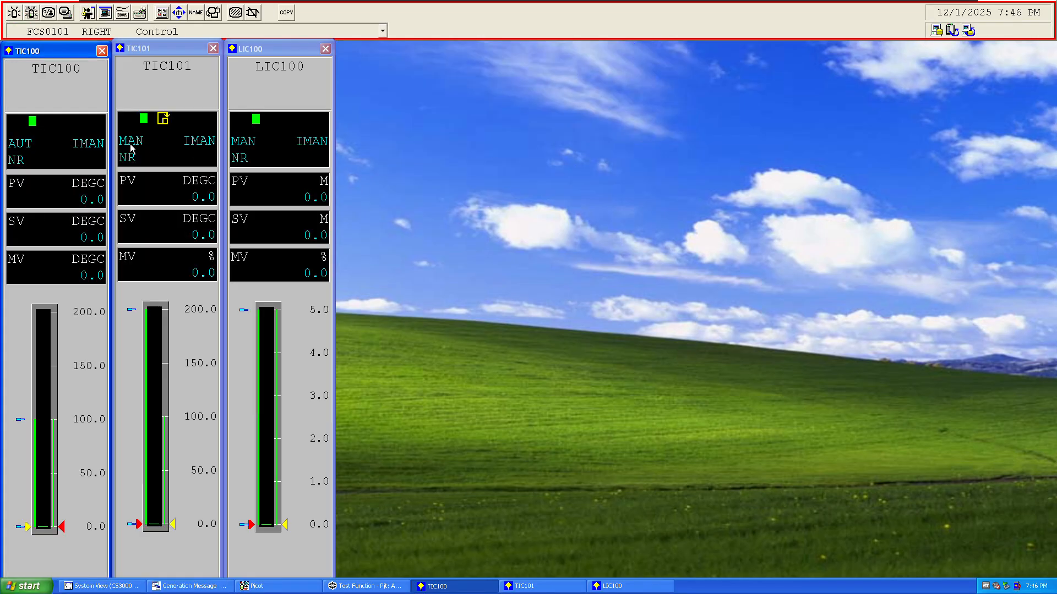
- Switch the TIC101 controller to CAS mode and confirm the change
click(131, 147)
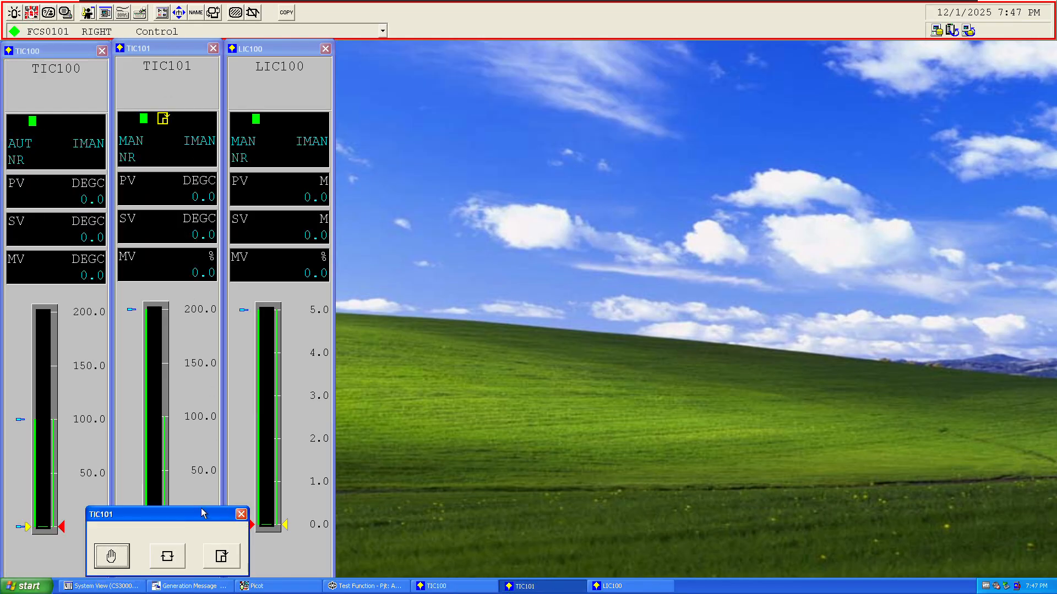
drag(203, 513, 209, 327)
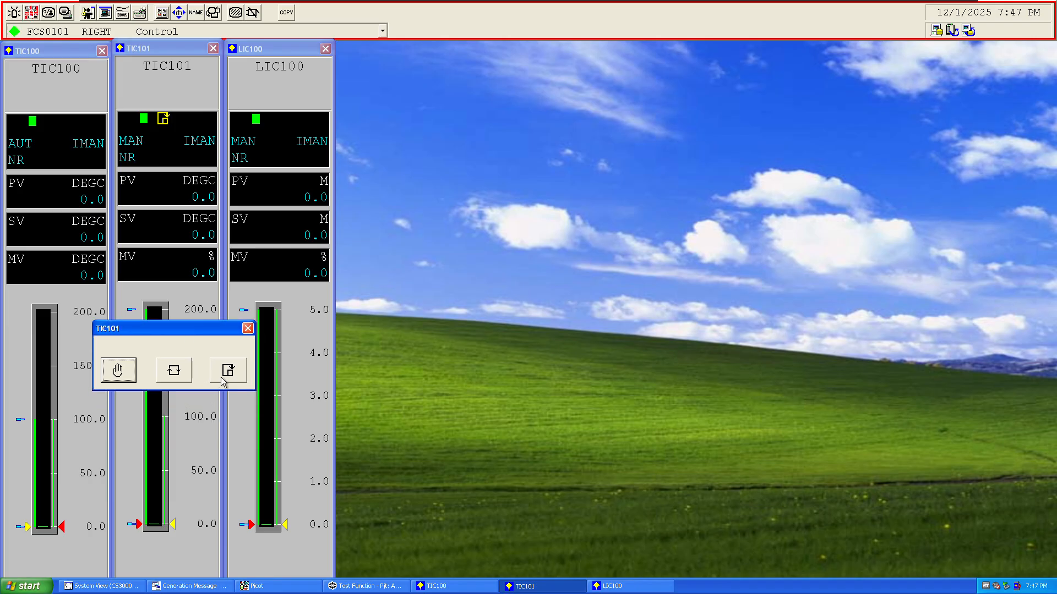
click(226, 378)
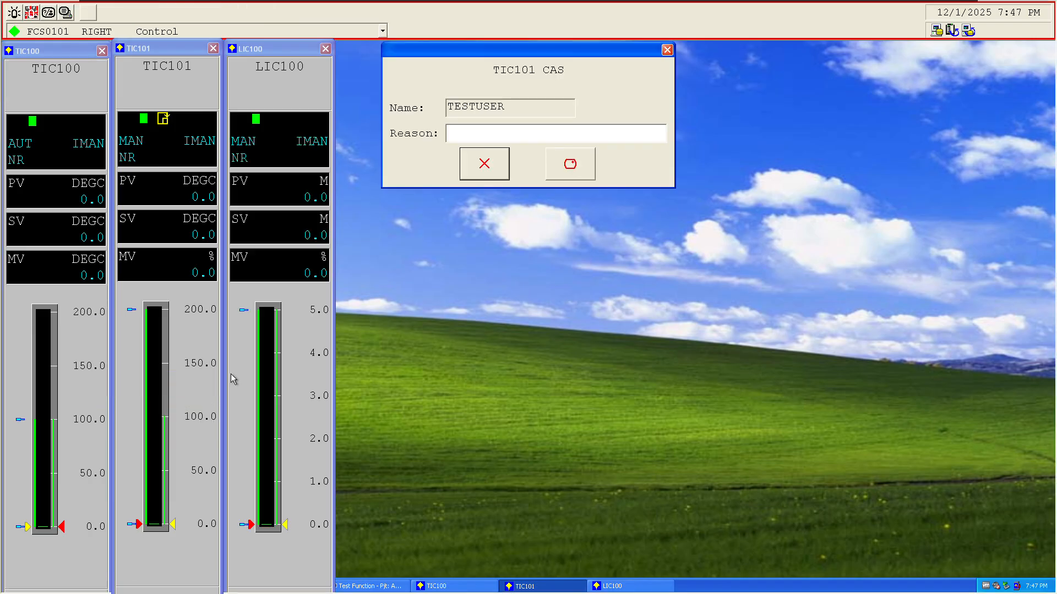
click(564, 157)
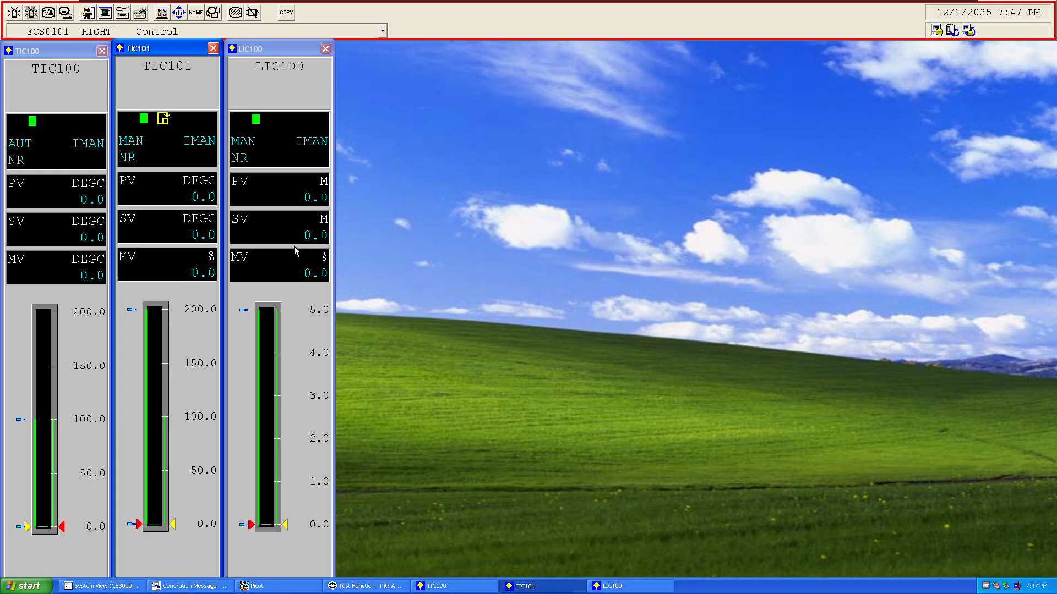
- Switch the LIC100 controller to AUT mode and confirm the change
click(250, 143)
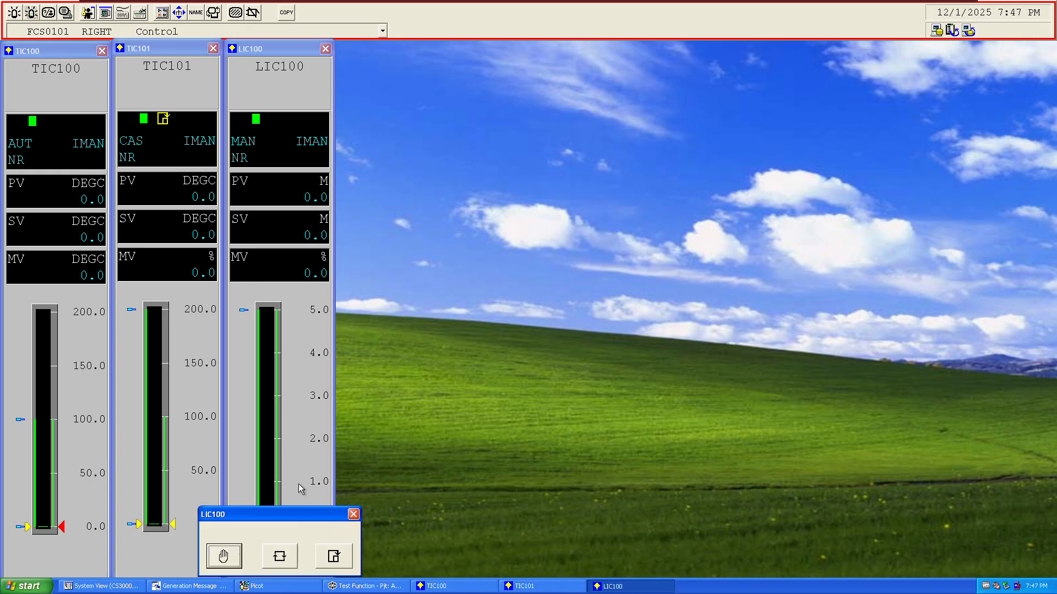
drag(303, 515, 290, 268)
click(264, 311)
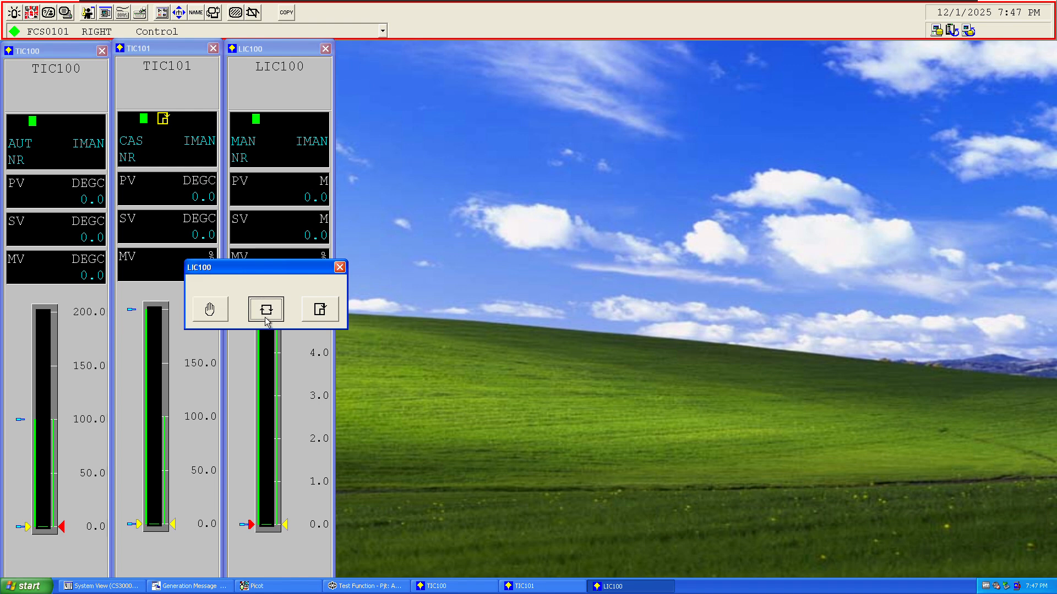
click(559, 159)
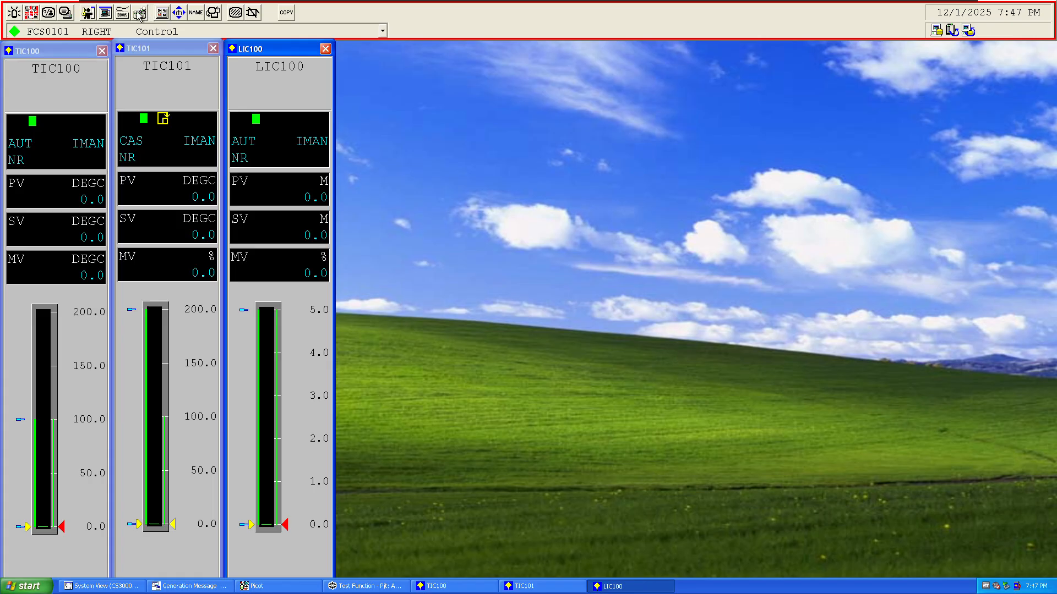
click(104, 16)
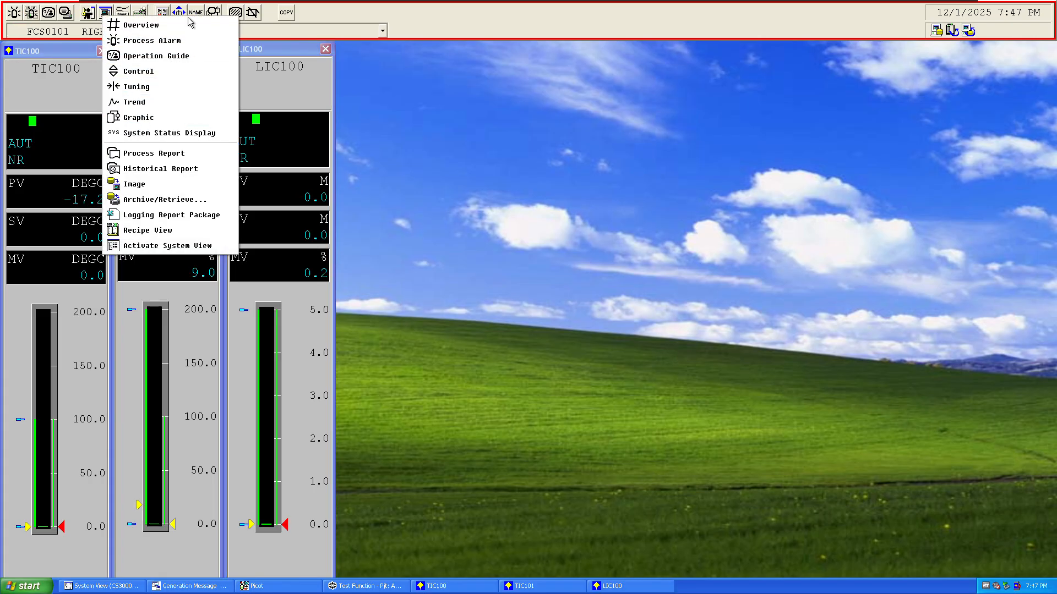
click(147, 117)
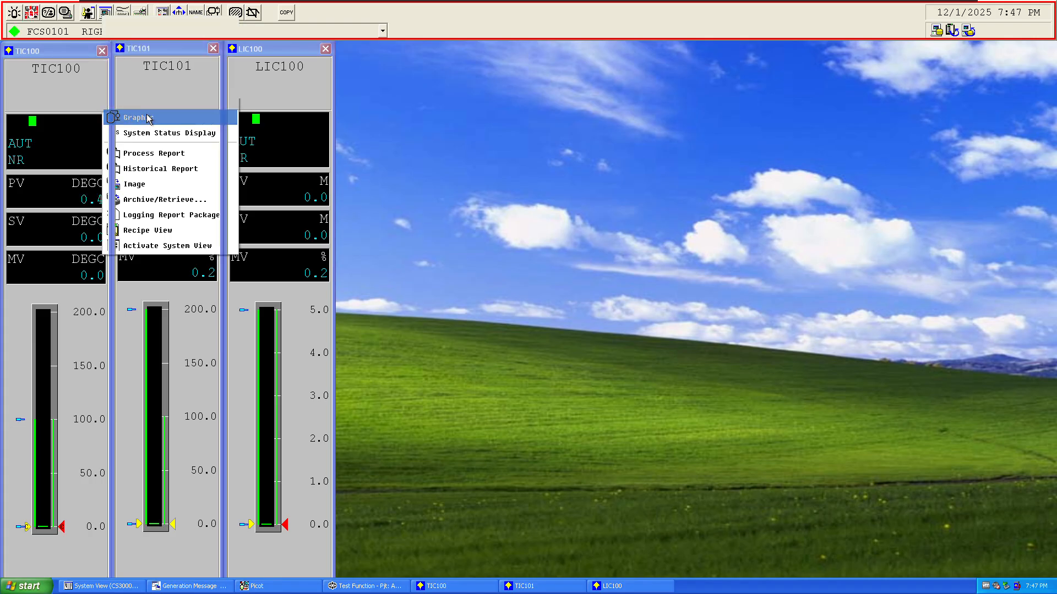
click(1047, 50)
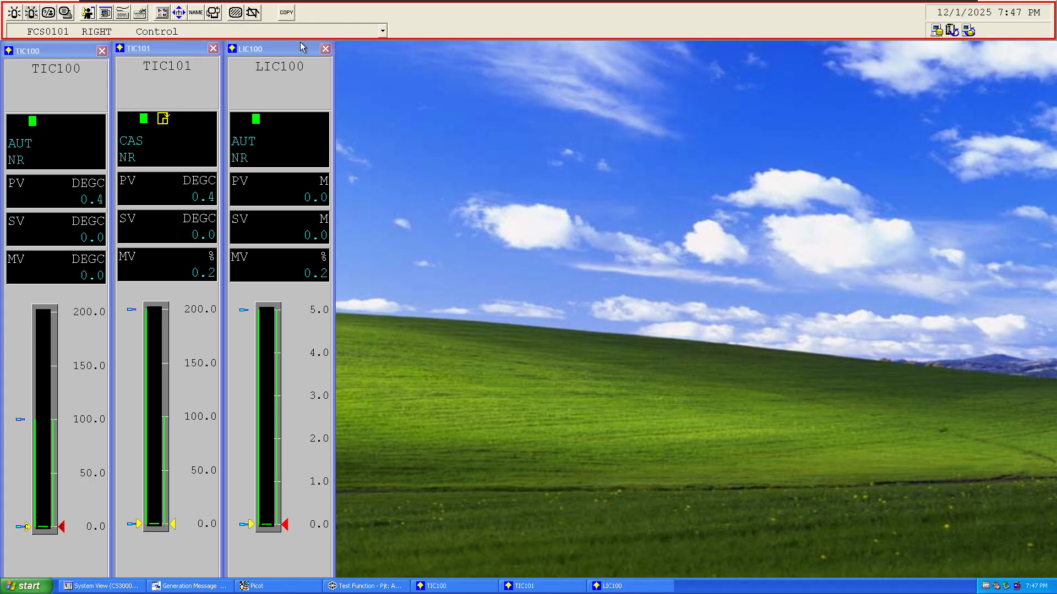
- Call up graphic window GR0001 by name, select the TIC 100 symbol and maximize the window
click(196, 13)
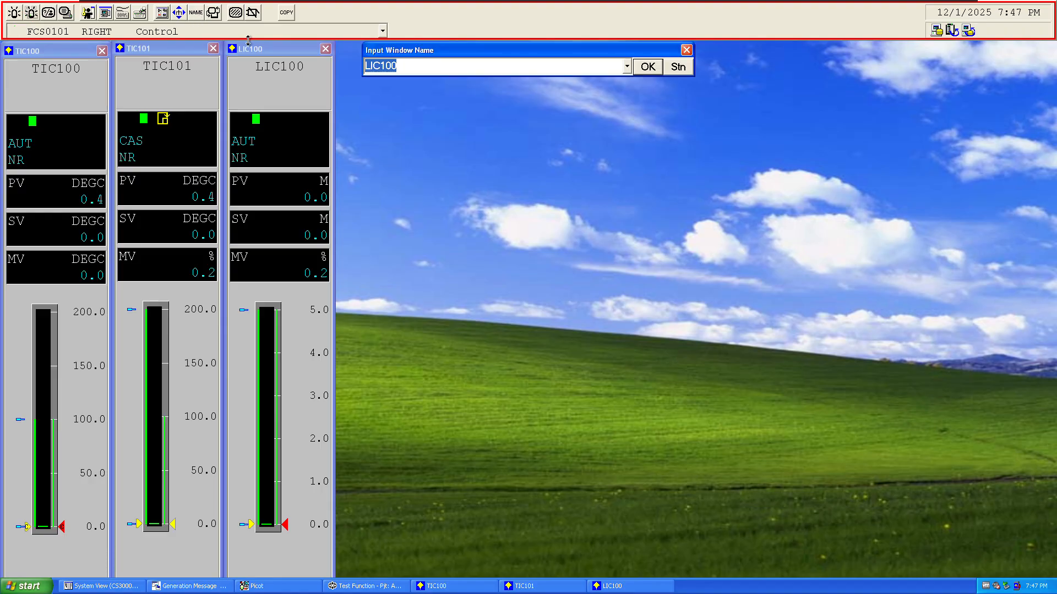
text(GR0001)
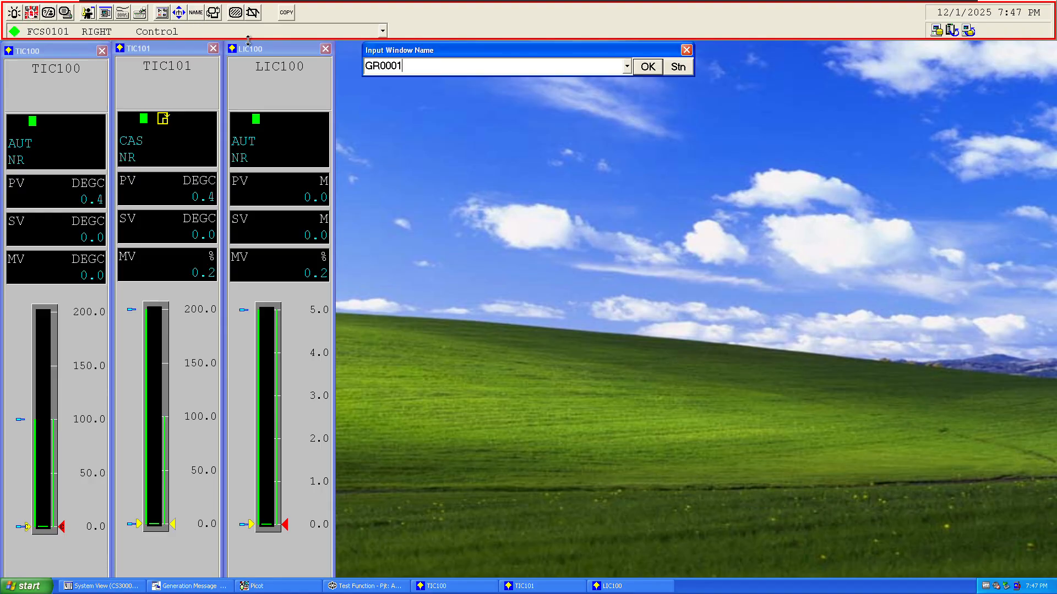
key(Return)
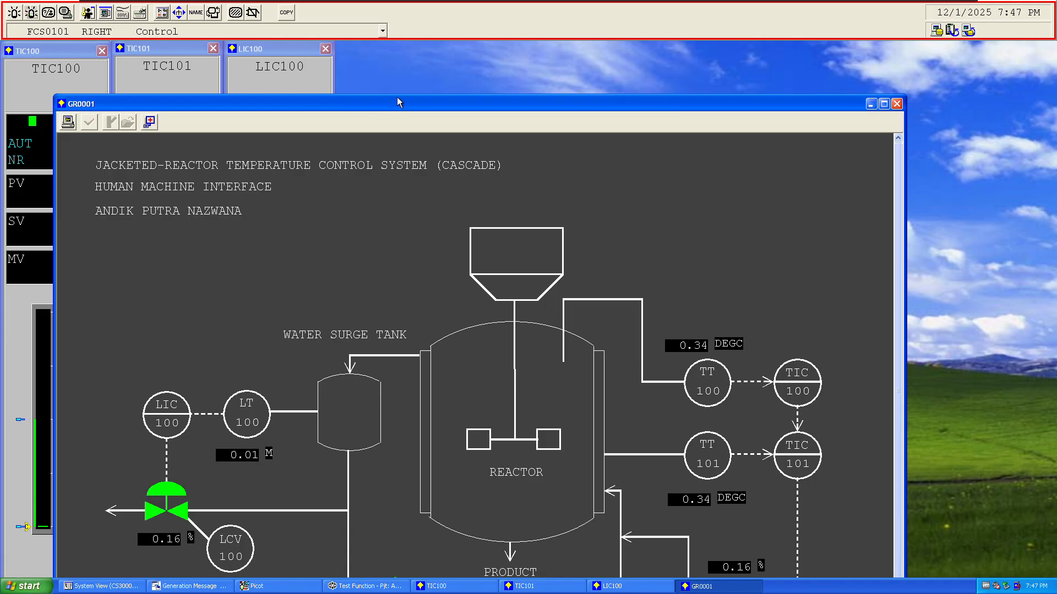
drag(398, 99, 421, 16)
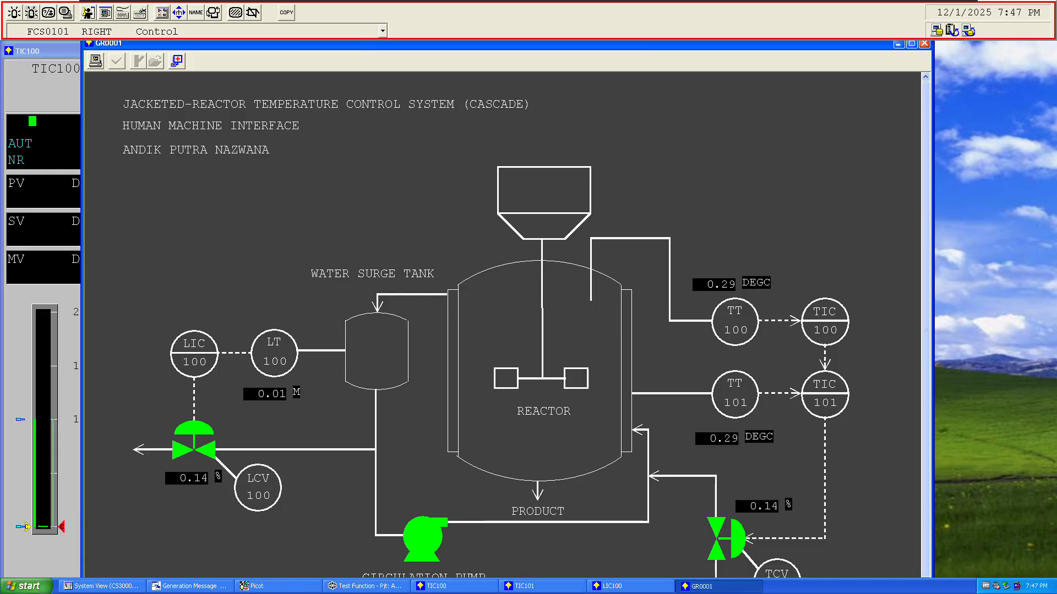
click(830, 329)
click(908, 44)
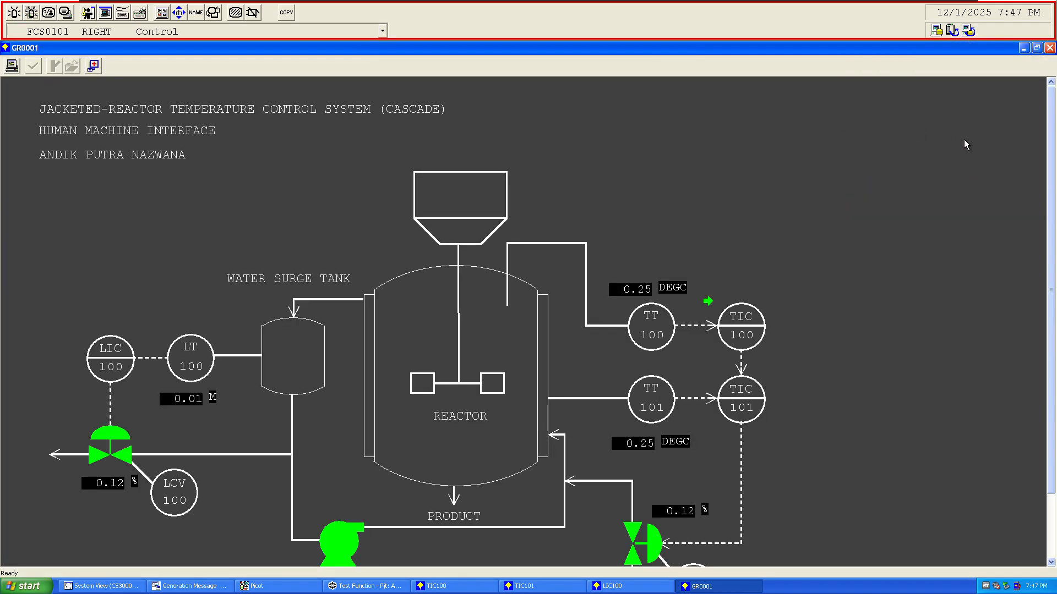
scroll(1051, 176, down, 1)
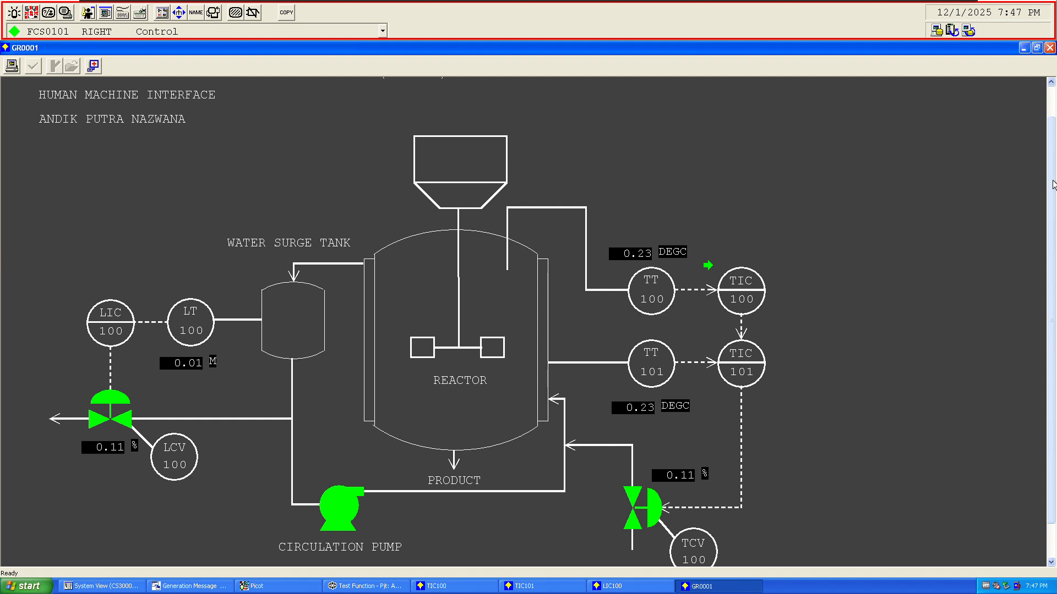
- Set the TIC100 controller's set value (SV) to 100 DEGC in its tuning window and minimize that window
scroll(1053, 205, down, 1)
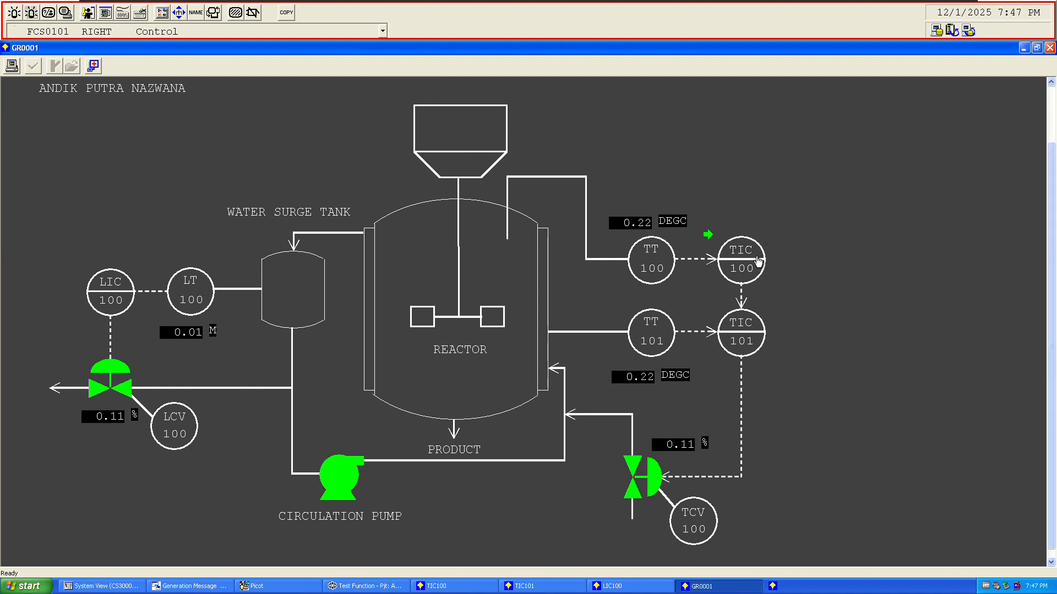
click(759, 261)
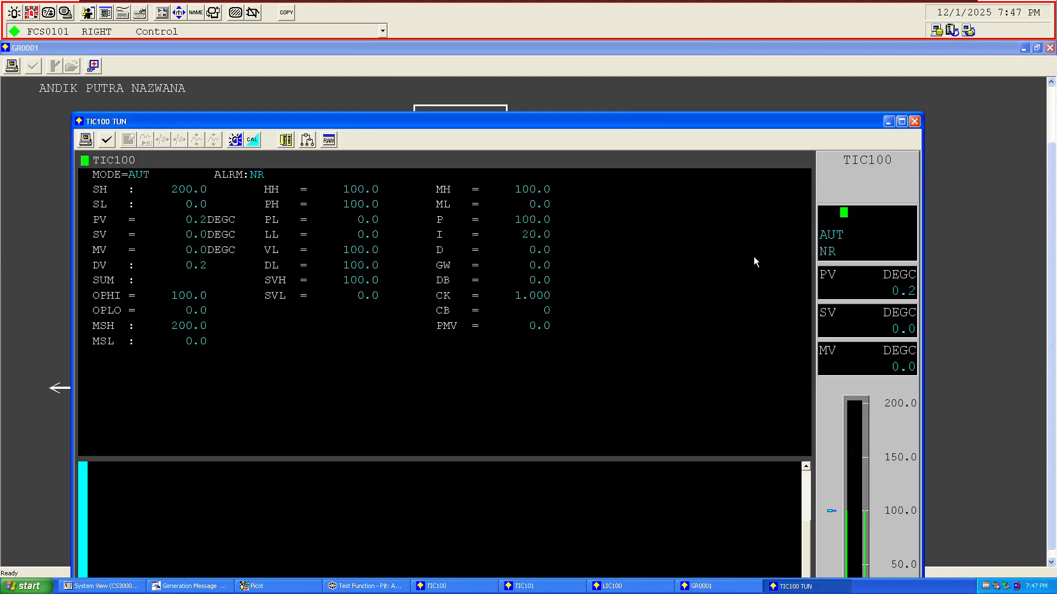
click(192, 236)
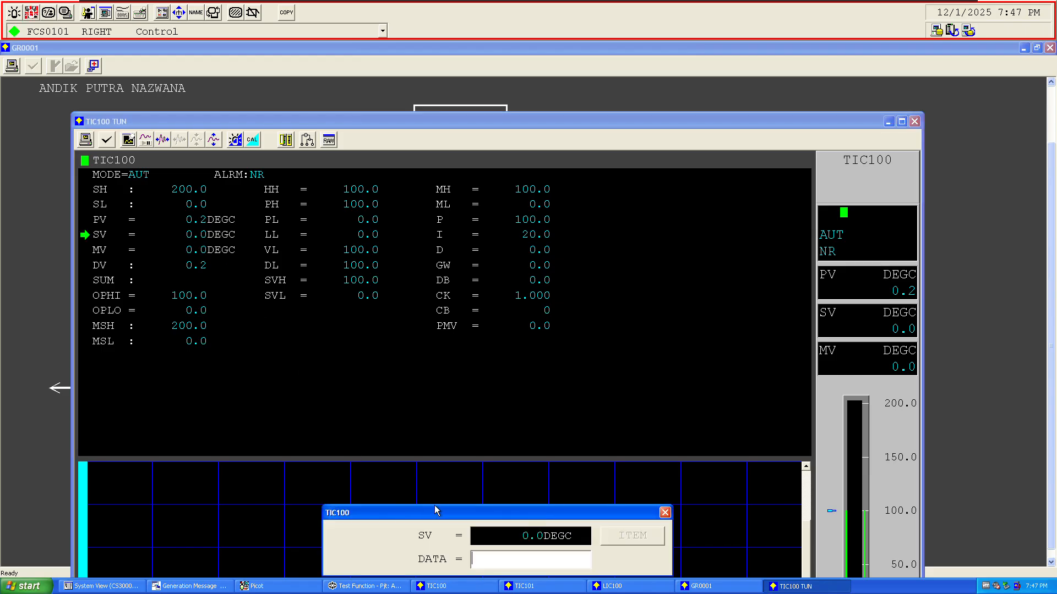
drag(434, 514, 408, 325)
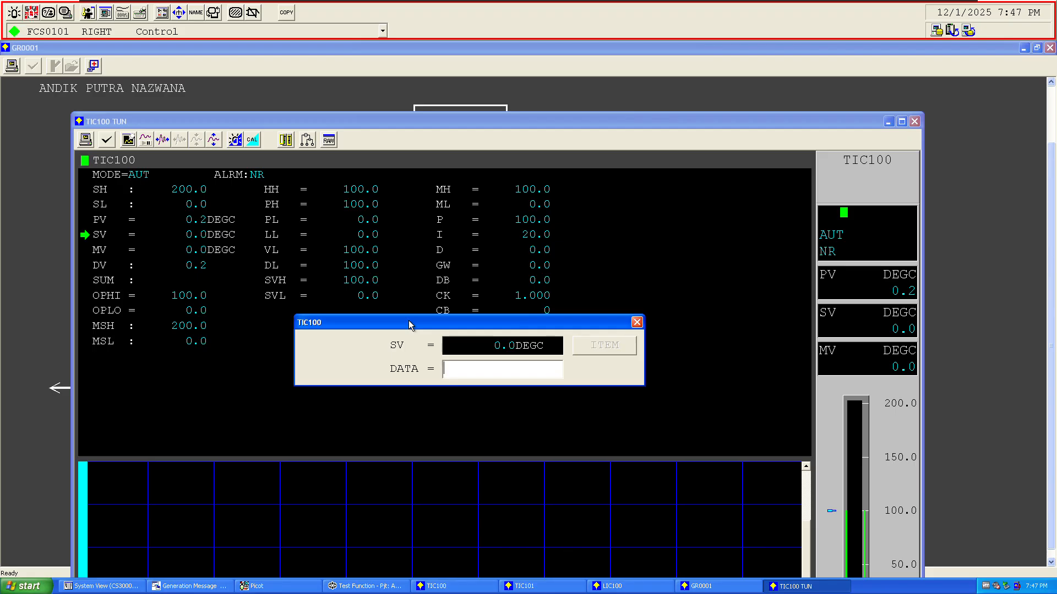
text(100)
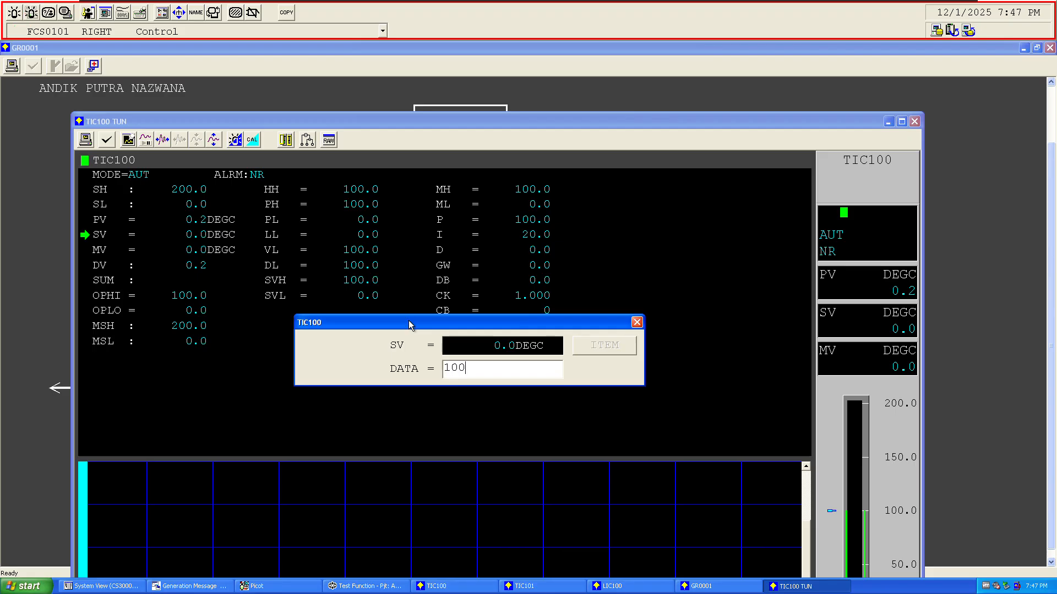
key(Return)
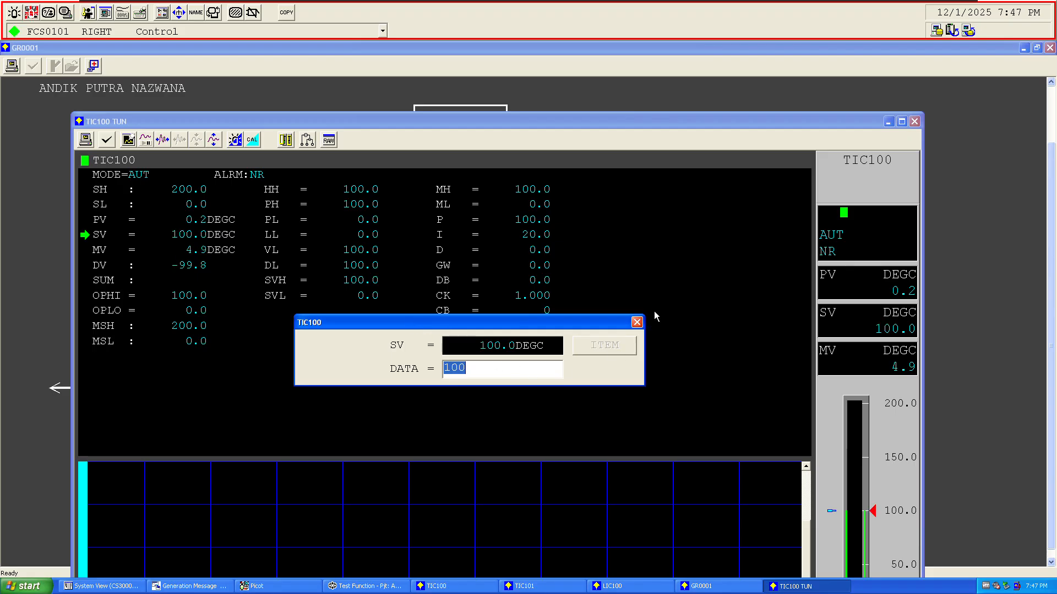
click(636, 322)
click(888, 122)
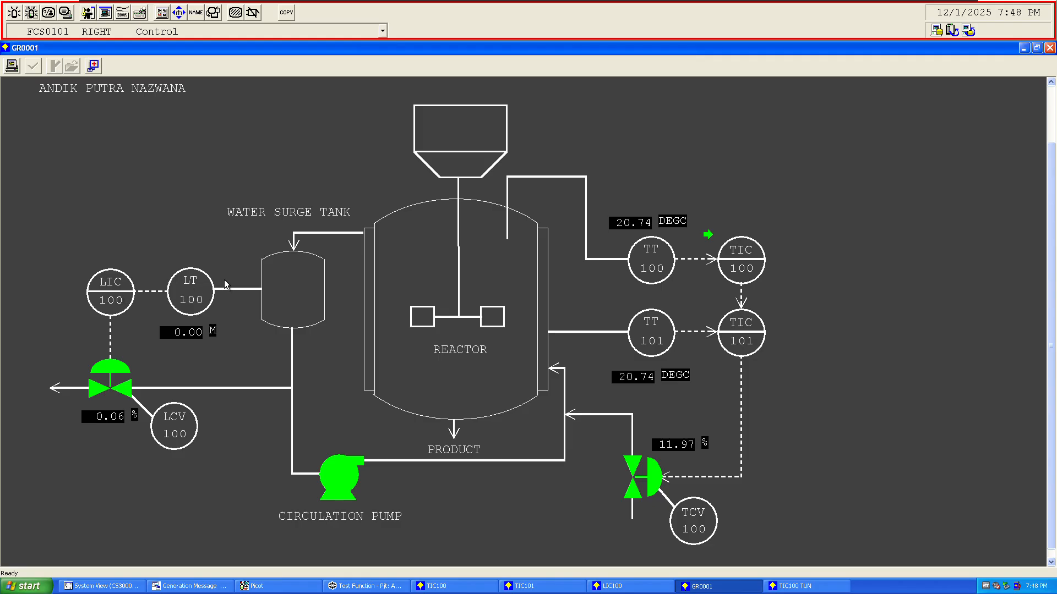
- Set the LIC100 controller's set value (SV) to 2.5 M in its tuning window and close that window
click(112, 297)
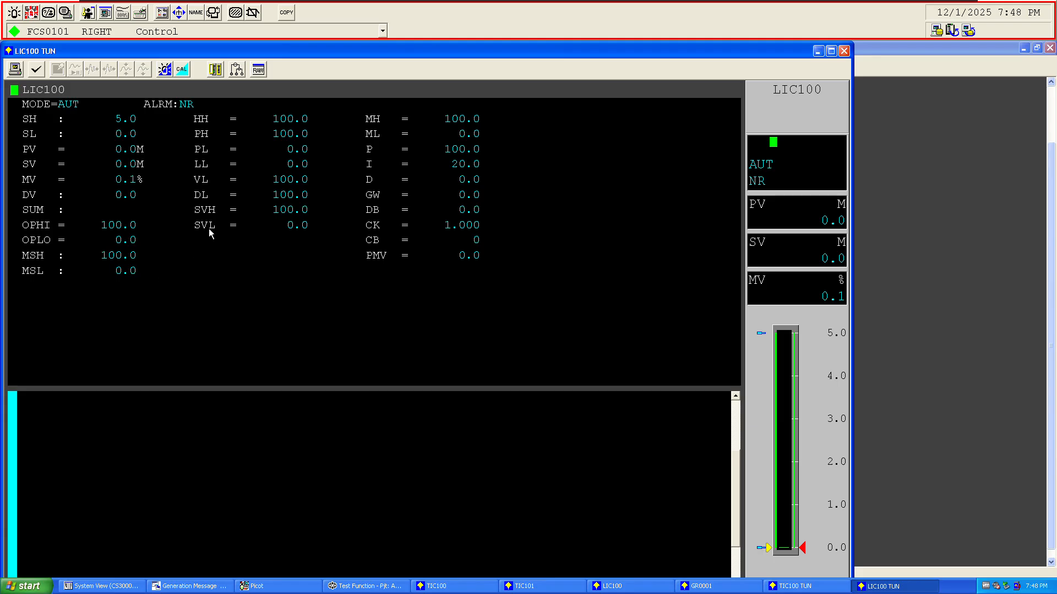
click(120, 165)
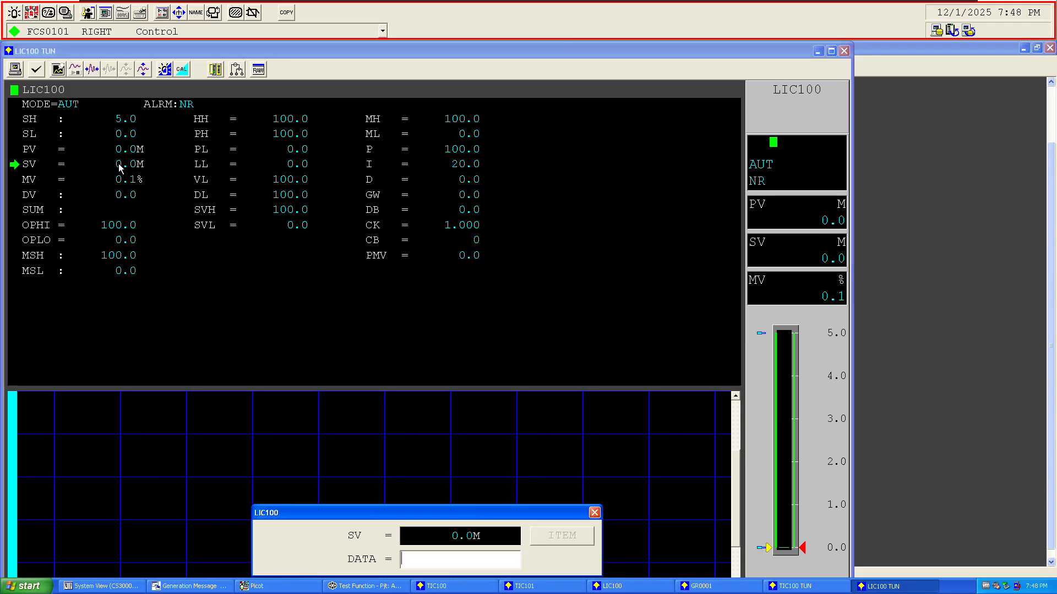
text(2.5)
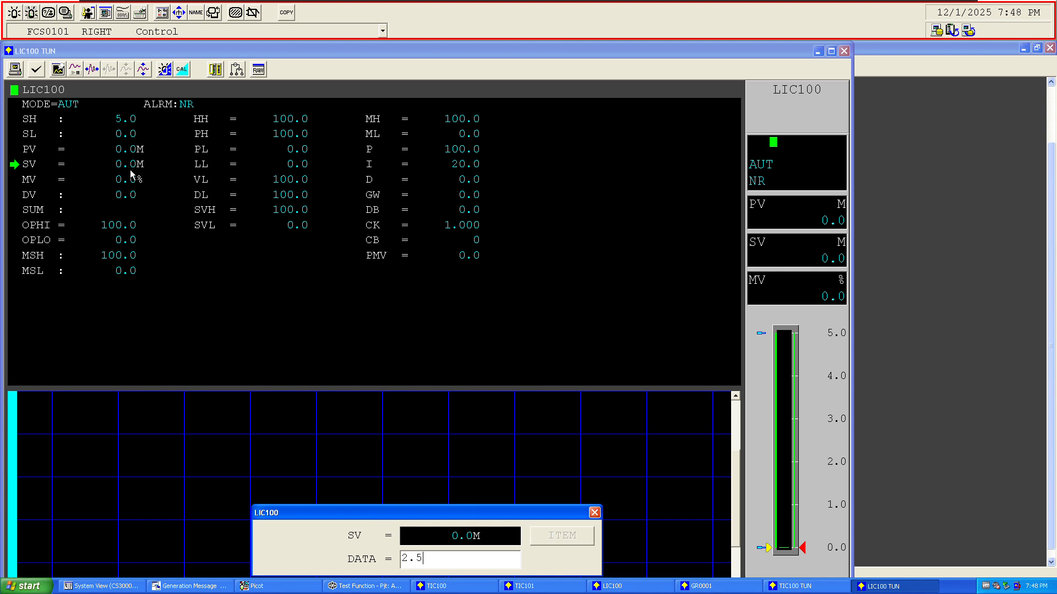
key(Return)
key(Return)
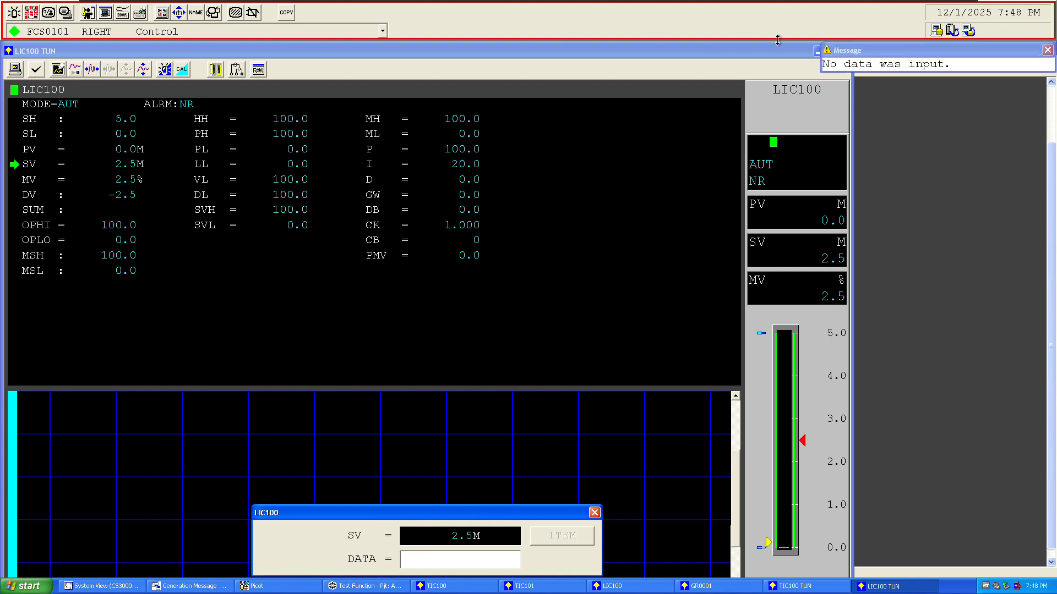
click(1048, 51)
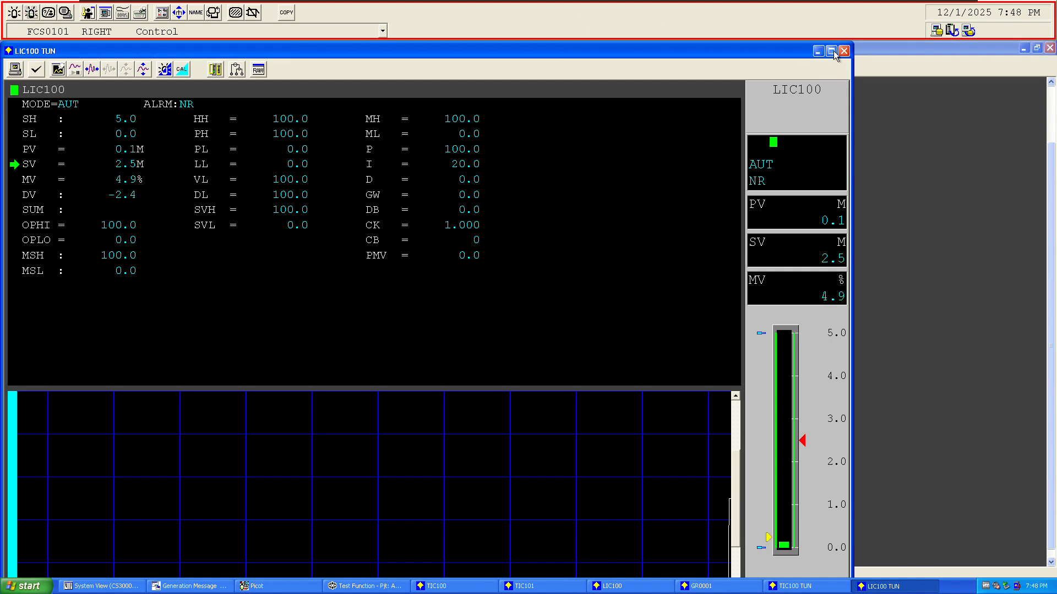
click(843, 51)
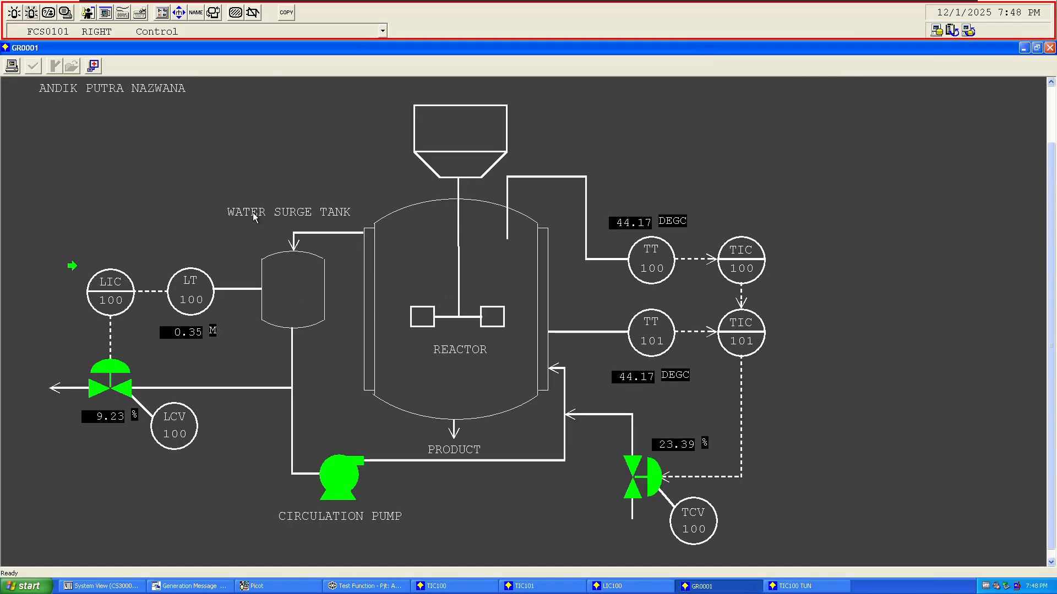
- Call up trend window TG0101, examine the recent TIC100, TIC101 and LIC100 curves, and minimize it
click(105, 12)
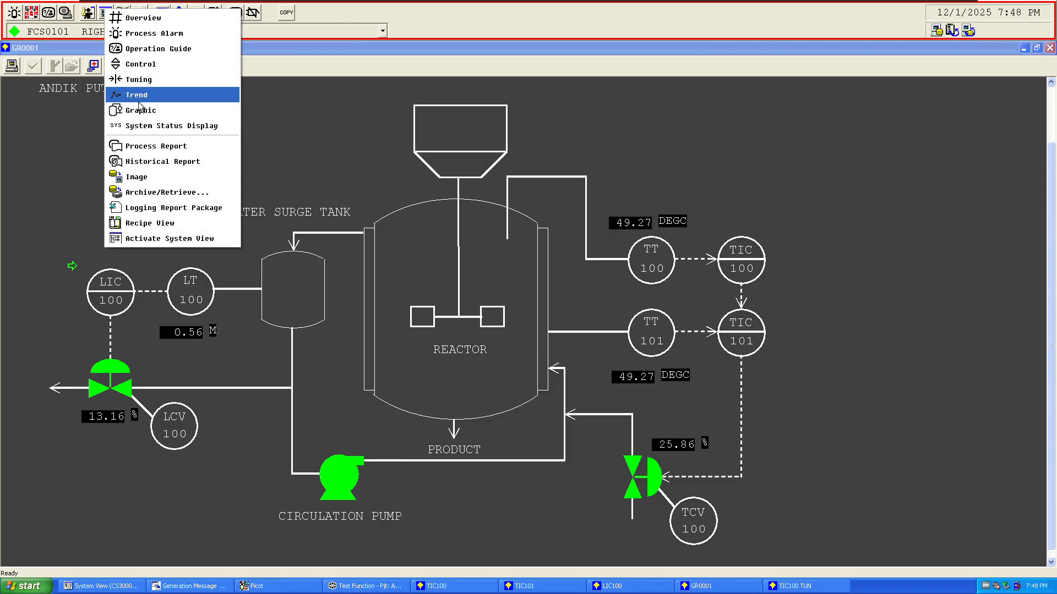
click(147, 95)
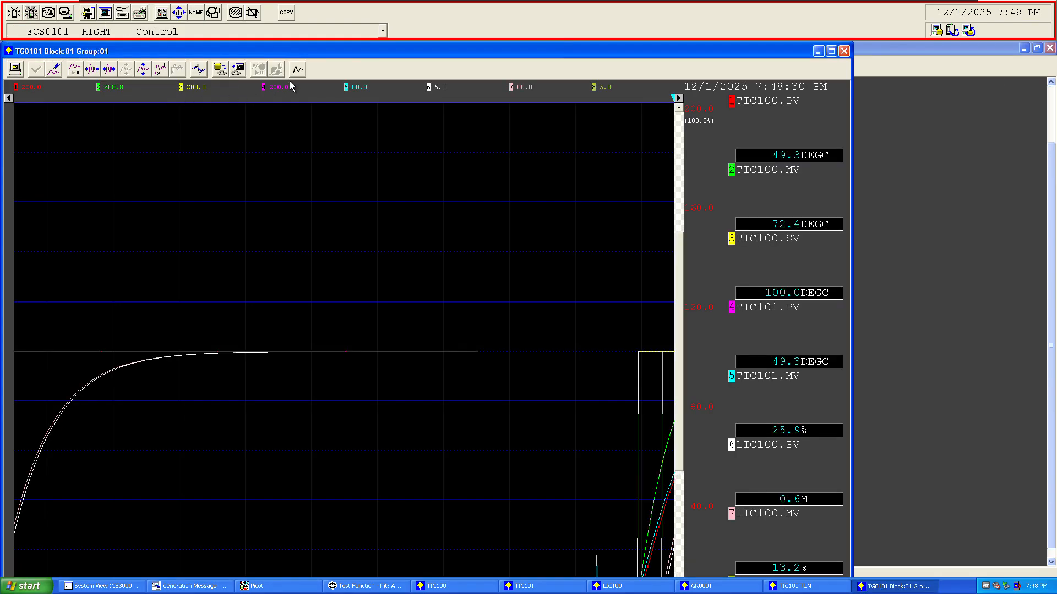
drag(338, 51, 523, 41)
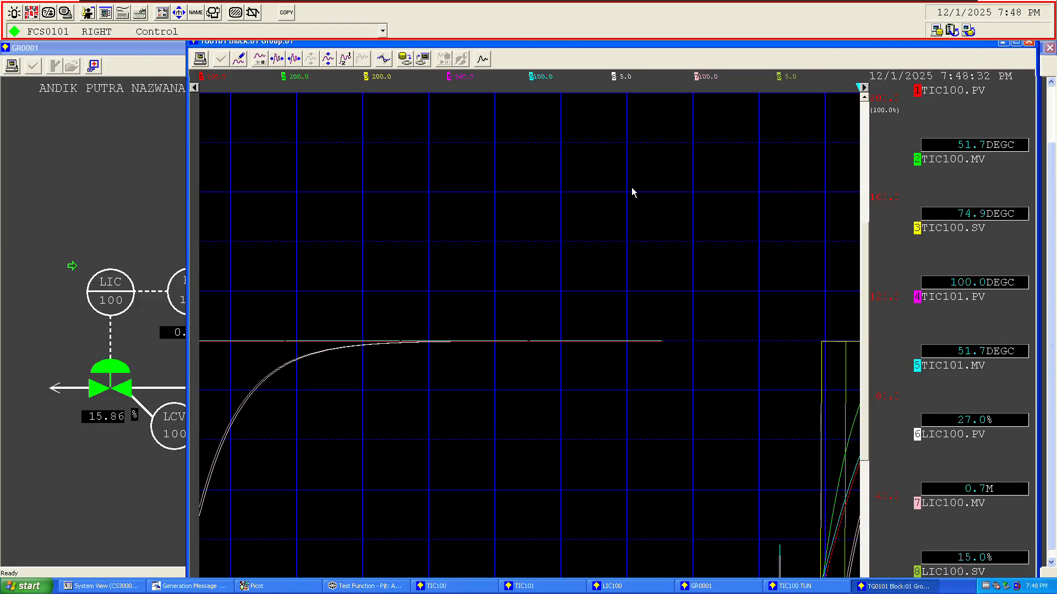
drag(865, 385, 863, 440)
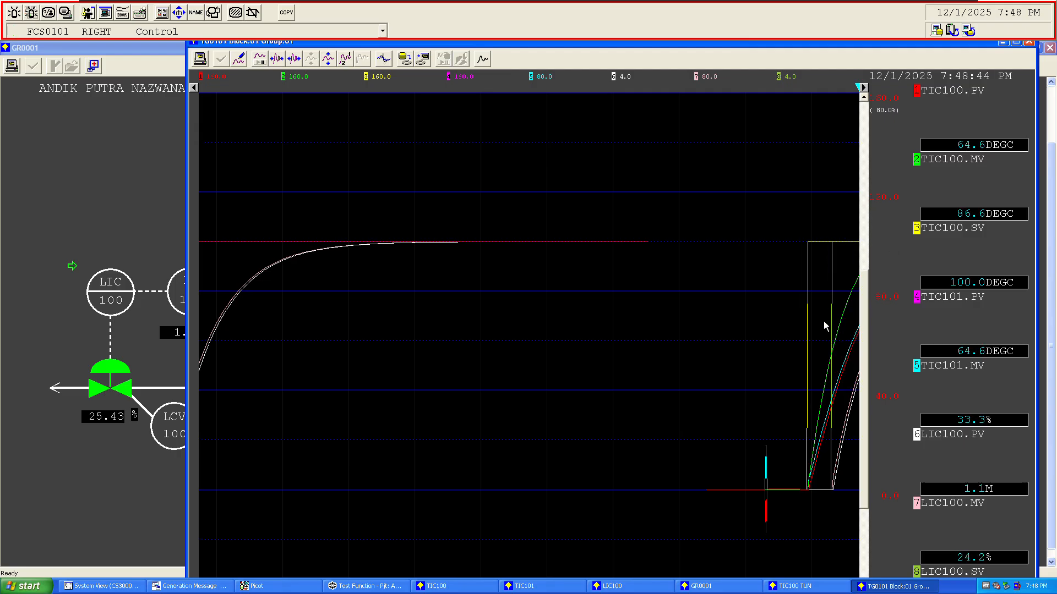
click(1003, 44)
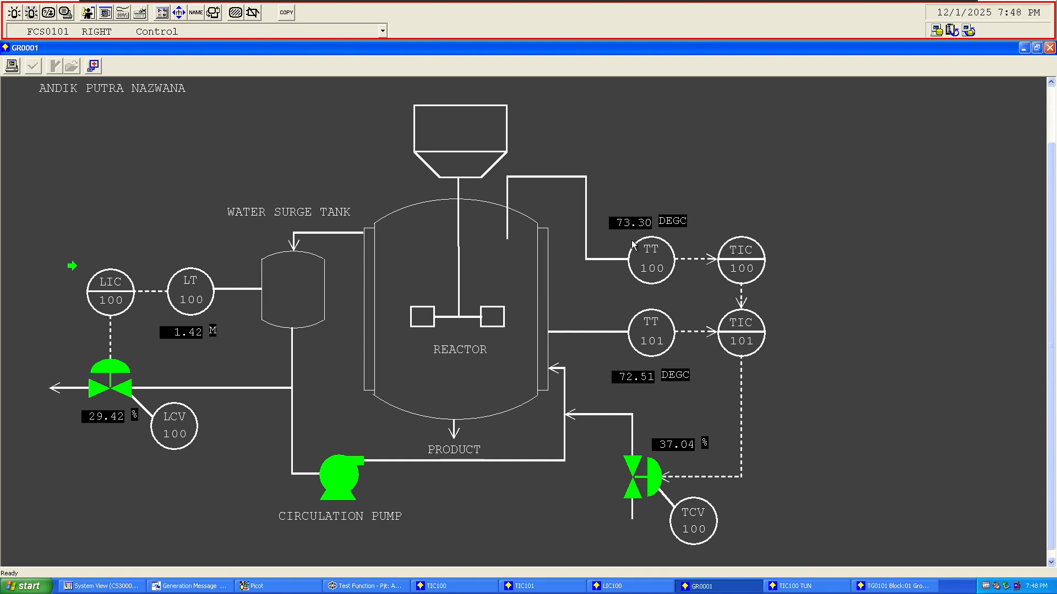
- Review TIC100's tuning parameters, opening the P data entry and dismissing it without a value, and minimize the tuning window
click(706, 230)
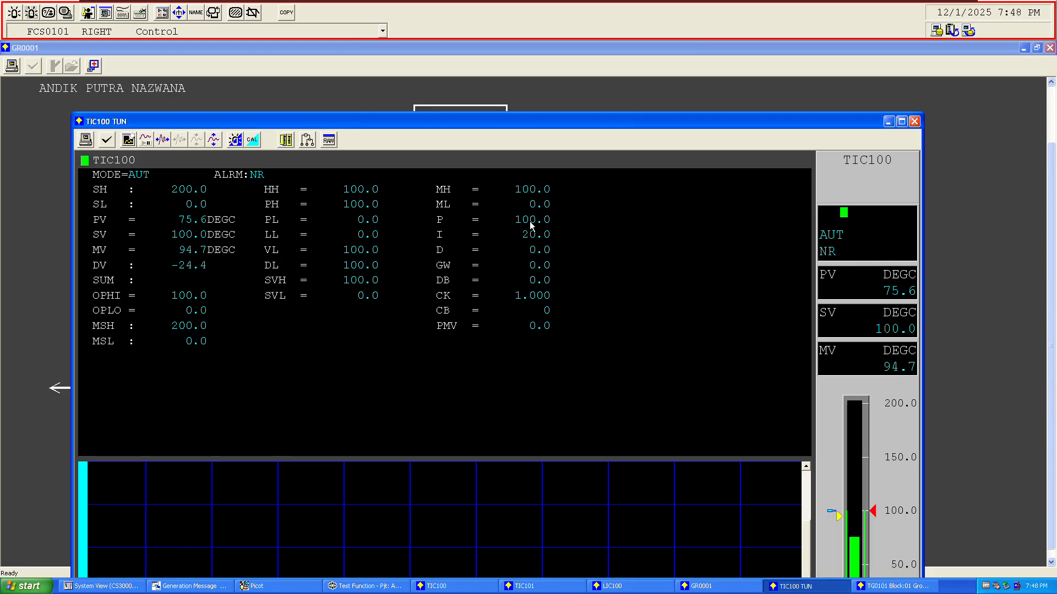
click(529, 223)
drag(574, 512, 569, 366)
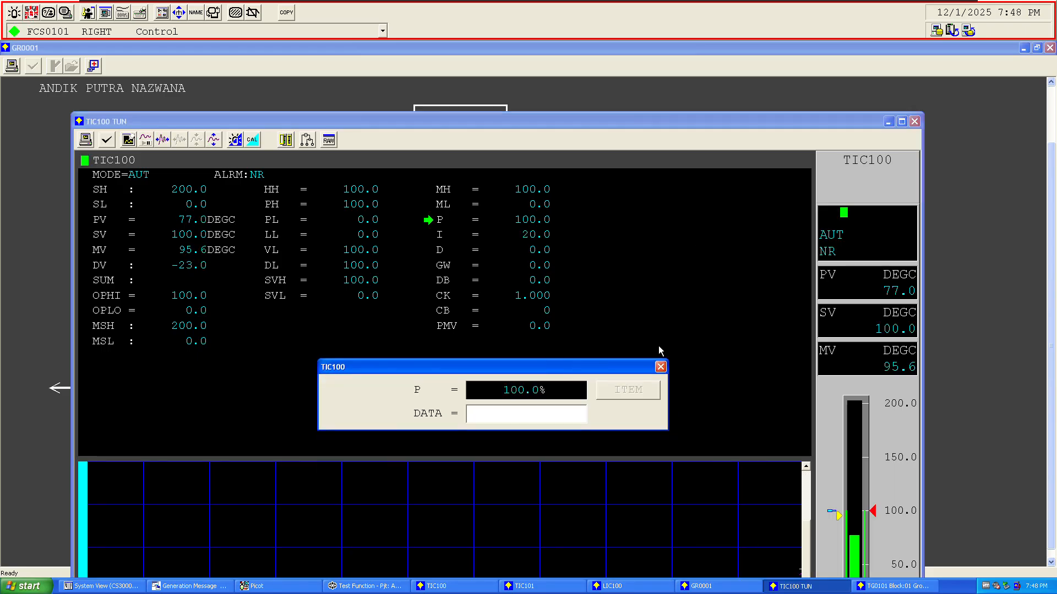
click(659, 367)
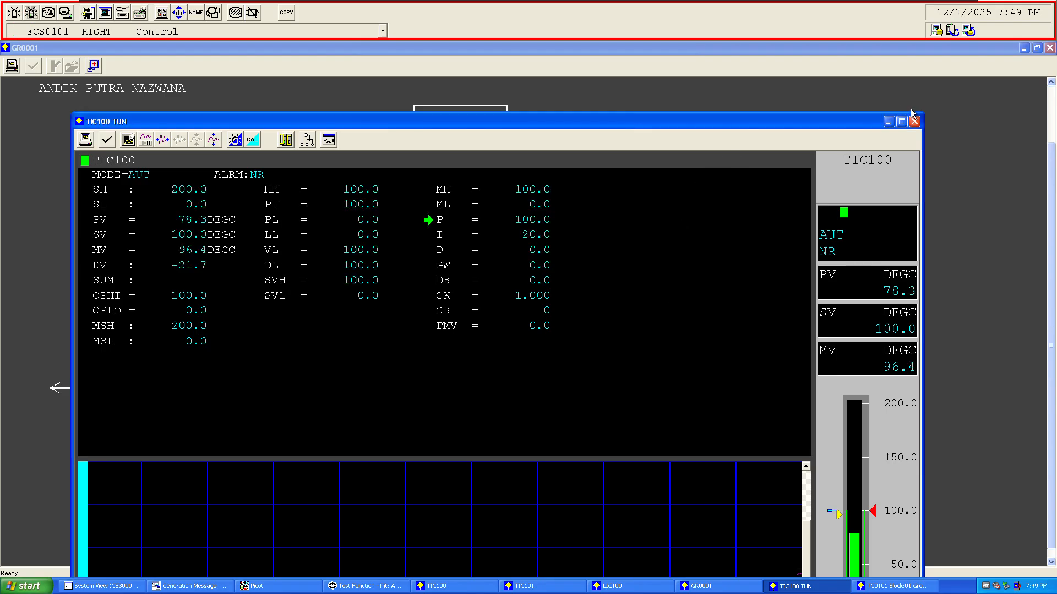
drag(852, 121, 848, 63)
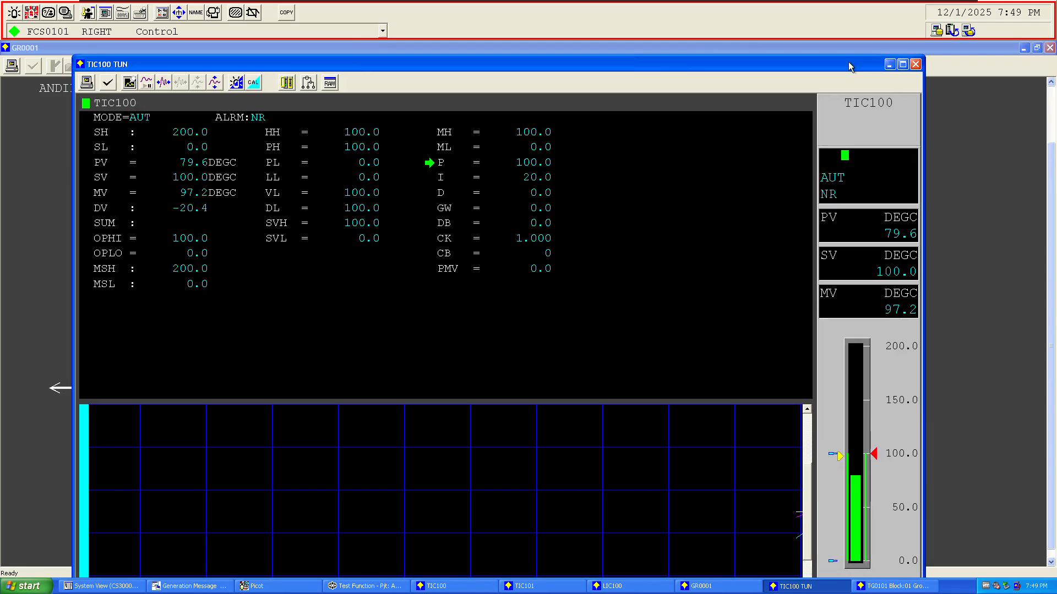
click(889, 65)
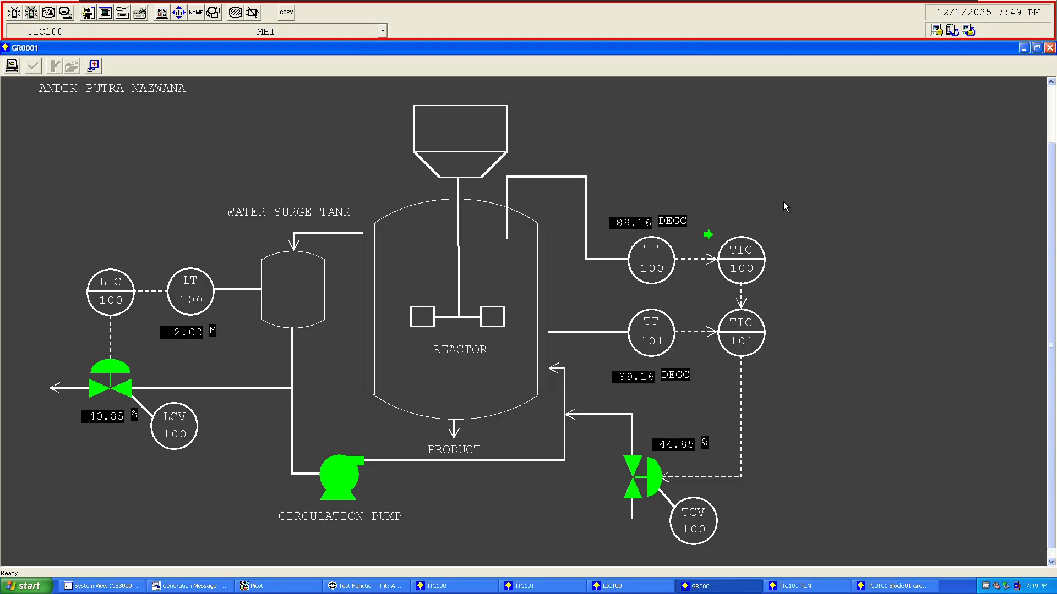
- Look over the reactor graphic's live values and exit the virtual machine's full-screen view to the VMware Workstation window
drag(1049, 168, 1051, 99)
scroll(1040, 151, down, 3)
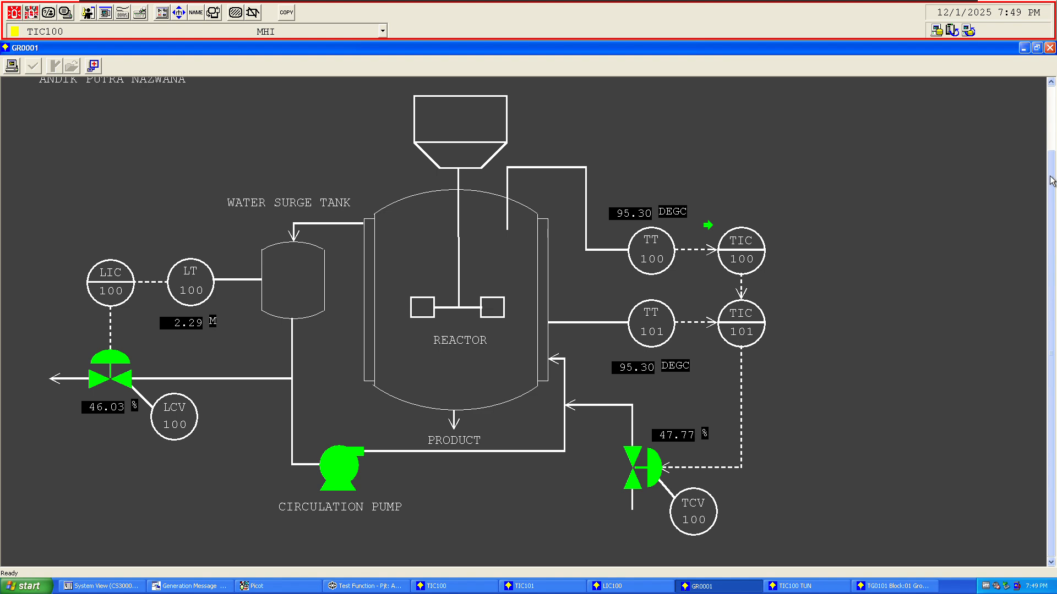
mouse_move(458, 4)
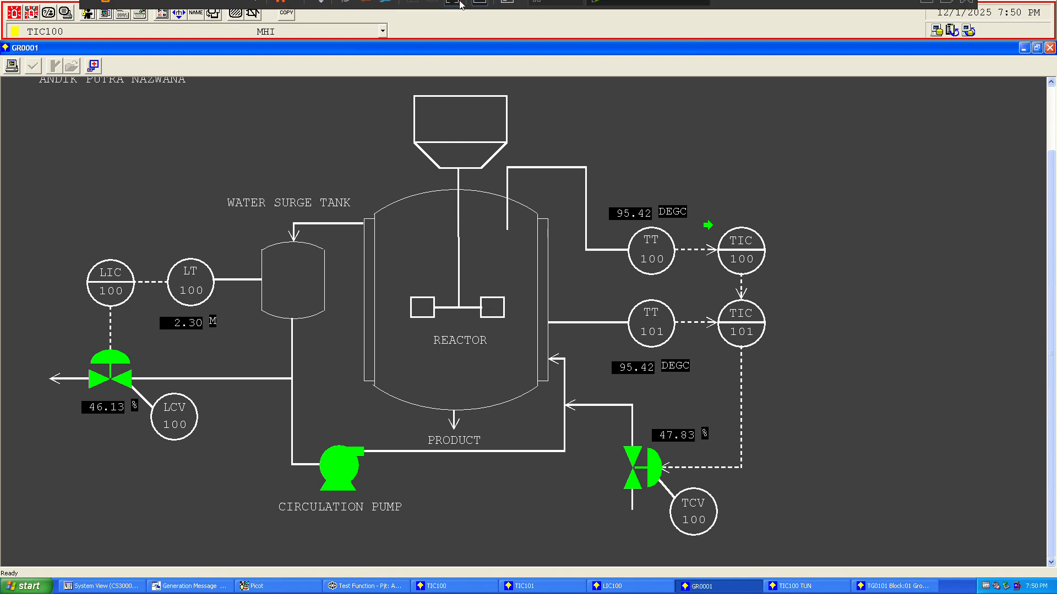
click(453, 9)
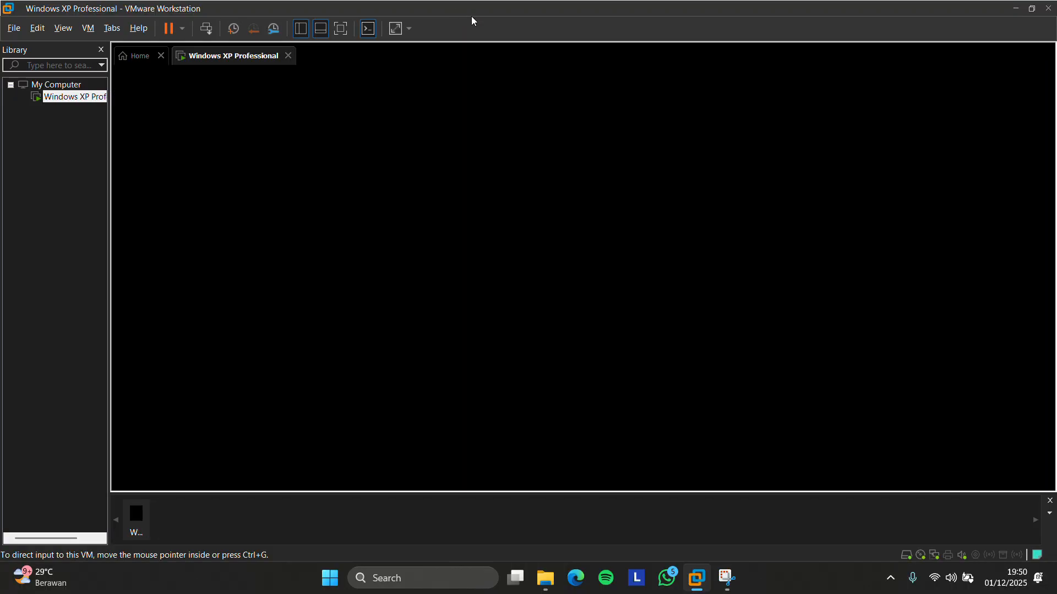